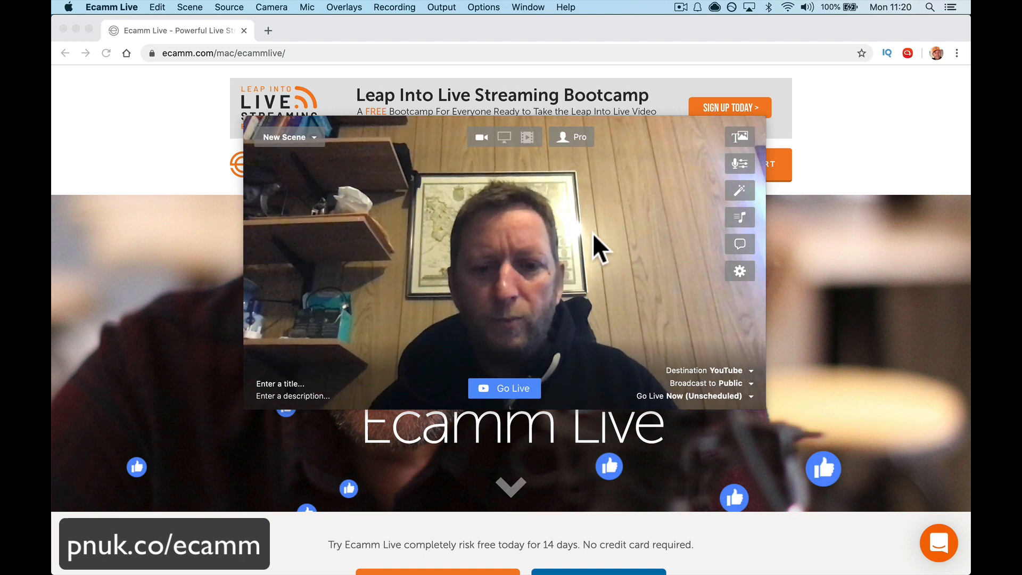
Step: Look over the Ecamm Live product page, including the free trial and subscription offers and supported streaming platforms
{"action": "scroll", "coordinate": [202, 440], "scroll_direction": "down", "scroll_amount": 3}
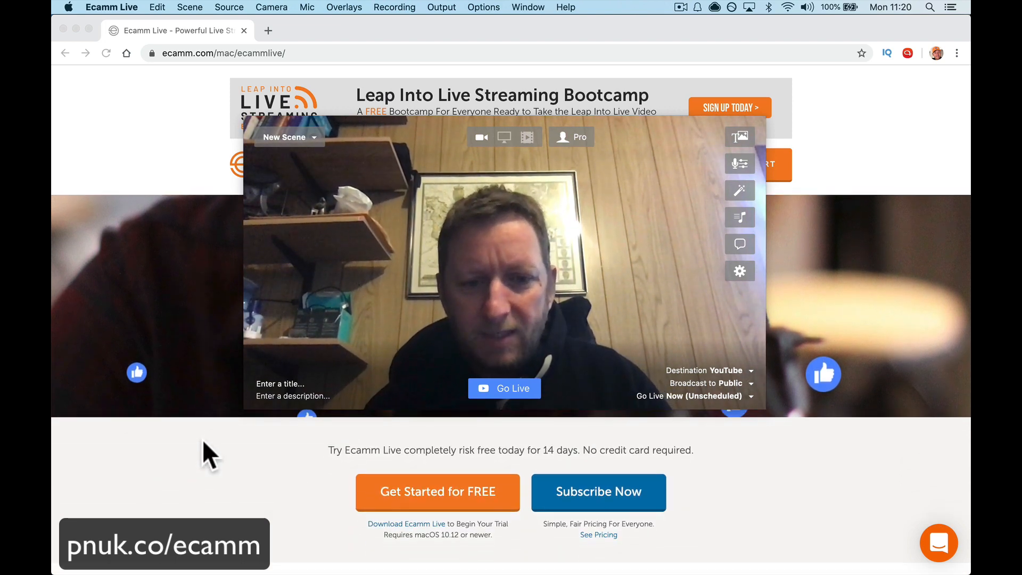
{"action": "scroll", "coordinate": [202, 439], "scroll_direction": "down", "scroll_amount": 3}
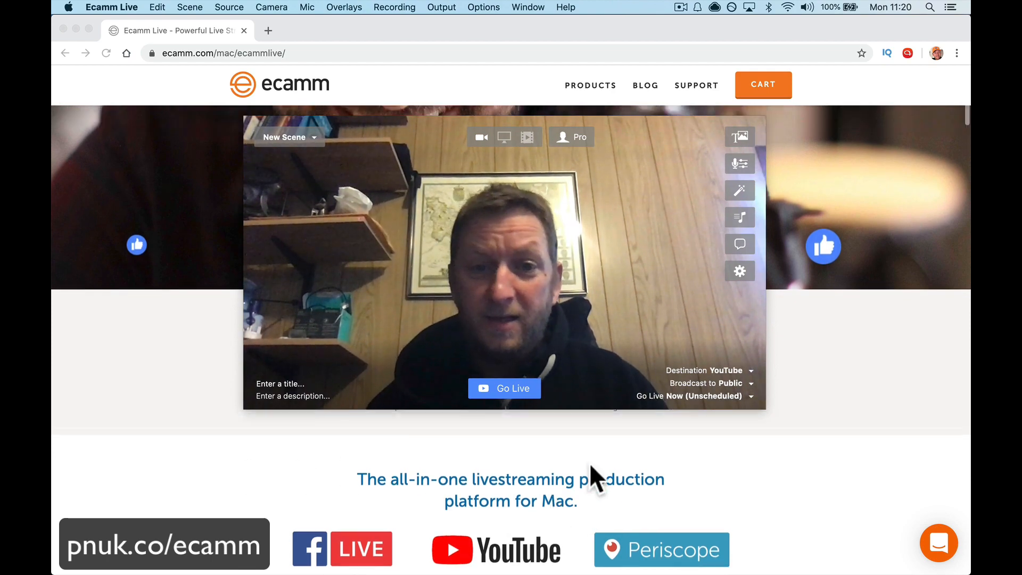
{"action": "scroll", "coordinate": [589, 462], "scroll_direction": "up", "scroll_amount": 3}
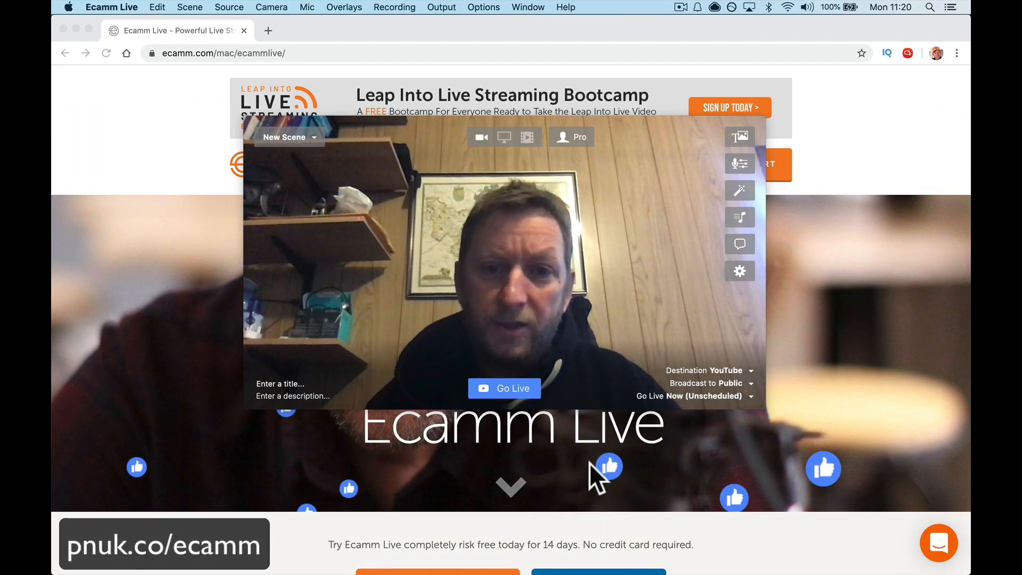
{"action": "scroll", "coordinate": [589, 463], "scroll_direction": "down", "scroll_amount": 1}
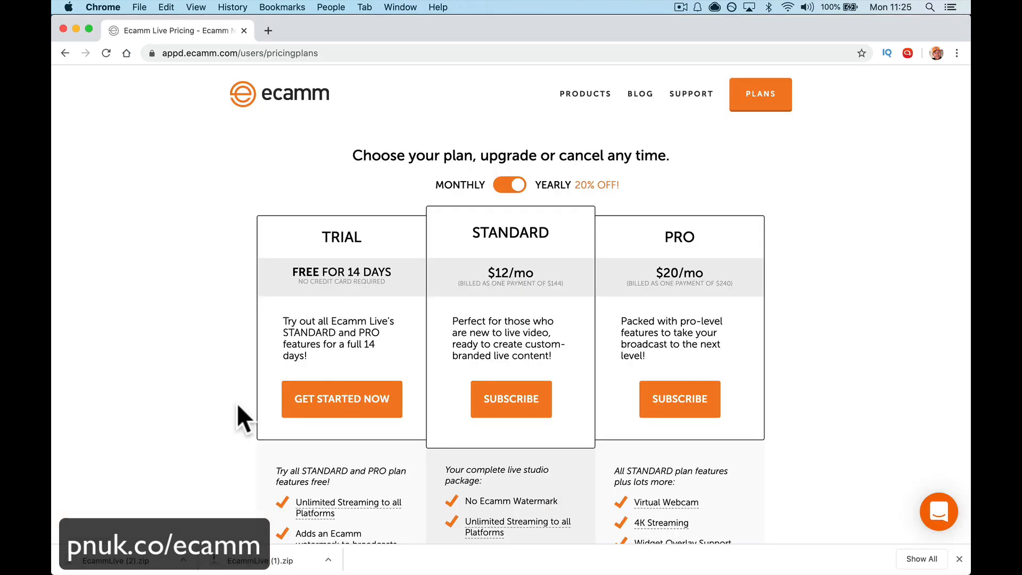
Step: Compare the yearly prices and included features of the Trial, Standard and Pro plans
{"action": "scroll", "coordinate": [387, 319], "scroll_direction": "down", "scroll_amount": 5}
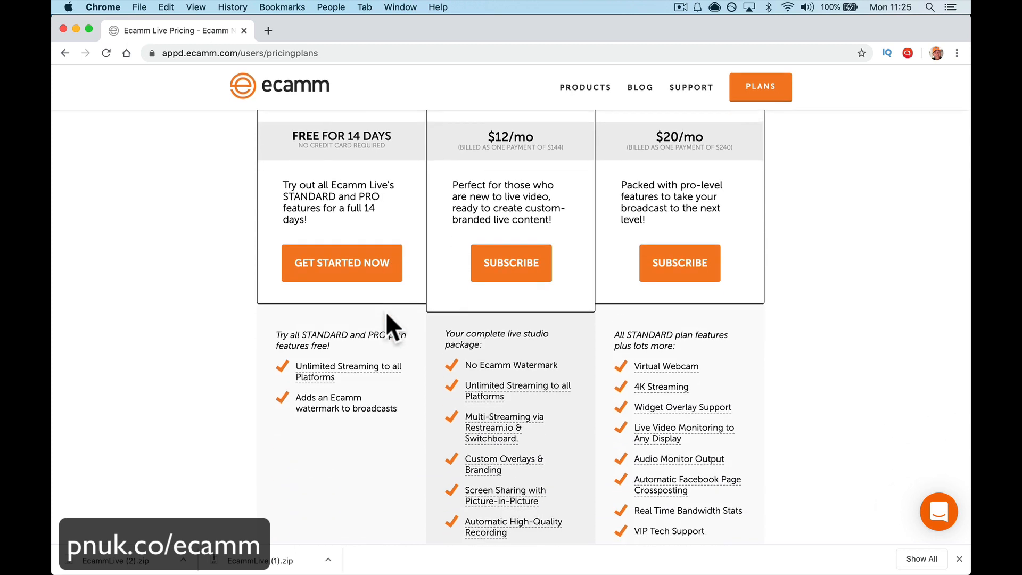
{"action": "scroll", "coordinate": [365, 389], "scroll_direction": "up", "scroll_amount": 3}
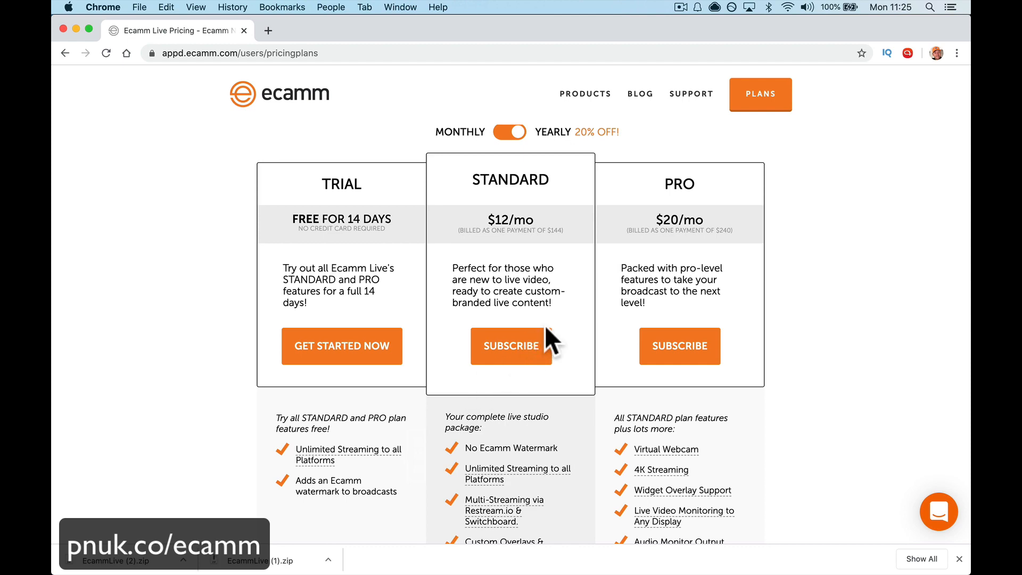
{"action": "scroll", "coordinate": [545, 330], "scroll_direction": "down", "scroll_amount": 6}
{"action": "scroll", "coordinate": [532, 336], "scroll_direction": "up", "scroll_amount": 8}
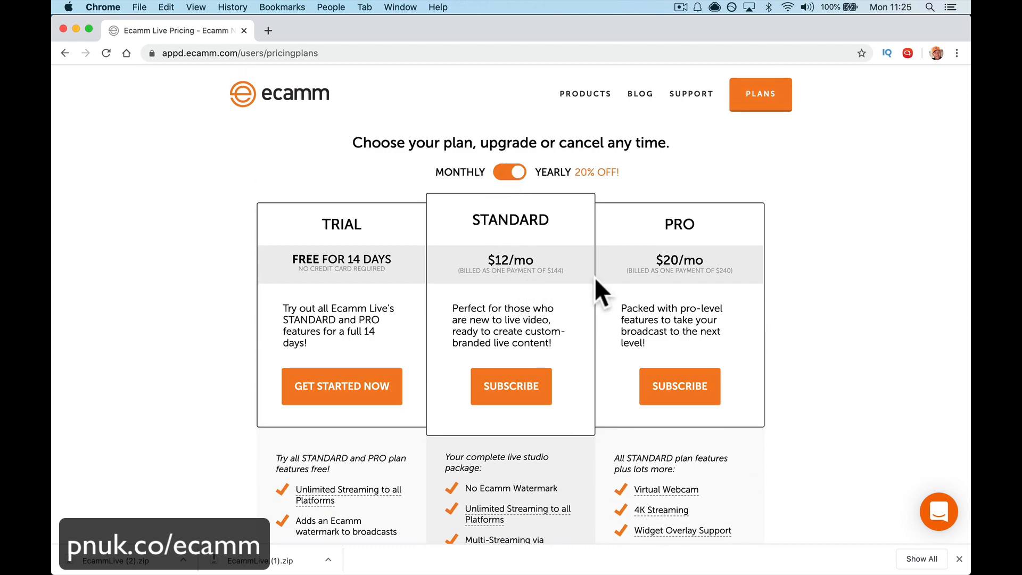
Step: Switch the plan prices to monthly billing and examine the feature lists of the Standard and Pro plans
{"action": "left_click", "coordinate": [511, 176]}
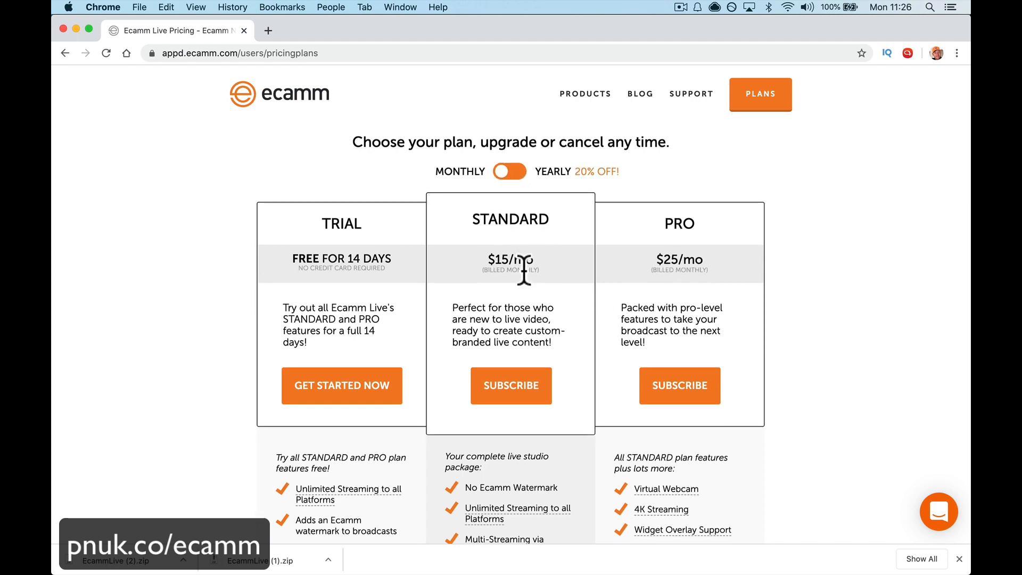
{"action": "scroll", "coordinate": [523, 268], "scroll_direction": "down", "scroll_amount": 5}
{"action": "scroll", "coordinate": [523, 269], "scroll_direction": "up", "scroll_amount": 1}
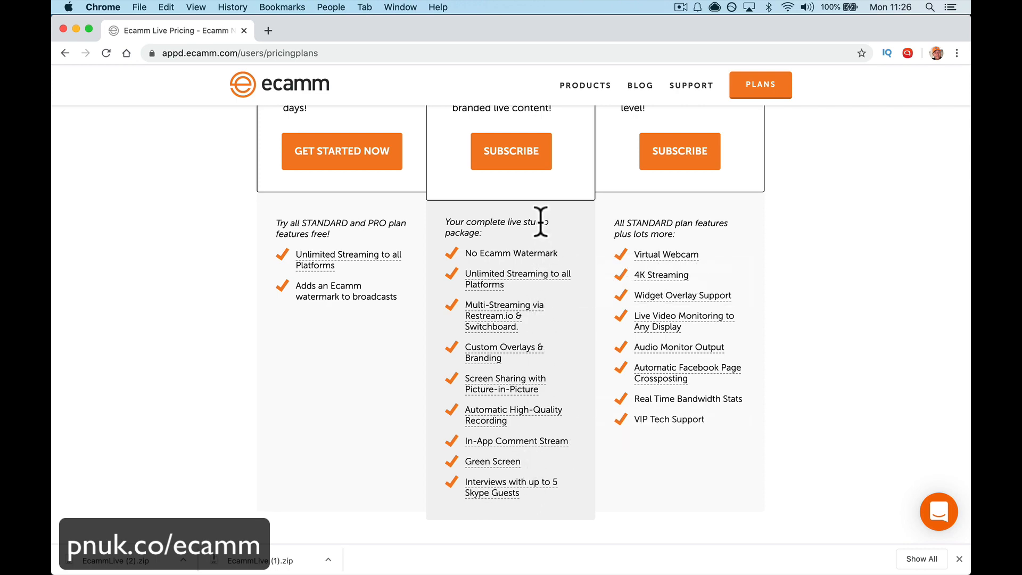
{"action": "scroll", "coordinate": [543, 491], "scroll_direction": "up", "scroll_amount": 3}
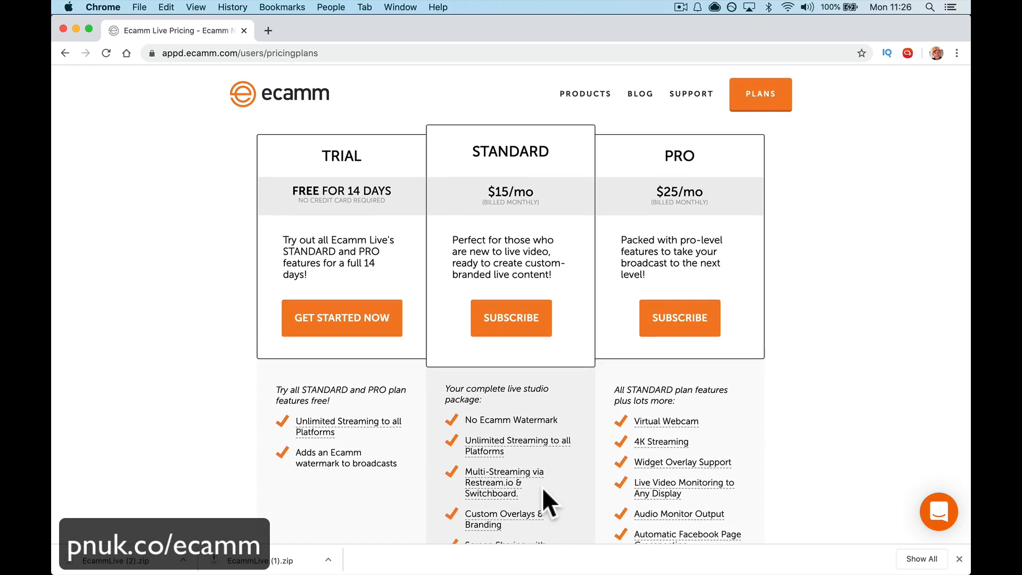
{"action": "scroll", "coordinate": [543, 491], "scroll_direction": "down", "scroll_amount": 3}
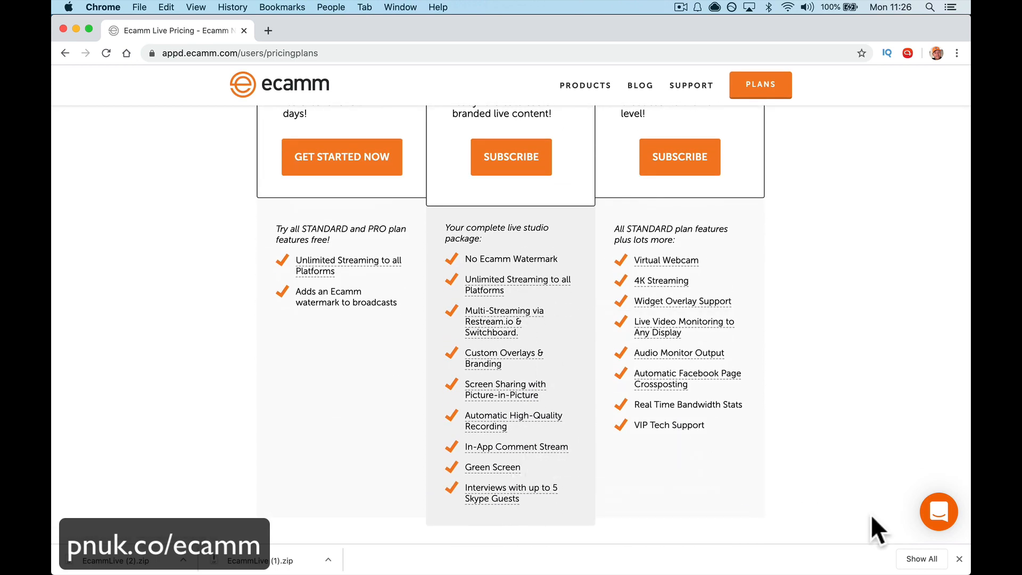
Step: Dismiss the browser's downloads bar and read the descriptions of the Pro features, from Virtual Webcam to Audio Monitor Output, alongside the monthly prices
{"action": "left_click", "coordinate": [963, 559]}
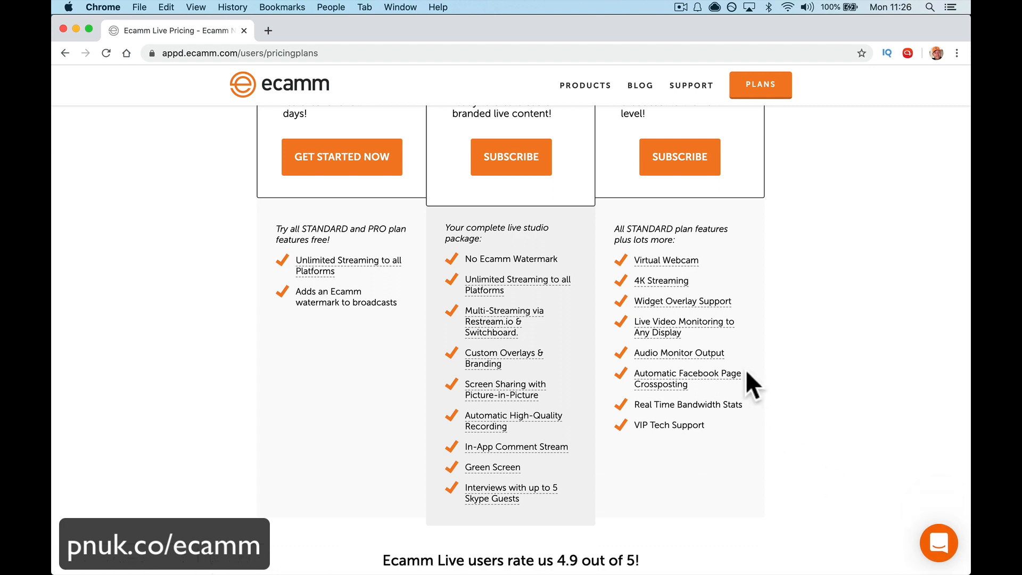
{"action": "mouse_move", "coordinate": [683, 261]}
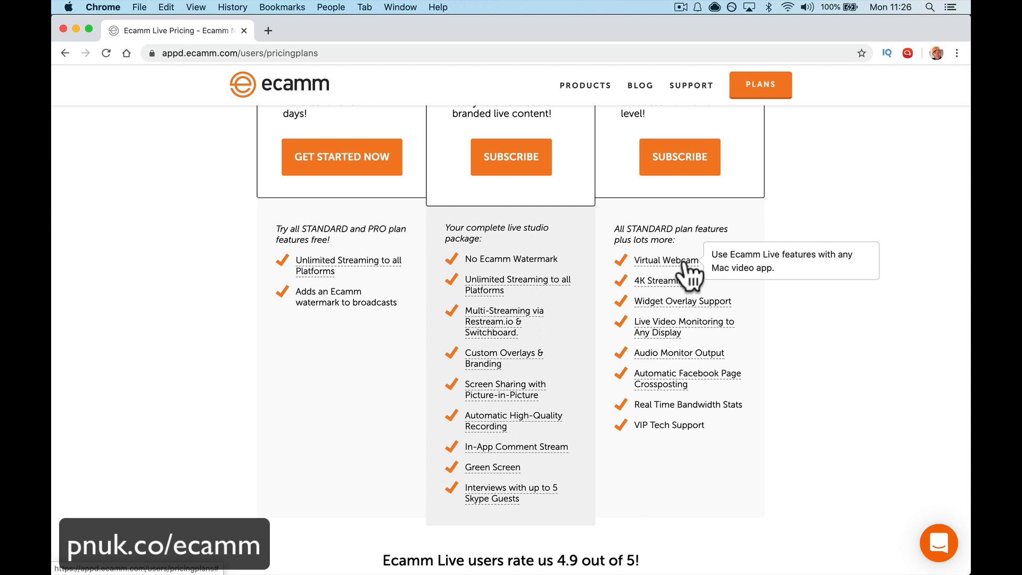
{"action": "mouse_move", "coordinate": [675, 282]}
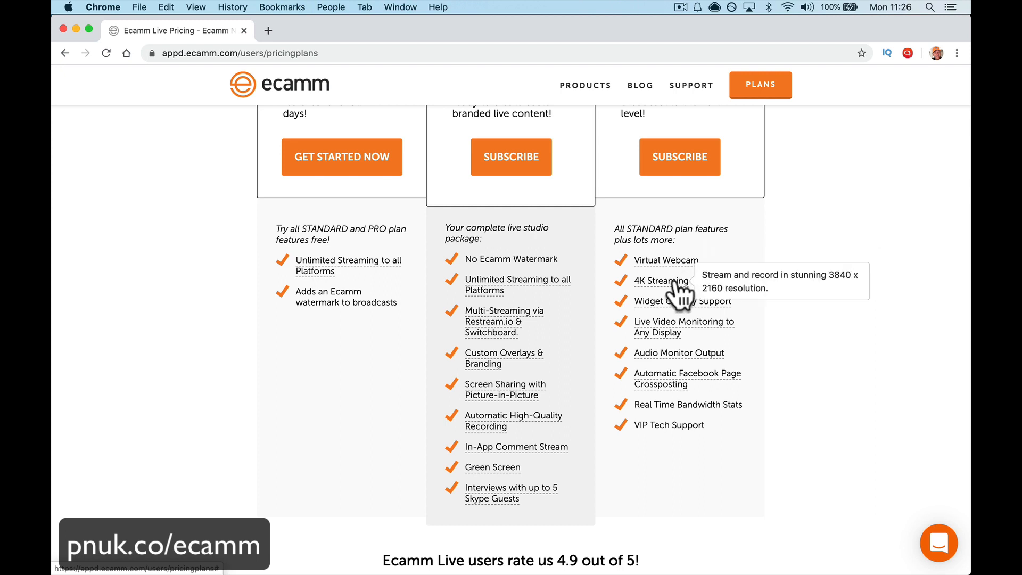
{"action": "mouse_move", "coordinate": [674, 304]}
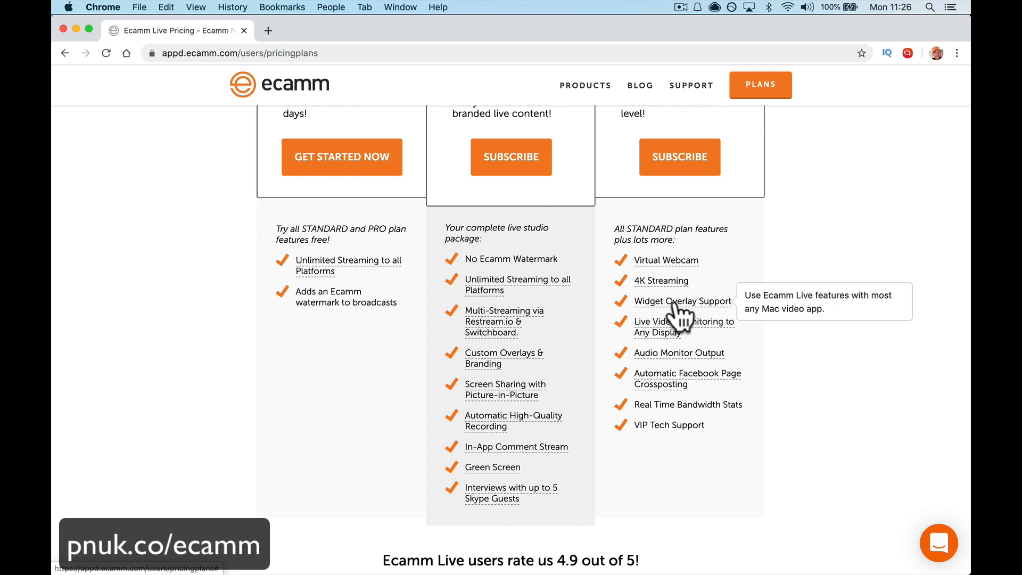
{"action": "mouse_move", "coordinate": [676, 322]}
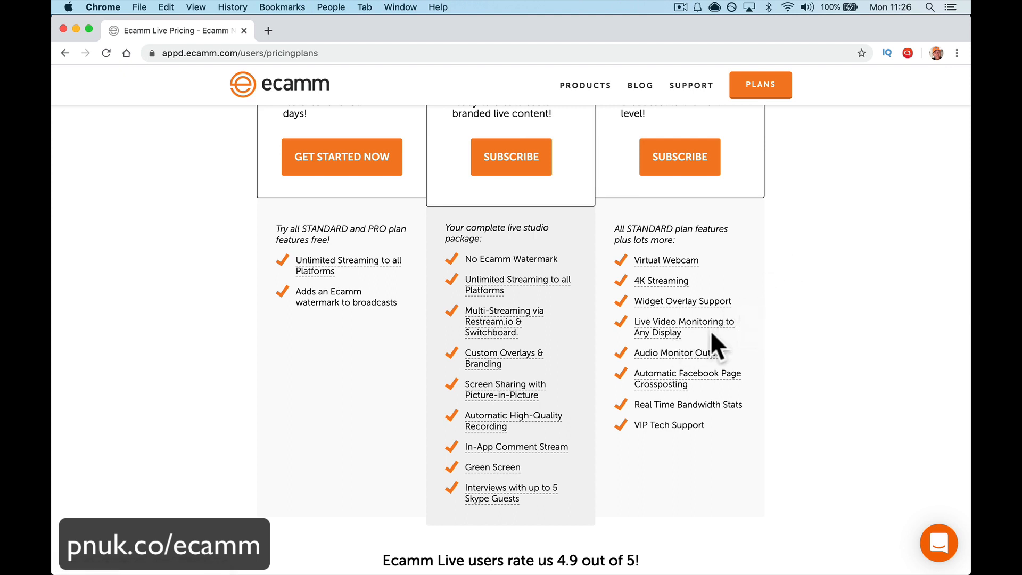
{"action": "mouse_move", "coordinate": [698, 357]}
{"action": "scroll", "coordinate": [719, 407], "scroll_direction": "up", "scroll_amount": 5}
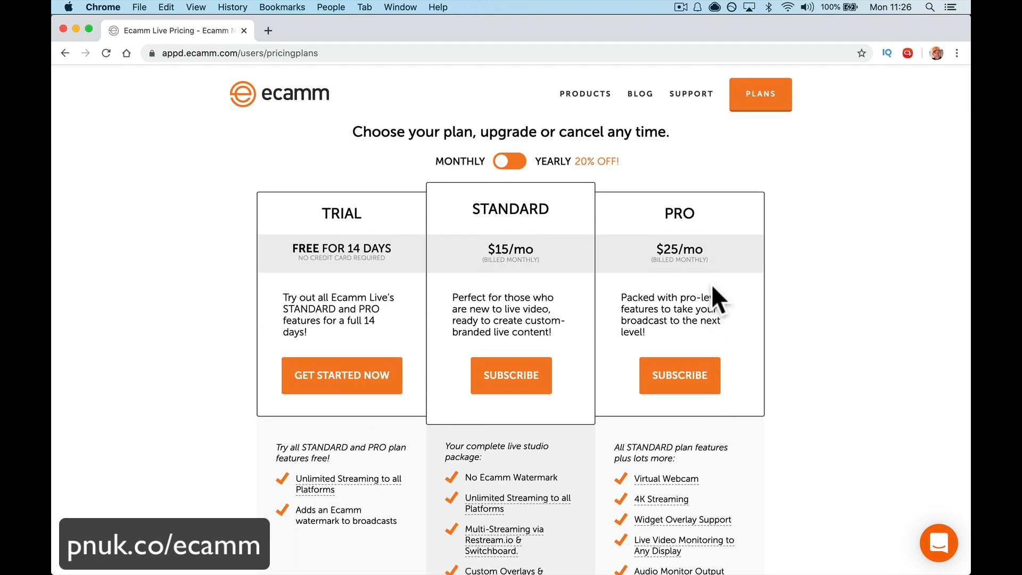
{"action": "scroll", "coordinate": [705, 268], "scroll_direction": "down", "scroll_amount": 1}
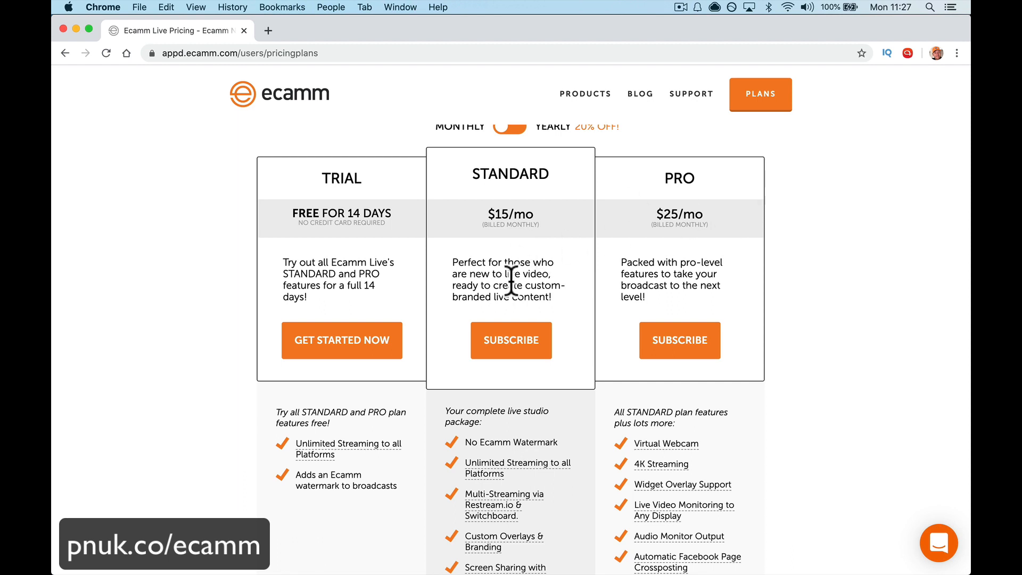
{"action": "scroll", "coordinate": [577, 258], "scroll_direction": "up", "scroll_amount": 2}
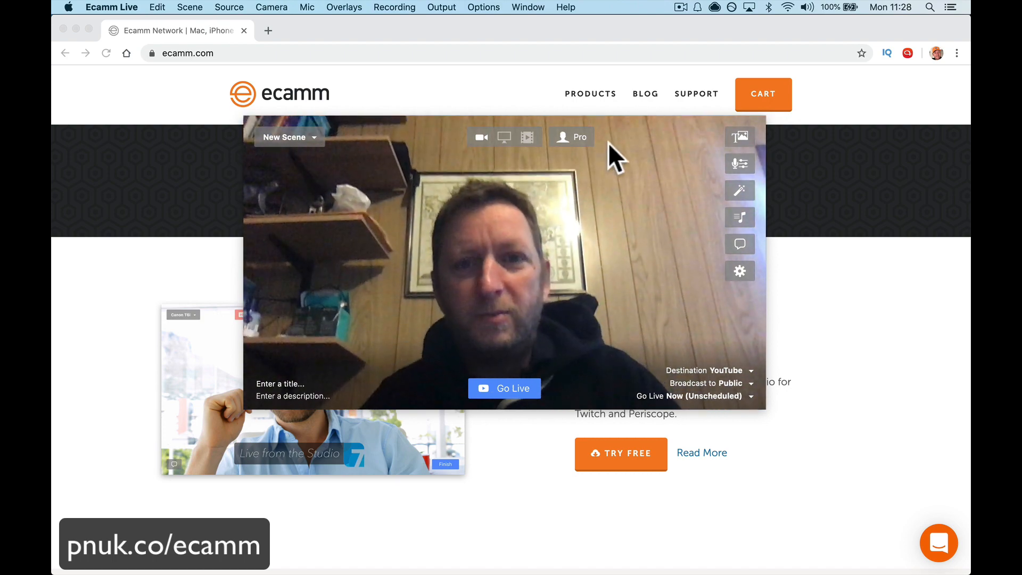
Step: Make the Ecamm Live preview window slightly larger and move it higher on the desktop, leaving free space beside and below it
{"action": "left_click_drag", "start_coordinate": [765, 408], "coordinate": [931, 566]}
{"action": "left_click_drag", "start_coordinate": [730, 263], "coordinate": [655, 195]}
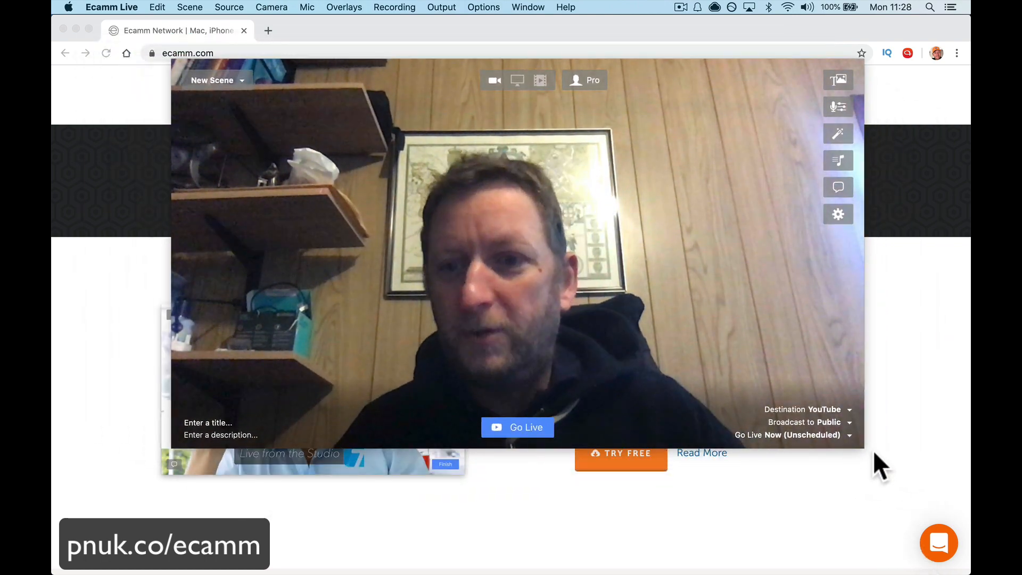
{"action": "left_click_drag", "start_coordinate": [864, 449], "coordinate": [897, 467]}
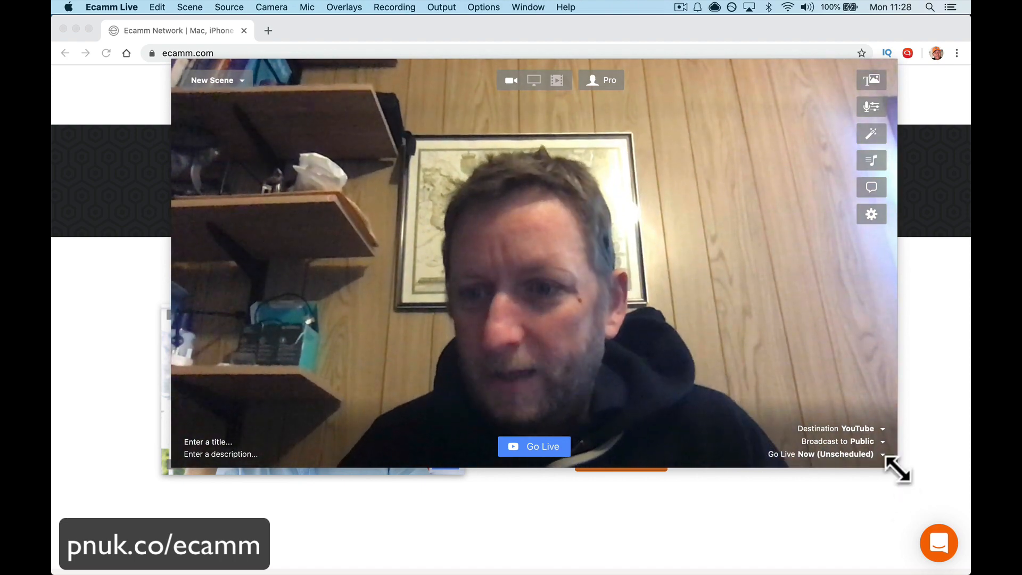
{"action": "left_click_drag", "start_coordinate": [895, 468], "coordinate": [807, 394]}
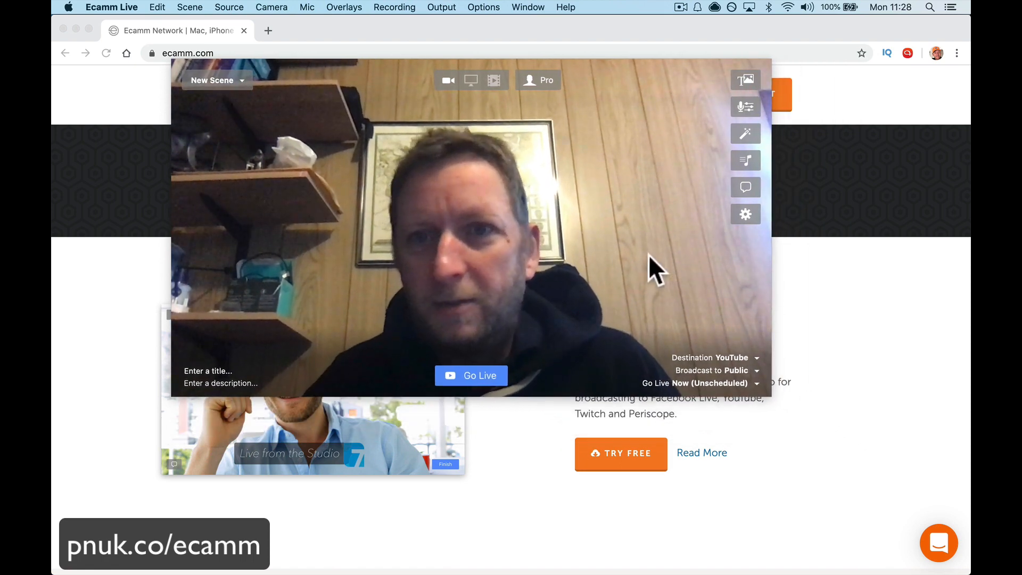
{"action": "left_click_drag", "start_coordinate": [648, 254], "coordinate": [705, 253]}
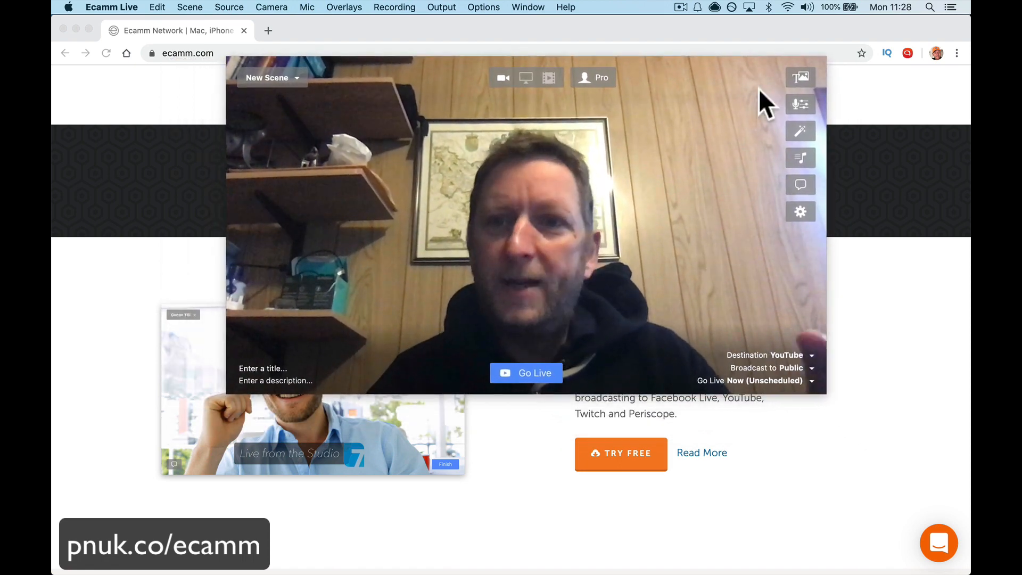
Step: Show the Overlays and Sound Levels windows and place Sound Levels directly beneath Overlays
{"action": "left_click", "coordinate": [802, 78]}
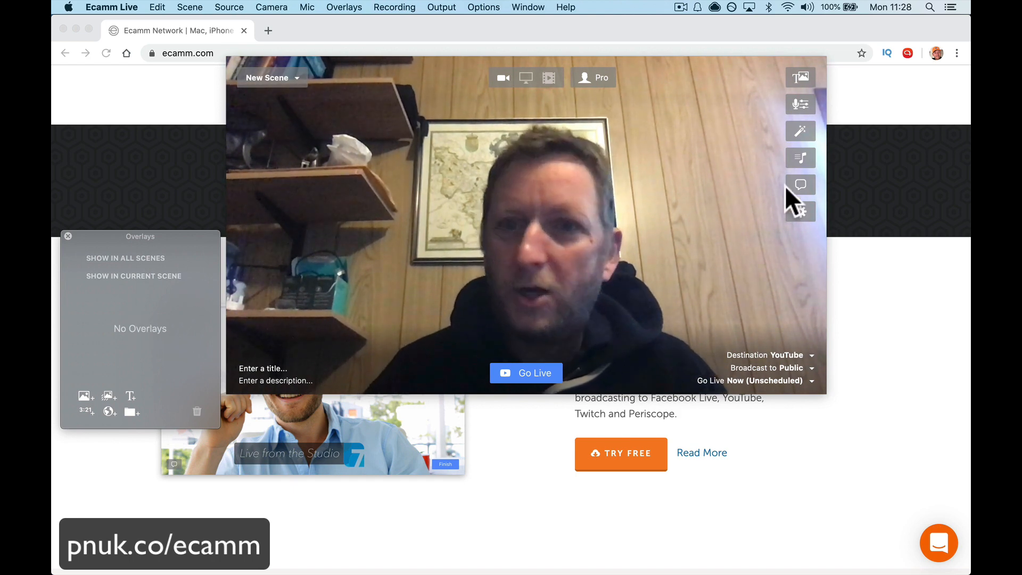
{"action": "left_click", "coordinate": [801, 104]}
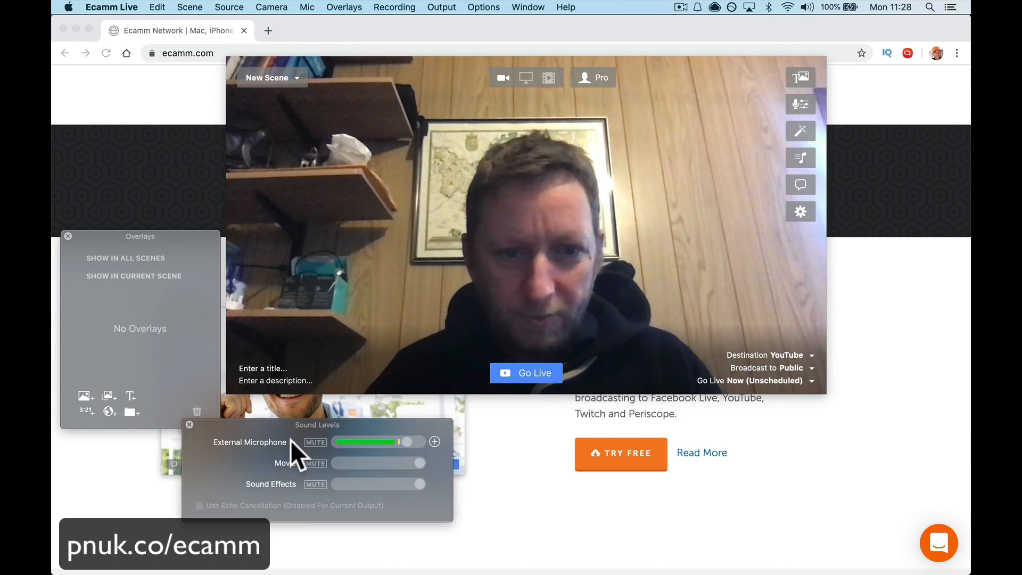
{"action": "left_click_drag", "start_coordinate": [261, 433], "coordinate": [139, 449]}
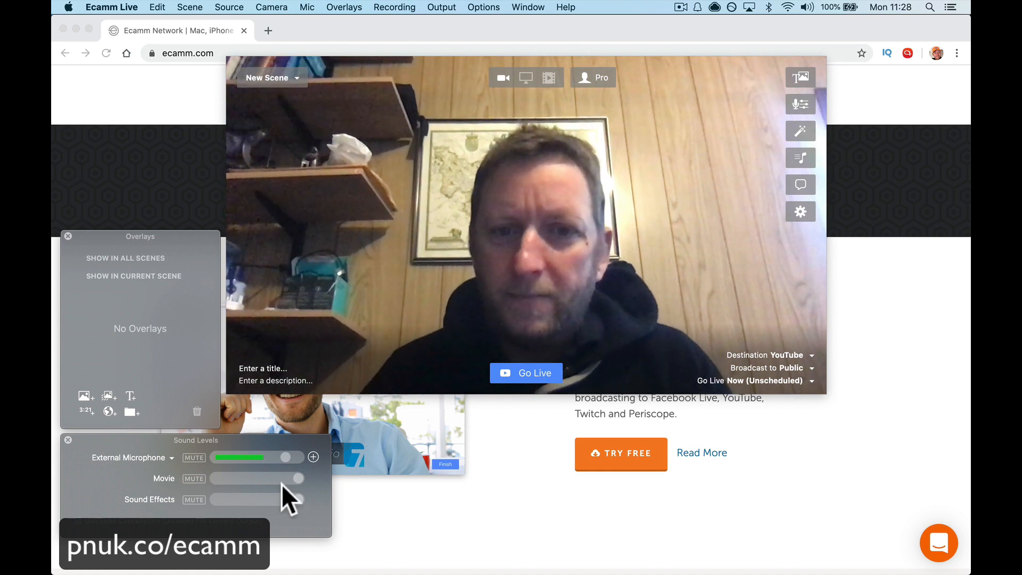
Step: Lower the Movie sound level to about half and set the Sound Effects level to maximum
{"action": "mouse_move", "coordinate": [295, 480]}
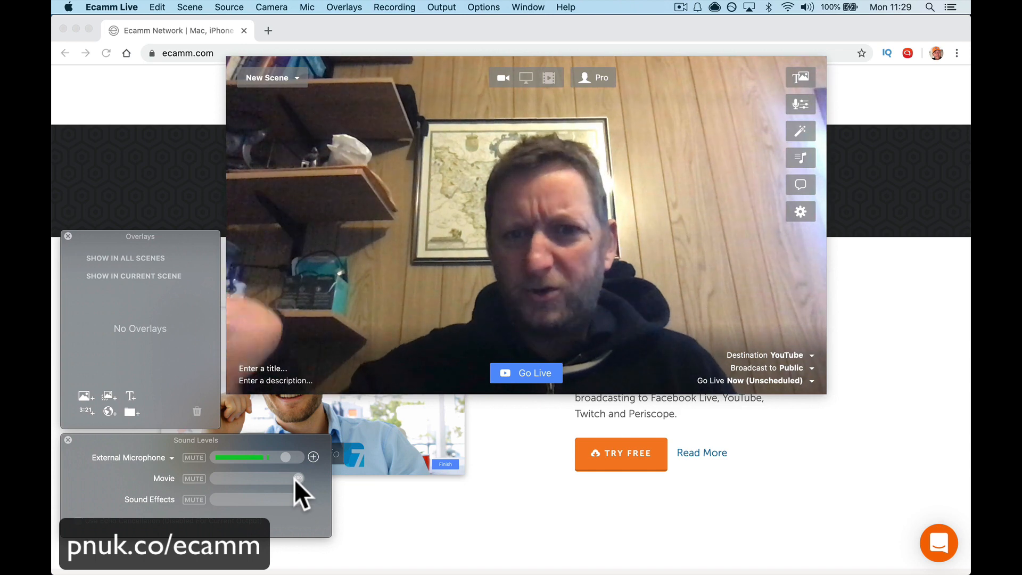
{"action": "left_click_drag", "start_coordinate": [295, 479], "coordinate": [257, 483]}
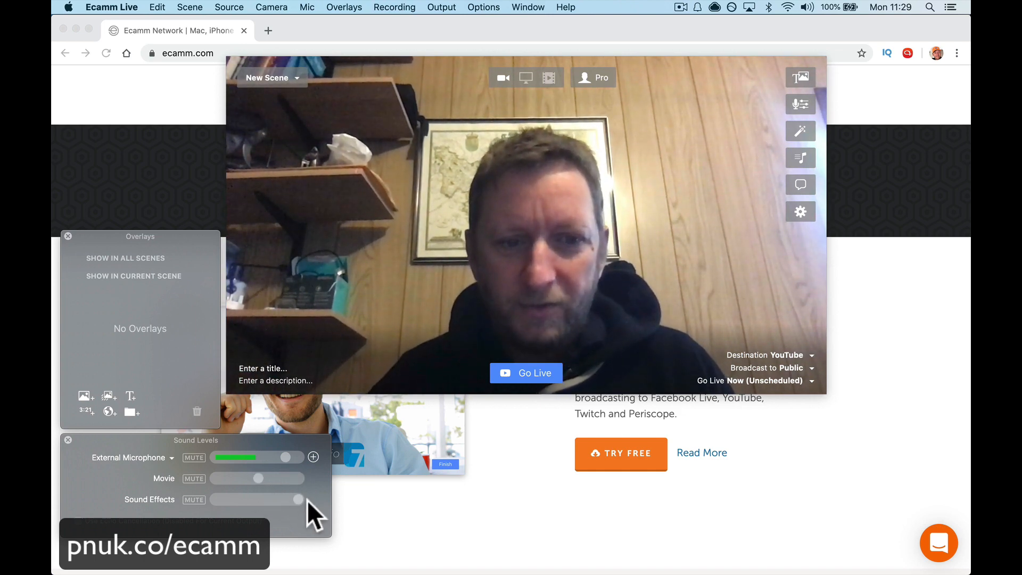
{"action": "left_click_drag", "start_coordinate": [257, 502], "coordinate": [293, 500]}
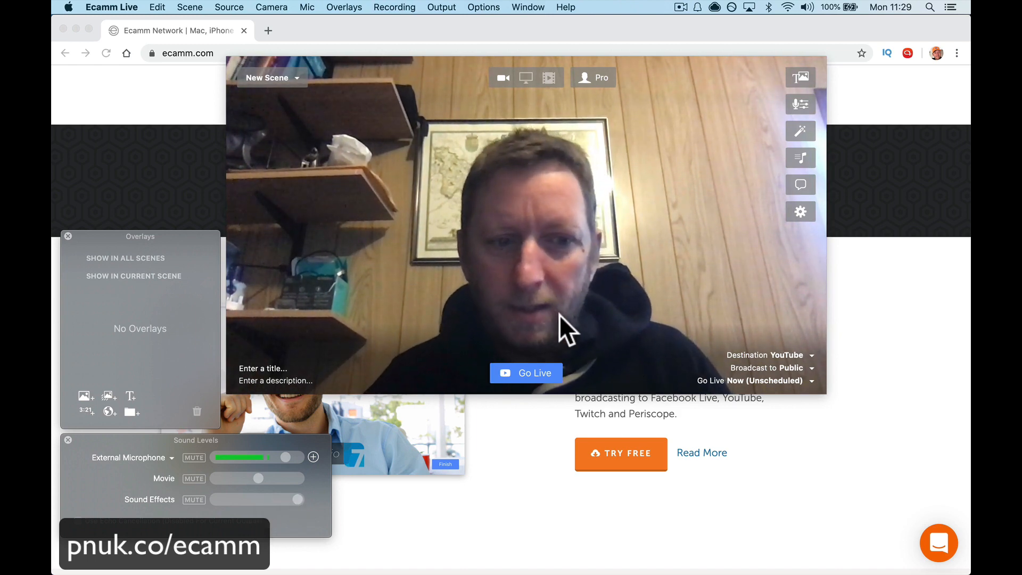
{"action": "left_click_drag", "start_coordinate": [296, 500], "coordinate": [336, 494]}
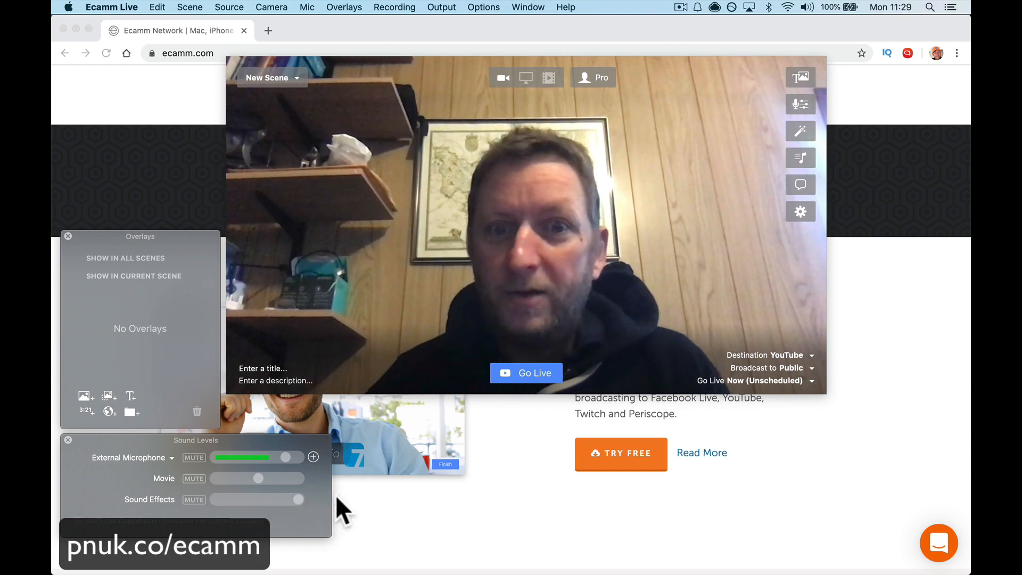
Step: Show the Camera Effects window clear of the preview, enable Zoom & Pan and set its zoom to about the midpoint
{"action": "left_click", "coordinate": [797, 129]}
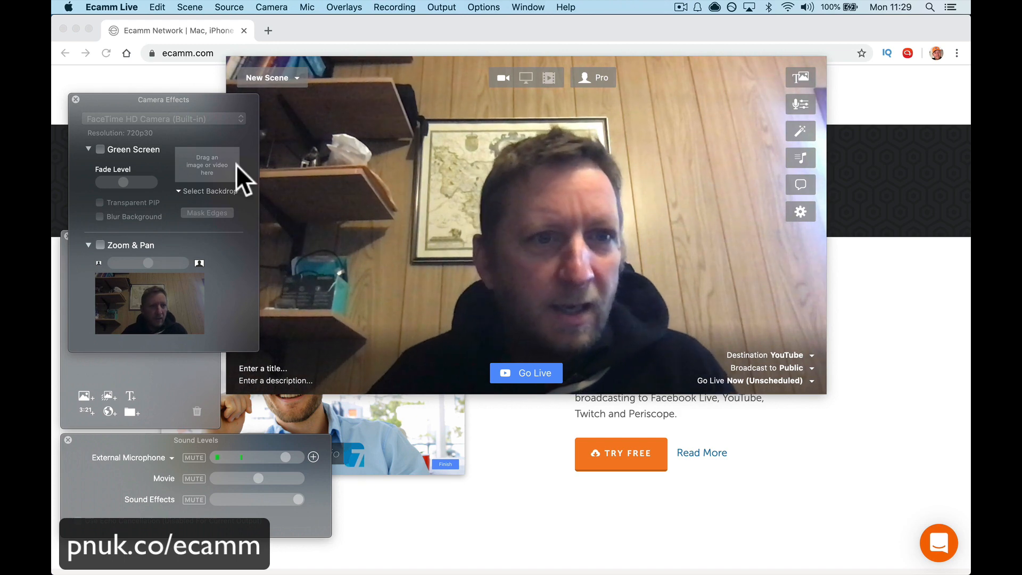
{"action": "left_click_drag", "start_coordinate": [216, 100], "coordinate": [181, 3]}
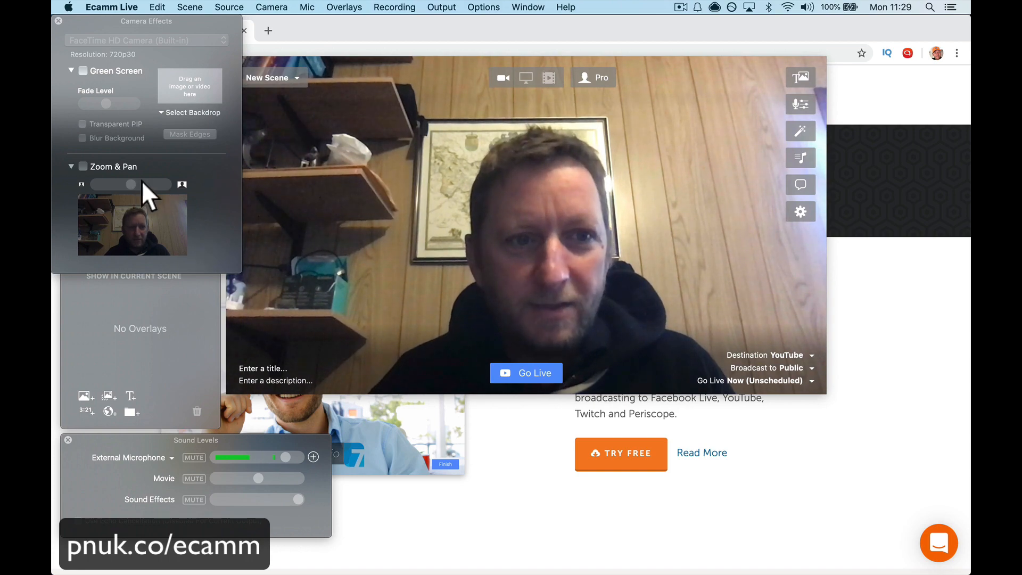
{"action": "left_click", "coordinate": [83, 165]}
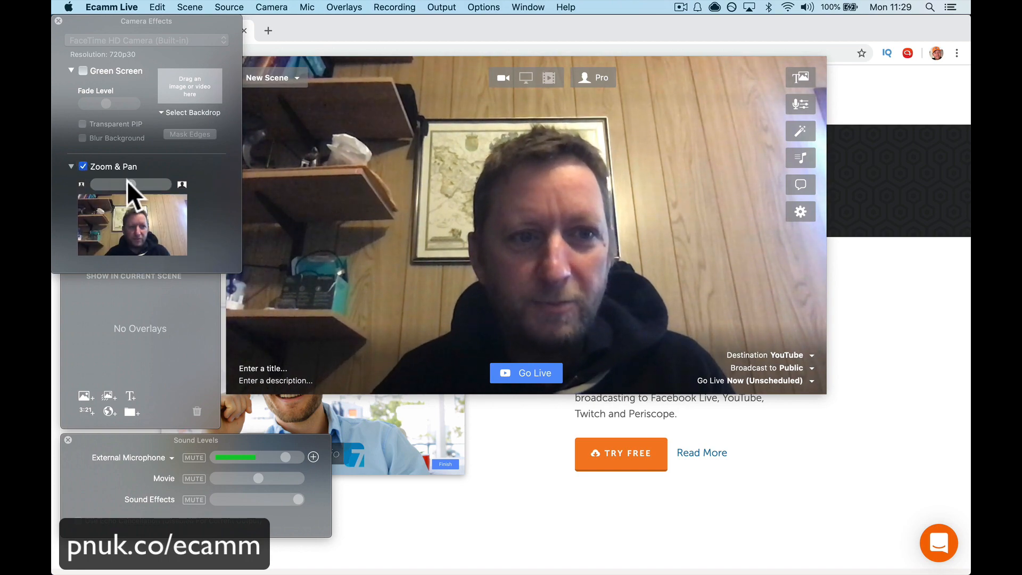
{"action": "mouse_move", "coordinate": [127, 184]}
{"action": "left_mouse_down"}
{"action": "mouse_move", "coordinate": [164, 183]}
{"action": "mouse_move", "coordinate": [108, 184]}
{"action": "mouse_move", "coordinate": [139, 184]}
{"action": "mouse_move", "coordinate": [130, 183]}
{"action": "left_mouse_up"}
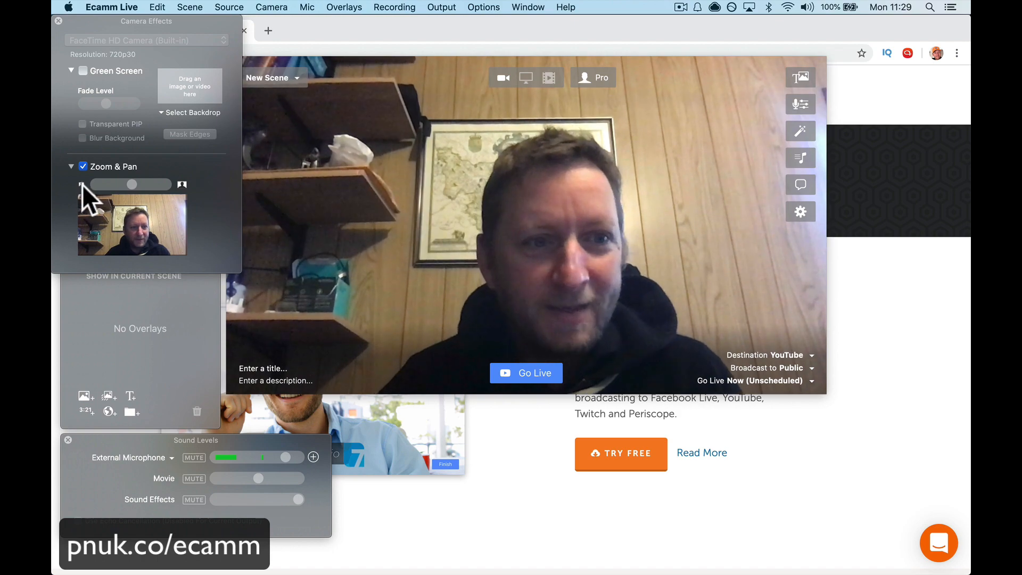
{"action": "mouse_move", "coordinate": [126, 184]}
{"action": "left_mouse_down"}
{"action": "mouse_move", "coordinate": [105, 183]}
{"action": "mouse_move", "coordinate": [155, 185]}
{"action": "mouse_move", "coordinate": [125, 188]}
{"action": "left_mouse_up"}
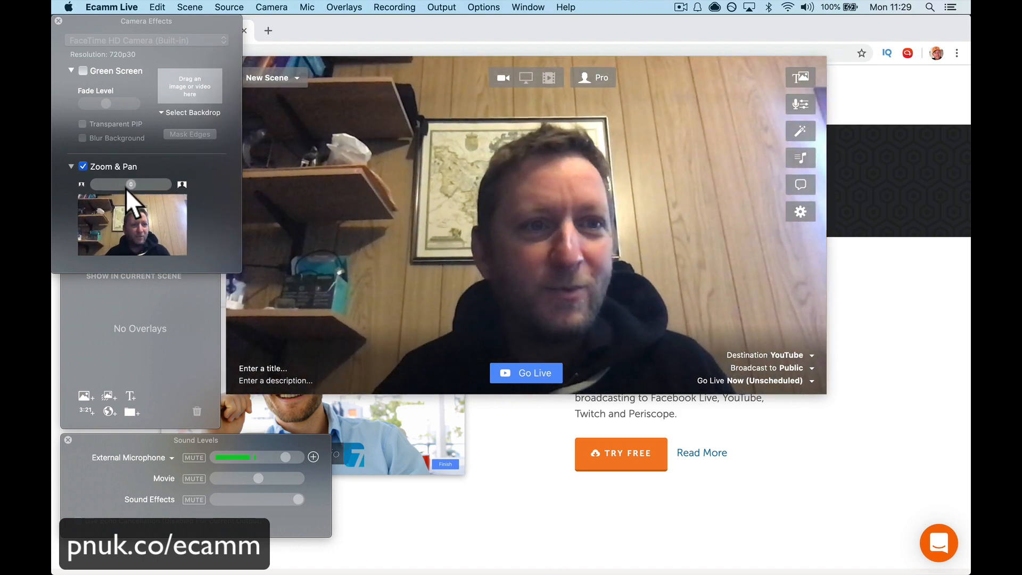
Step: Enable Green Screen and look at the file chooser for a backdrop image or video without selecting one
{"action": "left_click", "coordinate": [82, 71]}
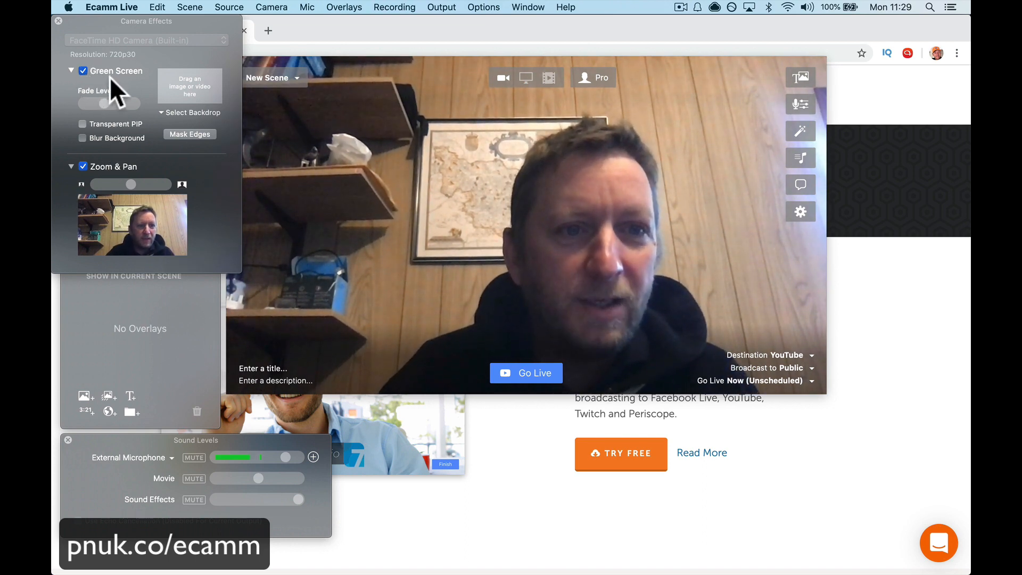
{"action": "left_click", "coordinate": [195, 88]}
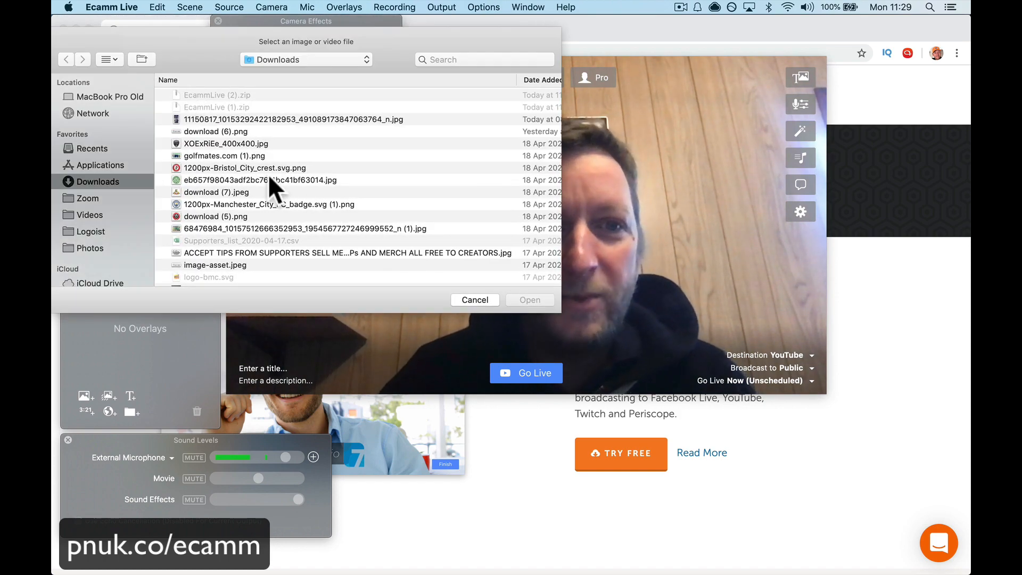
{"action": "left_click", "coordinate": [474, 300]}
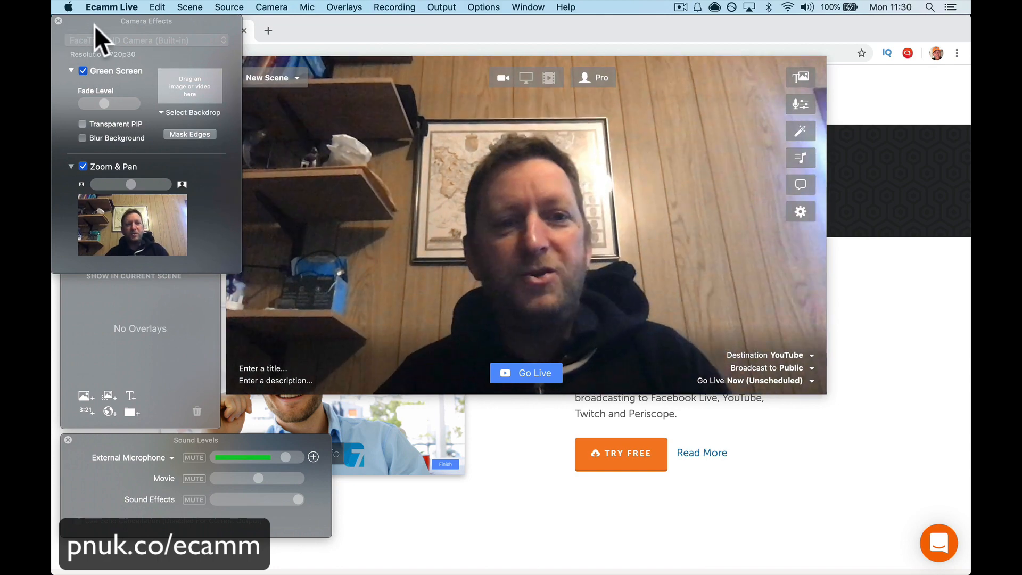
Step: Reposition the Camera Effects window beside the preview, over the upper part of the Overlays window, keeping the zoom at about the midpoint
{"action": "left_click_drag", "start_coordinate": [68, 19], "coordinate": [401, 294]}
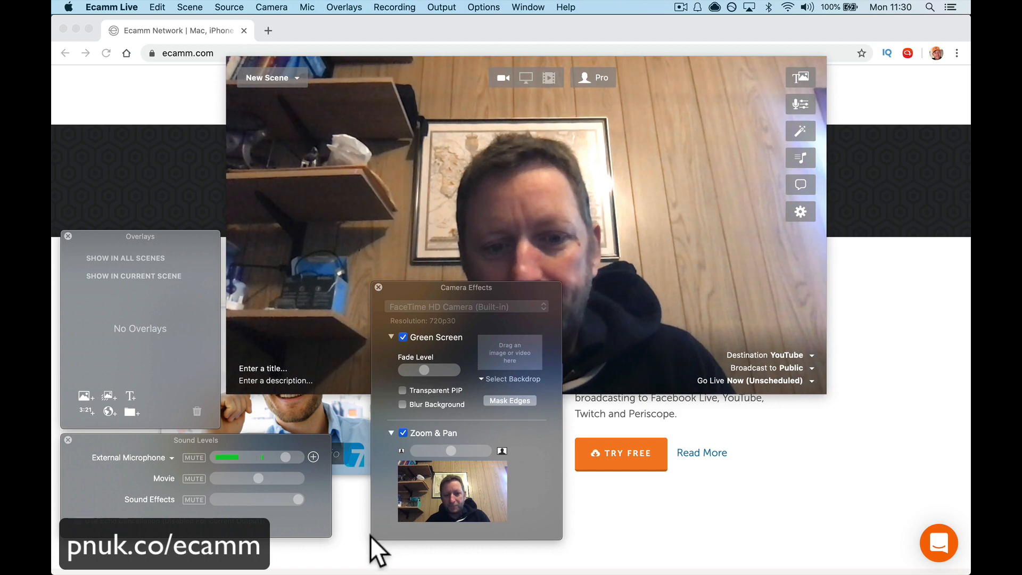
{"action": "left_click_drag", "start_coordinate": [459, 290], "coordinate": [132, 39]}
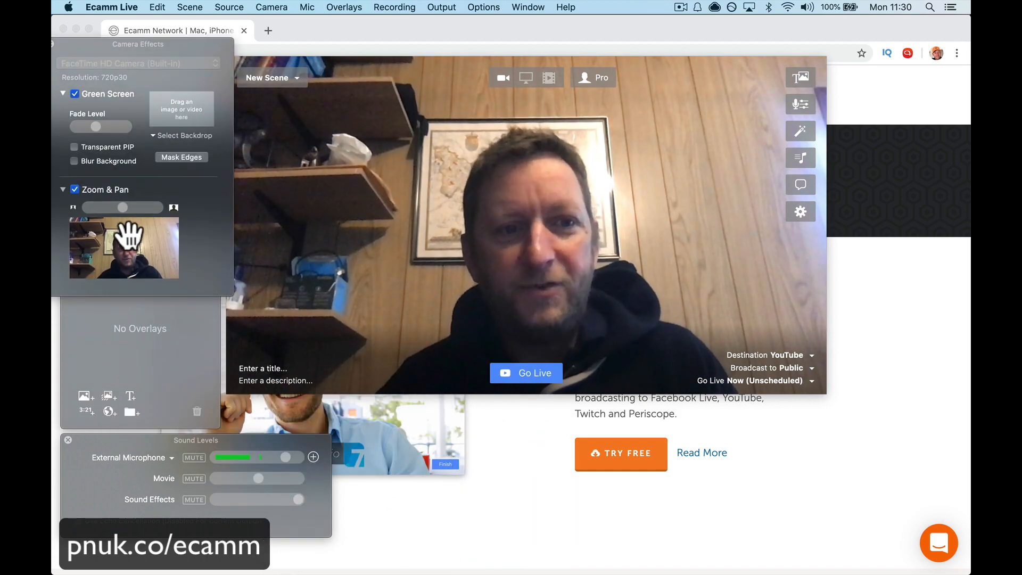
{"action": "mouse_move", "coordinate": [123, 209]}
{"action": "left_mouse_down"}
{"action": "mouse_move", "coordinate": [183, 209]}
{"action": "mouse_move", "coordinate": [99, 212]}
{"action": "mouse_move", "coordinate": [200, 207]}
{"action": "mouse_move", "coordinate": [101, 211]}
{"action": "mouse_move", "coordinate": [122, 206]}
{"action": "left_mouse_up"}
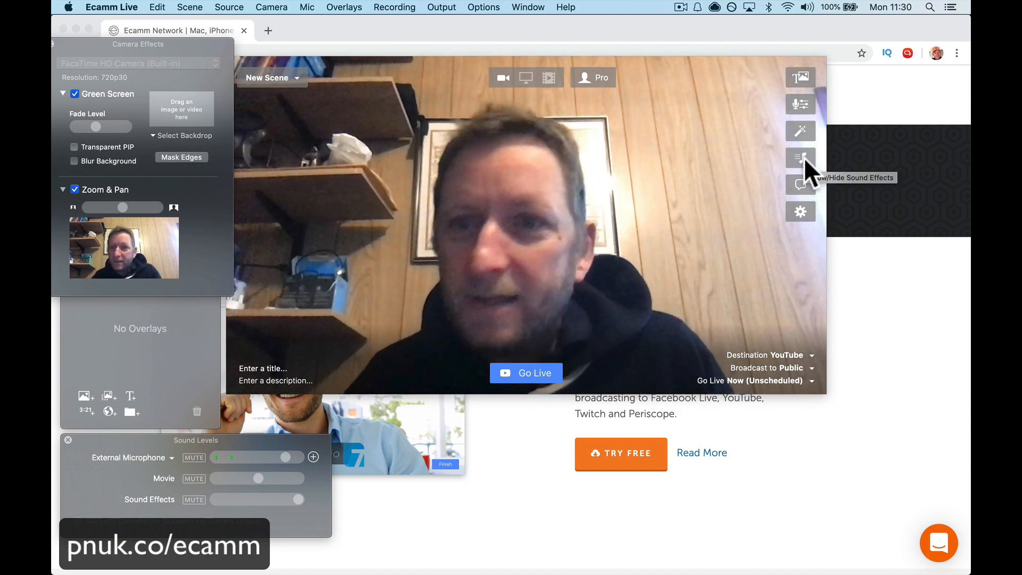
Step: Show the Sound Effects window beside the preview and play Applause and Bicycle Horn with the system volume raised to maximum
{"action": "left_click", "coordinate": [804, 158]}
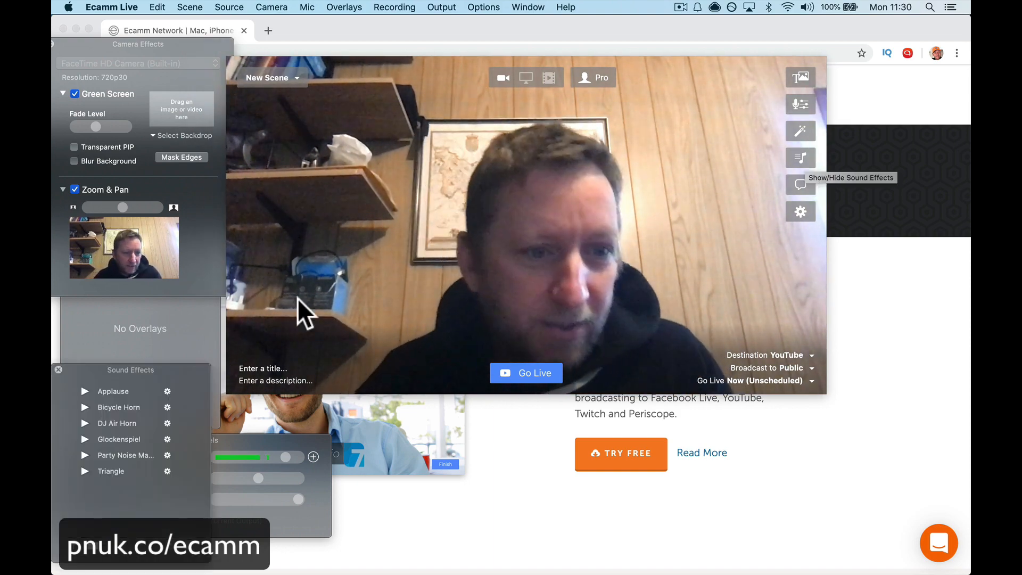
{"action": "left_click_drag", "start_coordinate": [155, 370], "coordinate": [914, 330]}
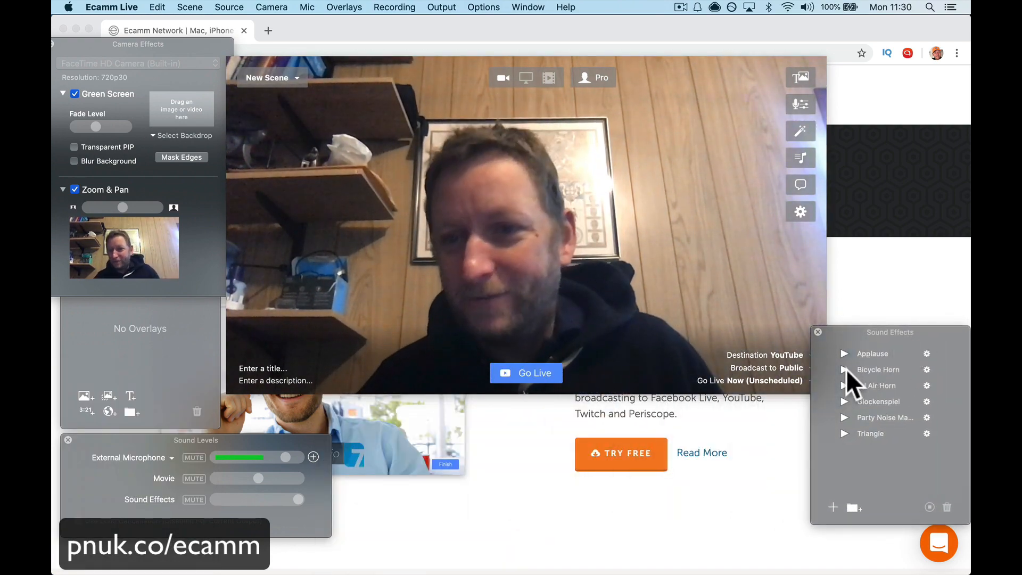
{"action": "left_click", "coordinate": [844, 354]}
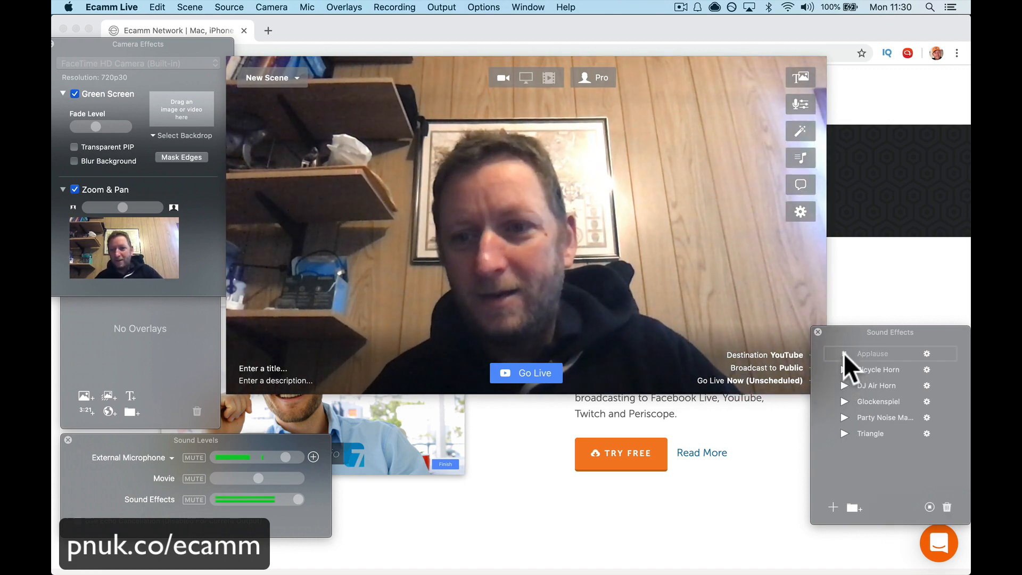
{"action": "key", "text": "XF86AudioRaiseVolume"}
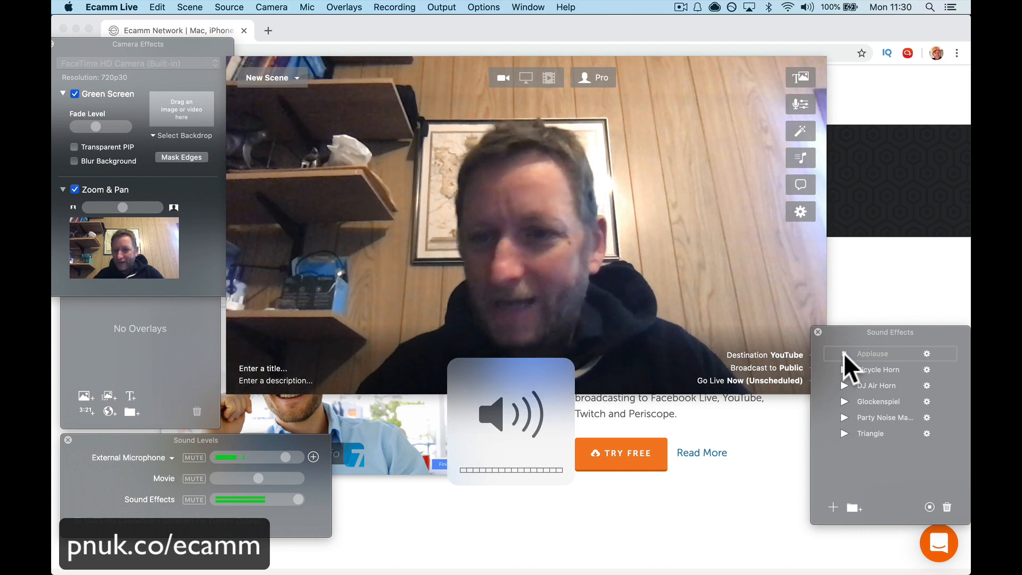
{"action": "left_click", "coordinate": [843, 367]}
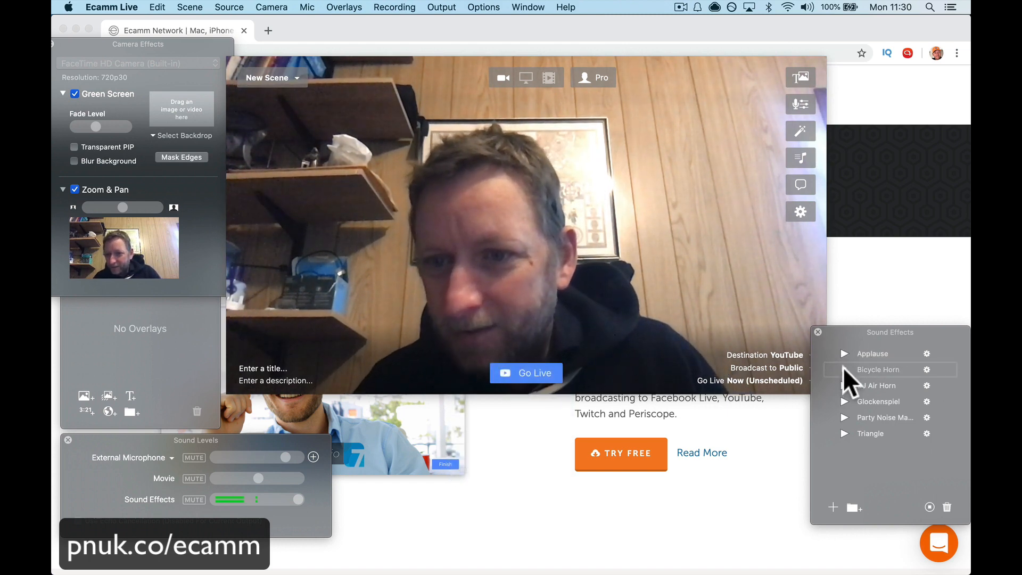
Step: Switch the Mac's sound output to MacBook Pro Speakers and play the Applause and DJ Air Horn effects
{"action": "left_click", "coordinate": [807, 7]}
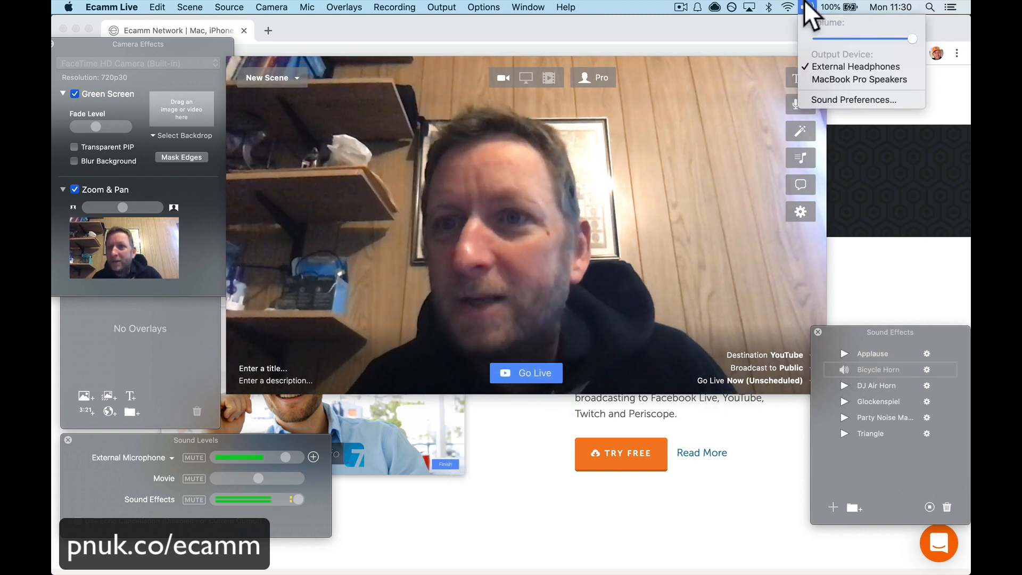
{"action": "left_click", "coordinate": [822, 76]}
{"action": "left_click", "coordinate": [845, 353]}
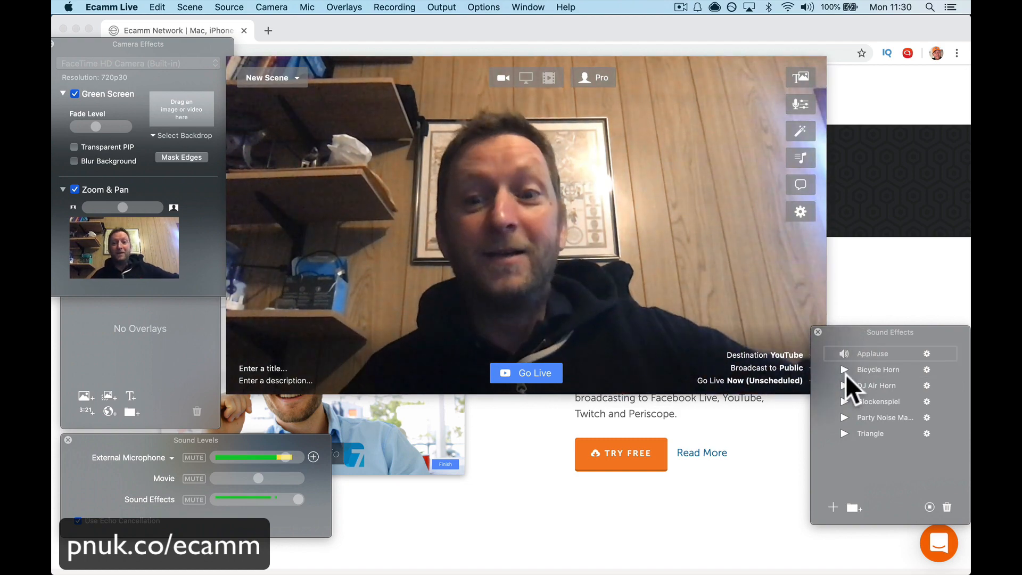
{"action": "left_click", "coordinate": [844, 385]}
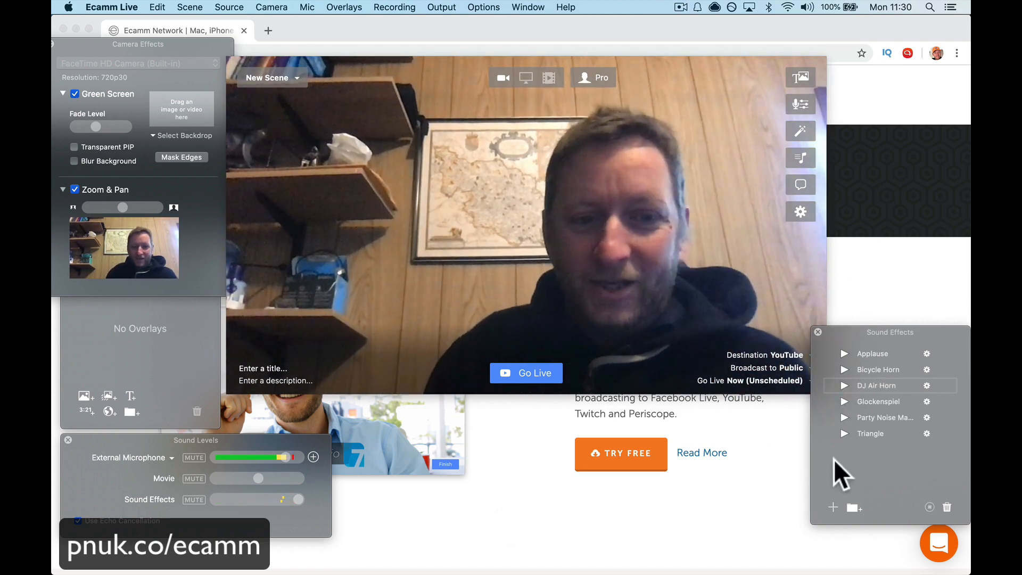
Step: Try a Sound Effects level below half, return it to maximum, and play Applause and Bicycle Horn
{"action": "left_click_drag", "start_coordinate": [298, 499], "coordinate": [249, 499]}
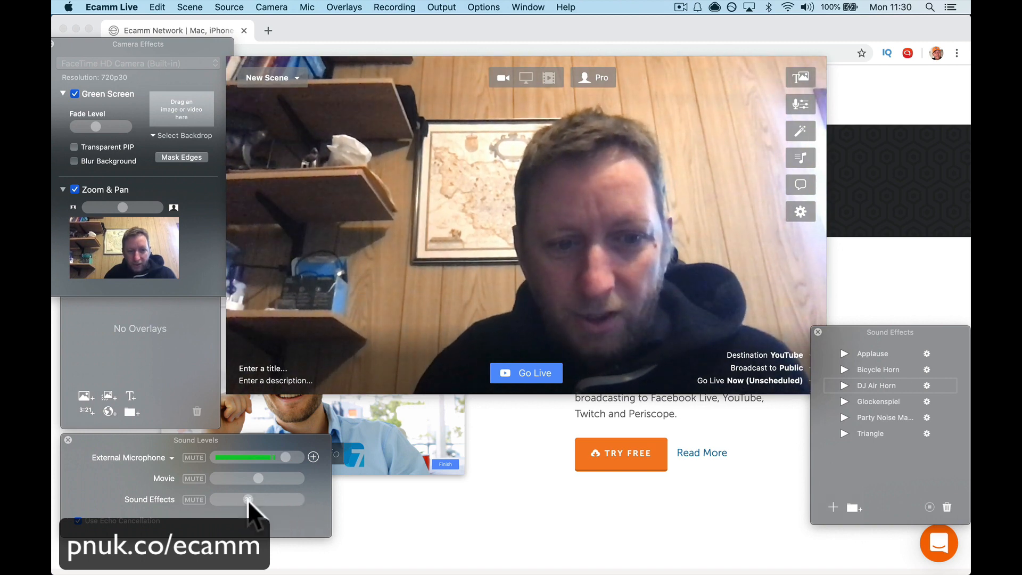
{"action": "left_click", "coordinate": [843, 352]}
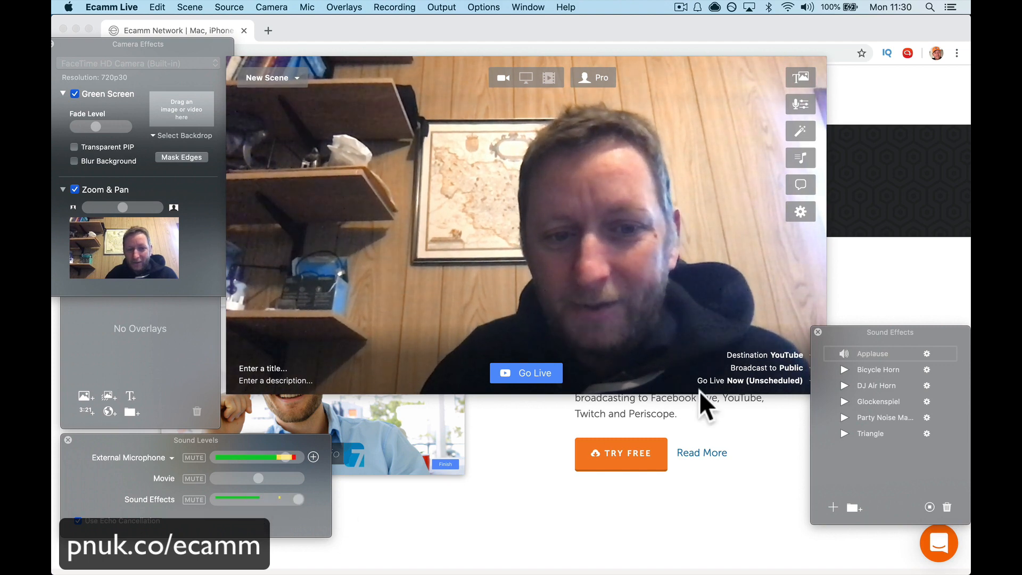
{"action": "left_click", "coordinate": [848, 369]}
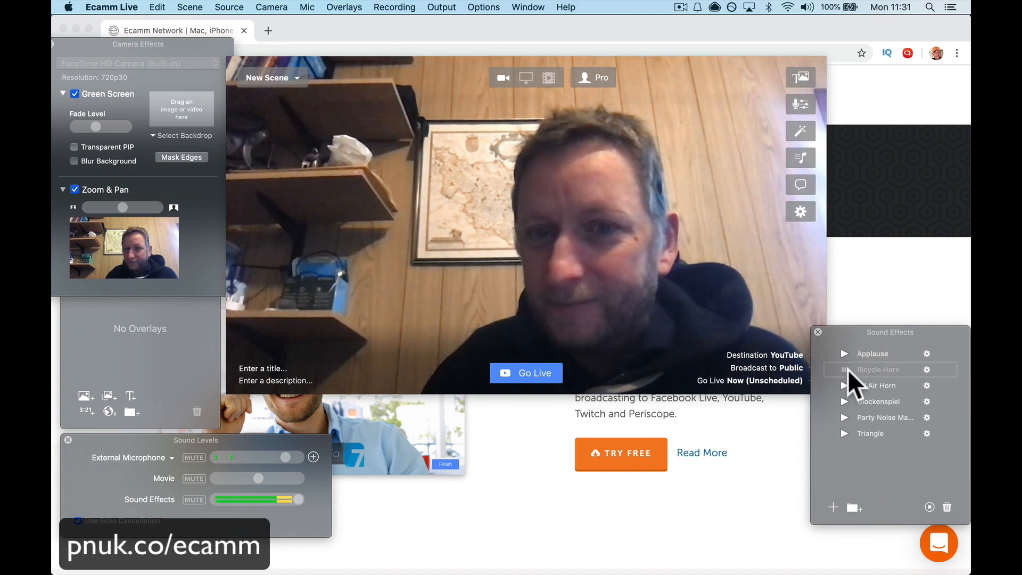
Step: Show the Comments & Reactions window, stack it above Sound Effects, and move the preview window clear of both
{"action": "left_click", "coordinate": [800, 185]}
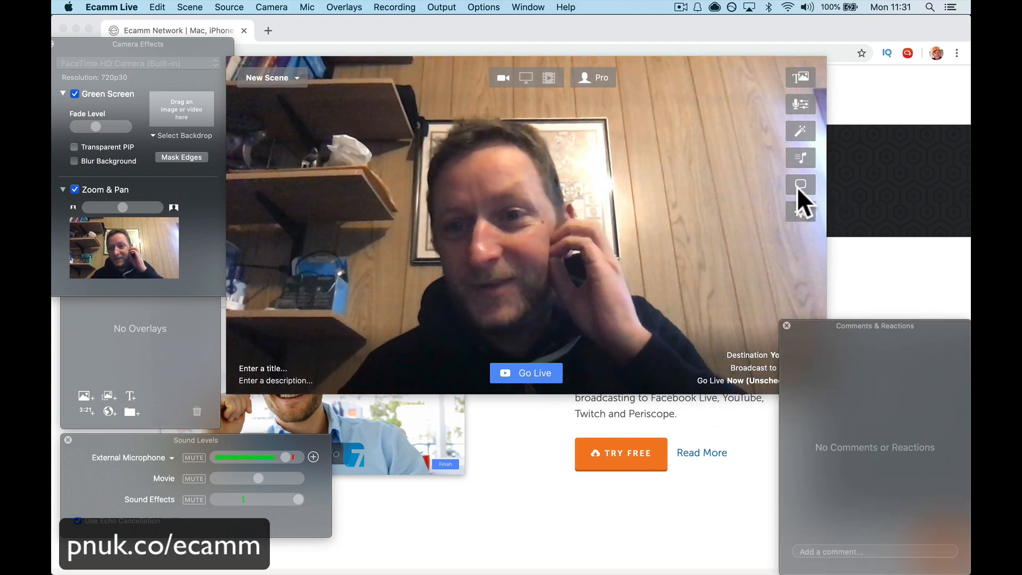
{"action": "left_click_drag", "start_coordinate": [813, 331], "coordinate": [848, 65]}
{"action": "left_click_drag", "start_coordinate": [910, 330], "coordinate": [718, 357]}
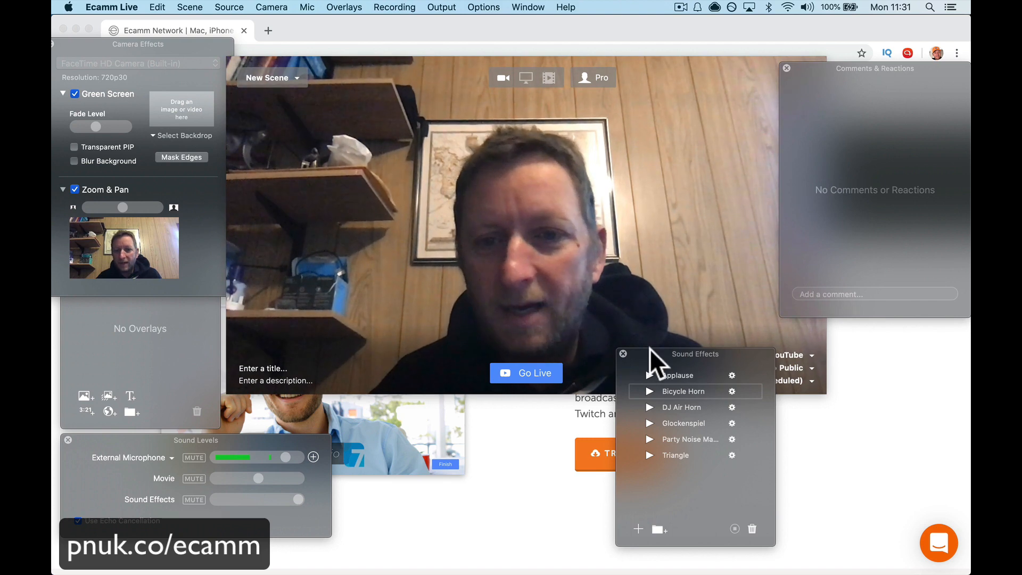
{"action": "left_click_drag", "start_coordinate": [715, 350], "coordinate": [910, 339]}
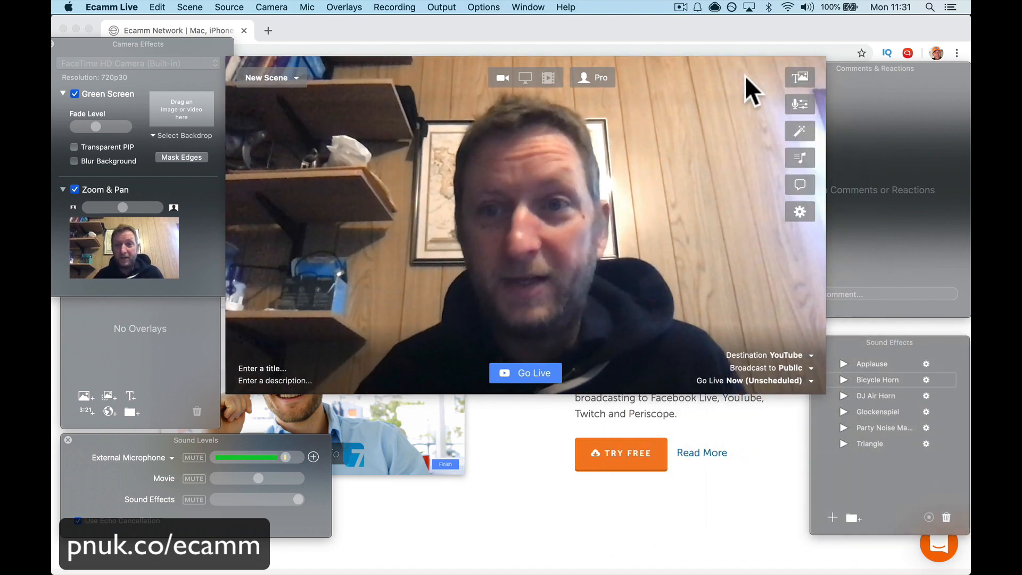
{"action": "left_click_drag", "start_coordinate": [717, 82], "coordinate": [661, 69]}
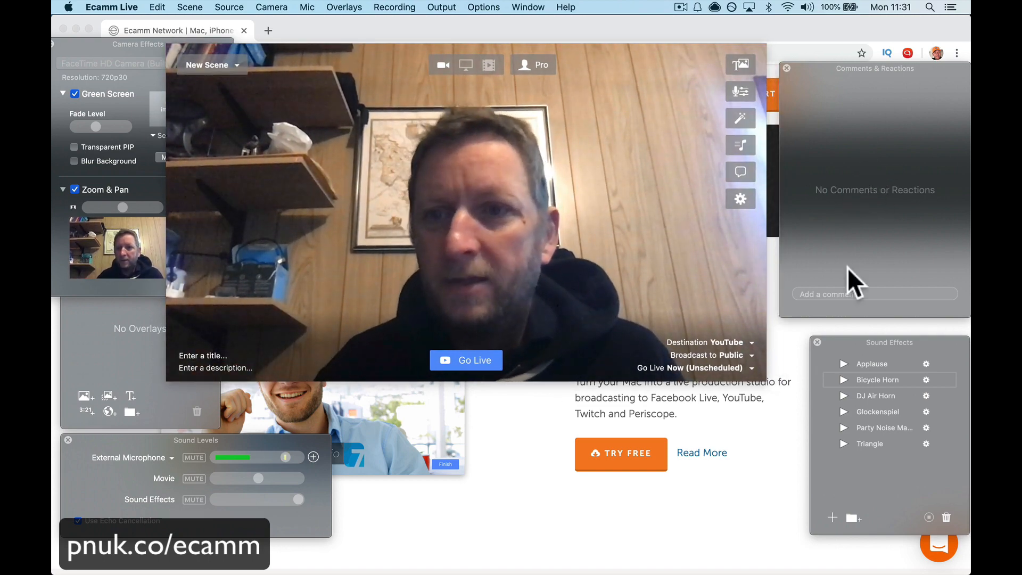
Step: Review the Ecamm Live preferences from General, Account, Stream, Video and Audio through Screen Sharing, Facebook, Periscope and YouTube
{"action": "left_click", "coordinate": [742, 201]}
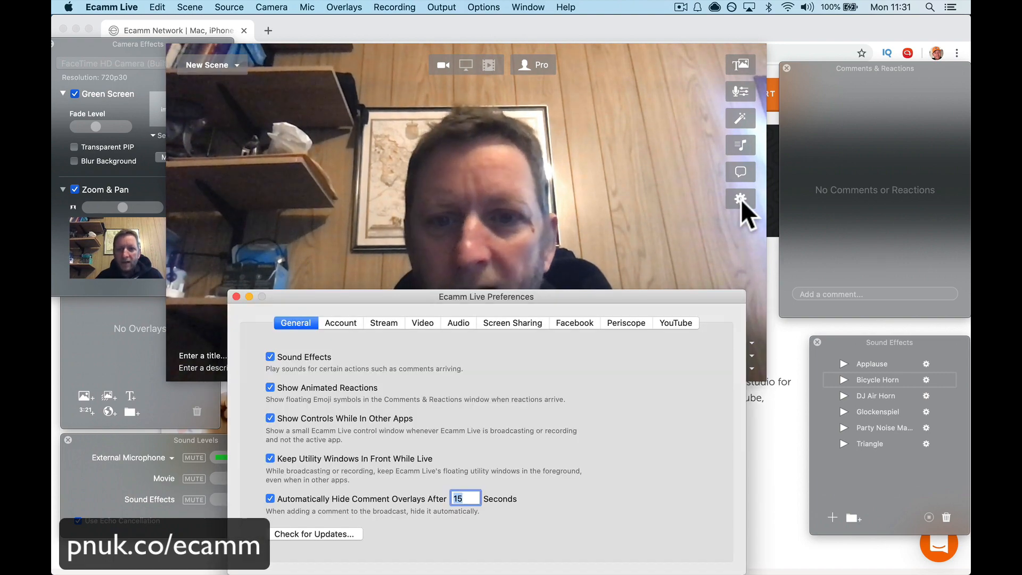
{"action": "left_click", "coordinate": [336, 324]}
{"action": "left_click", "coordinate": [385, 324]}
{"action": "left_click", "coordinate": [420, 325]}
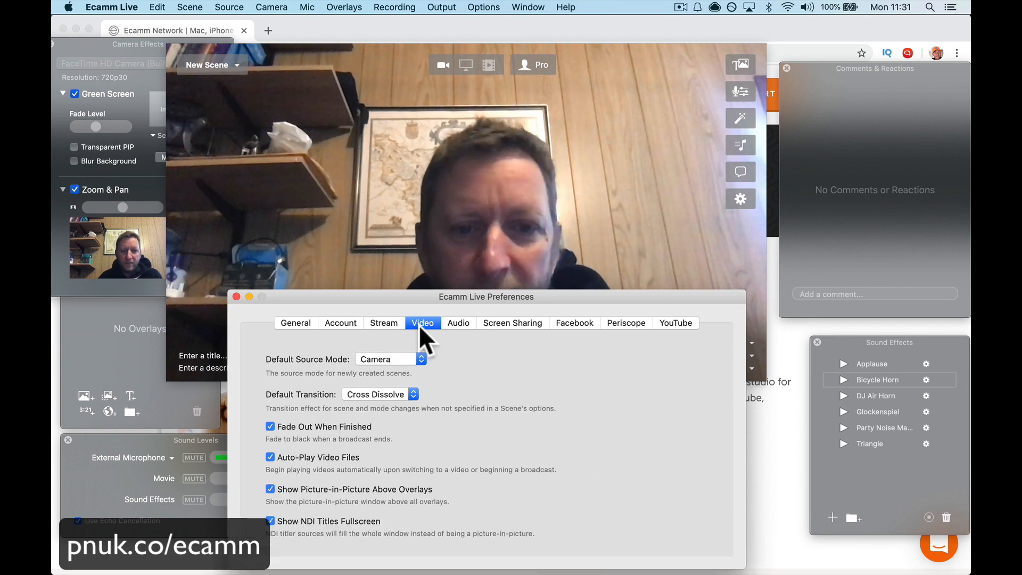
{"action": "left_click", "coordinate": [459, 324]}
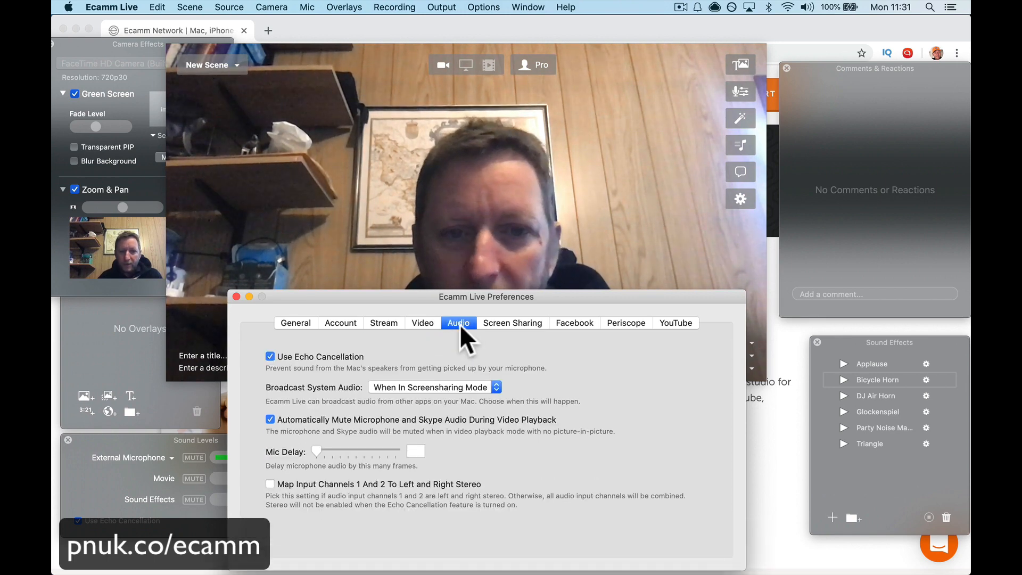
{"action": "left_click", "coordinate": [498, 326]}
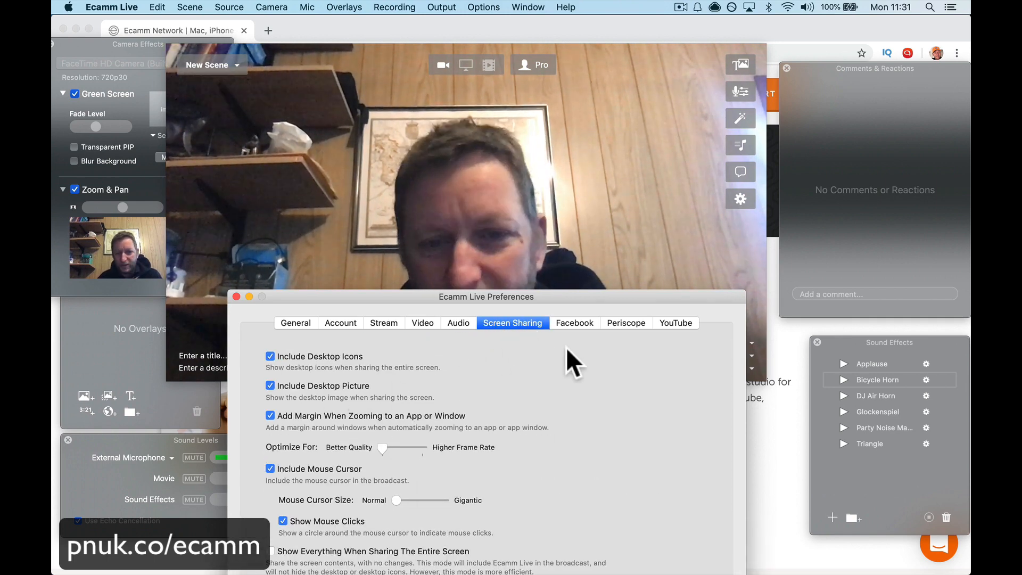
{"action": "left_click", "coordinate": [577, 324]}
{"action": "left_click", "coordinate": [625, 322]}
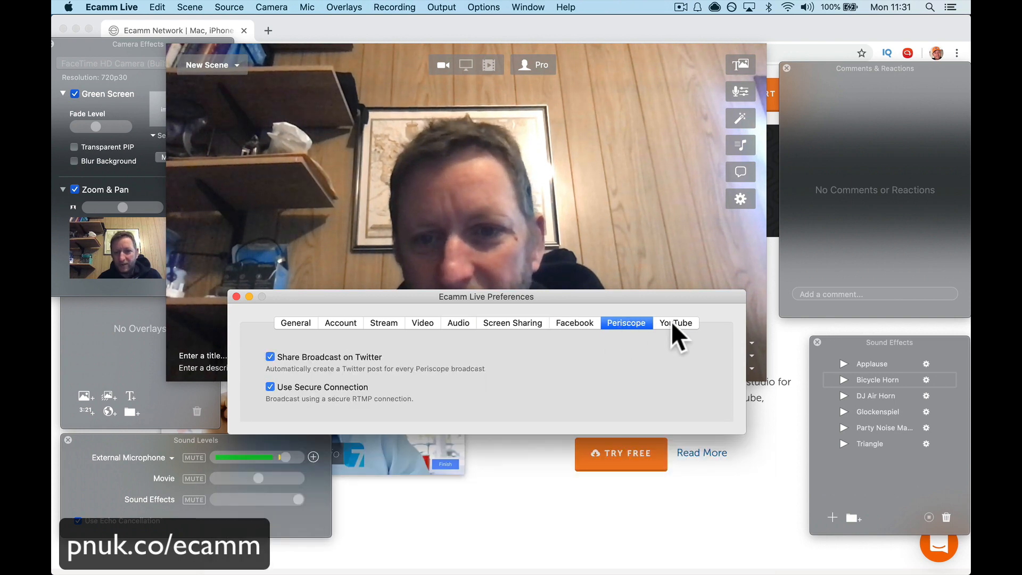
{"action": "left_click", "coordinate": [672, 323]}
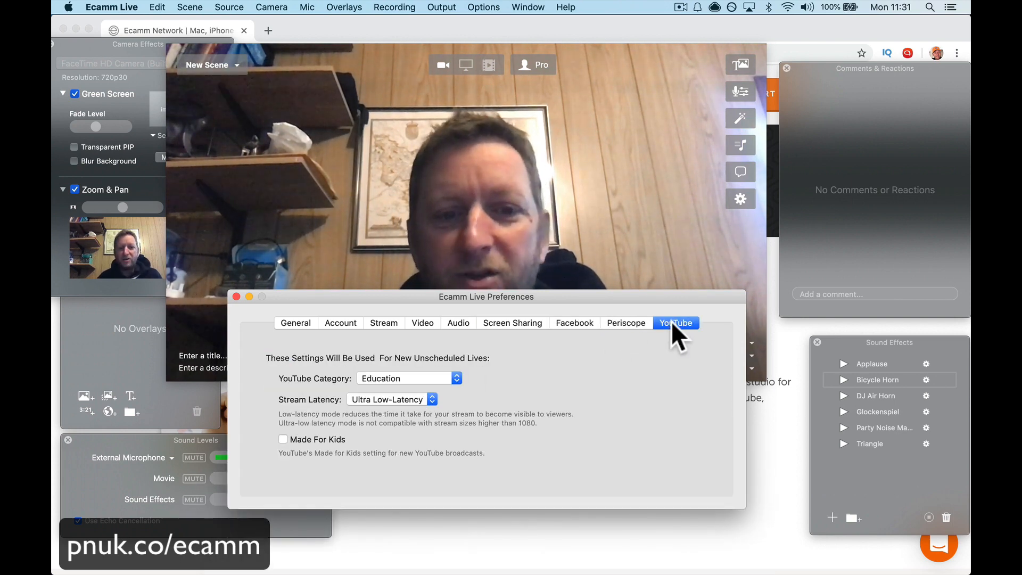
{"action": "left_click", "coordinate": [237, 297]}
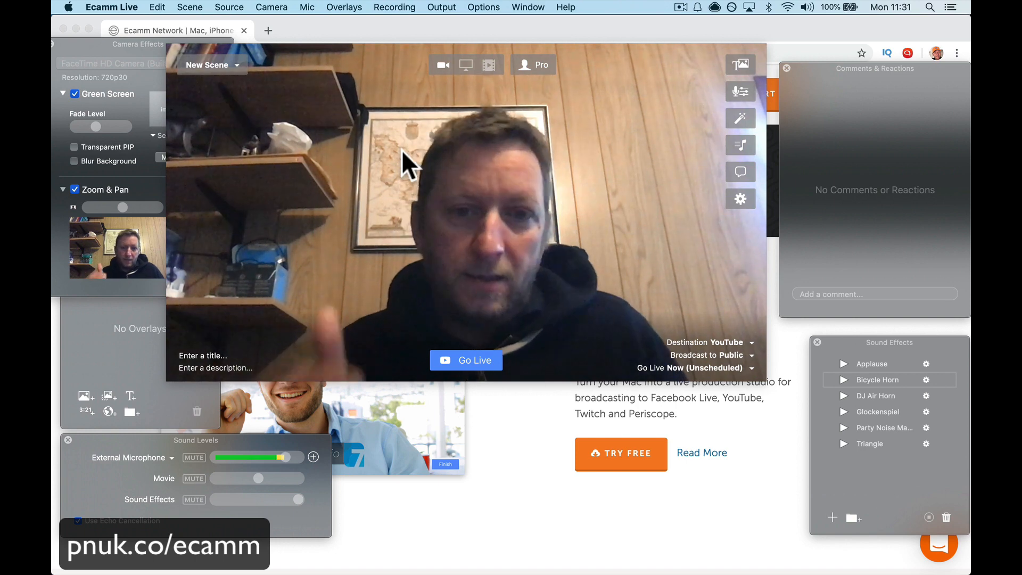
Step: Quit the Ring app to remove its front camera pop-up from over the preview
{"action": "left_click", "coordinate": [208, 356]}
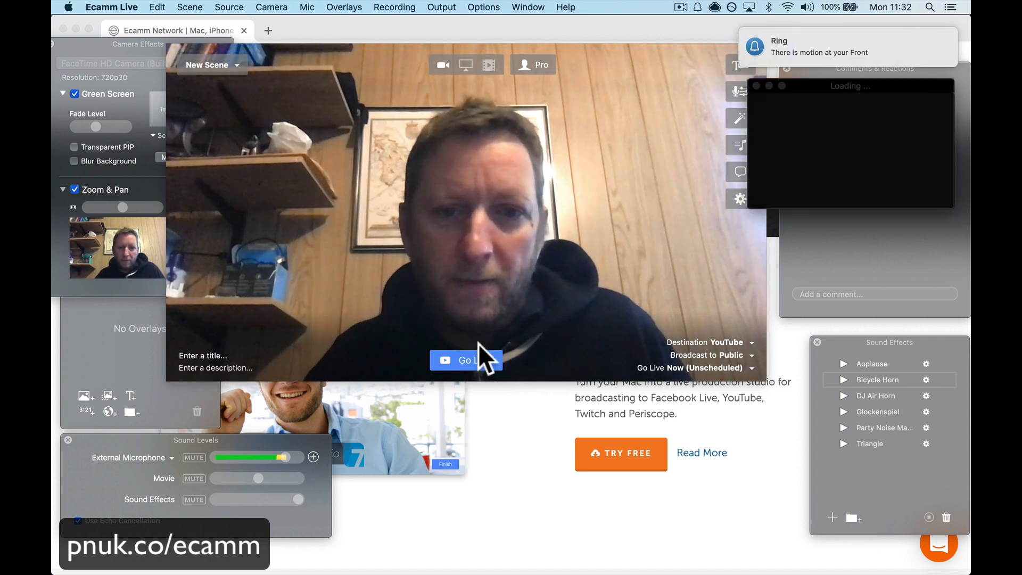
{"action": "mouse_move", "coordinate": [397, 566]}
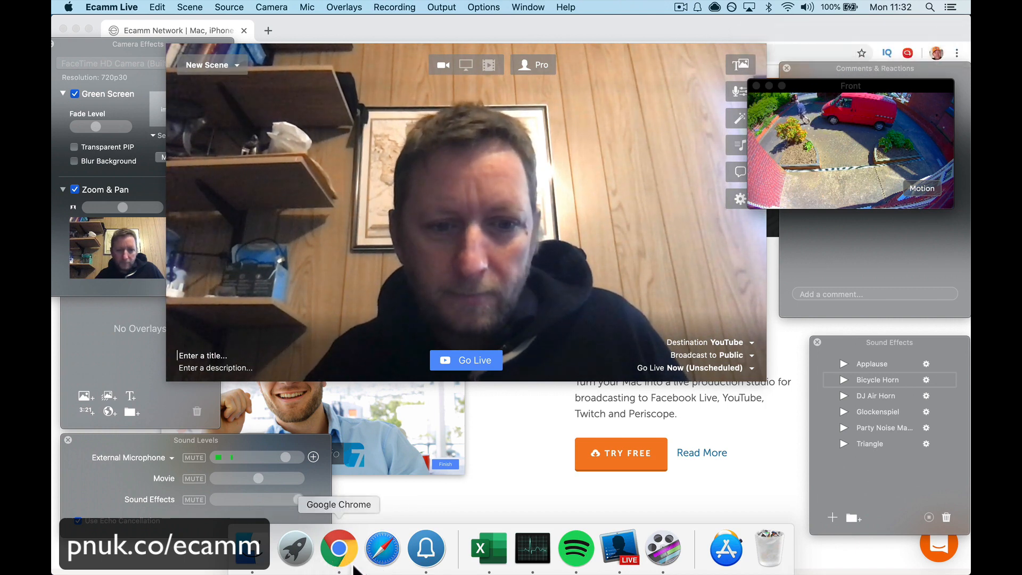
{"action": "right_click", "coordinate": [426, 555]}
{"action": "left_click", "coordinate": [450, 503]}
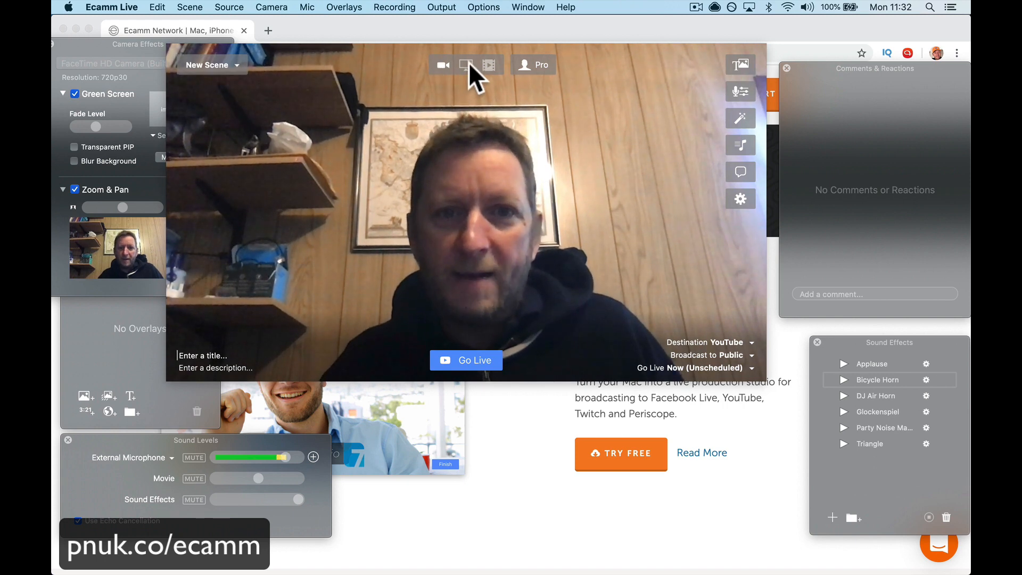
Step: Switch the scene's source to sharing the entire screen and nudge the camera picture-in-picture within its corner of the preview
{"action": "left_click", "coordinate": [466, 64]}
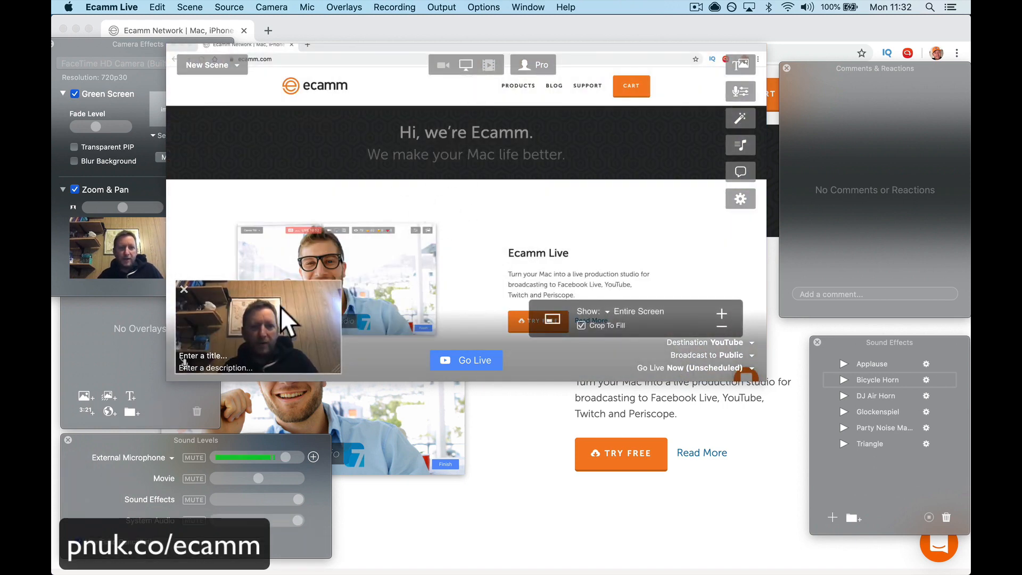
{"action": "mouse_move", "coordinate": [281, 307]}
{"action": "left_mouse_down"}
{"action": "mouse_move", "coordinate": [435, 172]}
{"action": "mouse_move", "coordinate": [580, 272]}
{"action": "mouse_move", "coordinate": [685, 297]}
{"action": "mouse_move", "coordinate": [344, 277]}
{"action": "mouse_move", "coordinate": [282, 284]}
{"action": "mouse_move", "coordinate": [275, 296]}
{"action": "mouse_move", "coordinate": [291, 320]}
{"action": "left_mouse_up"}
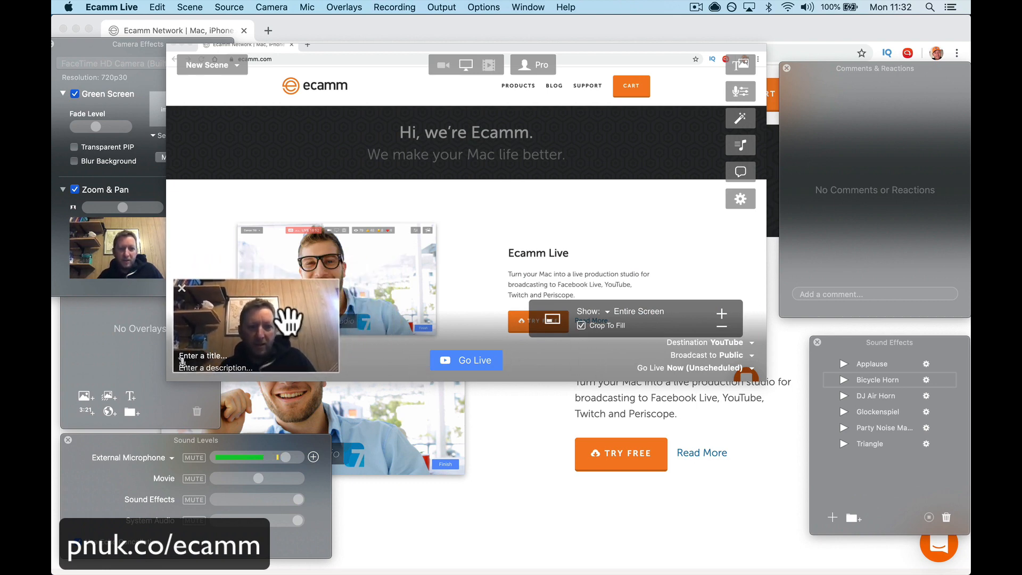
Step: Play the BuyMeACoffee Training Conclusion video from the Videos folder as the scene's source
{"action": "left_click", "coordinate": [487, 66]}
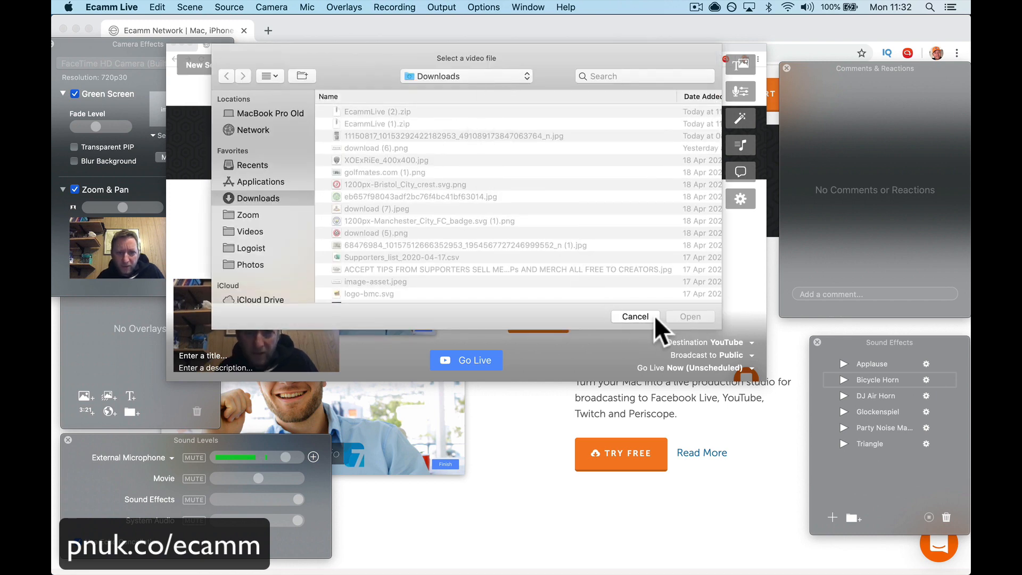
{"action": "left_click", "coordinate": [286, 240]}
{"action": "left_click", "coordinate": [280, 232]}
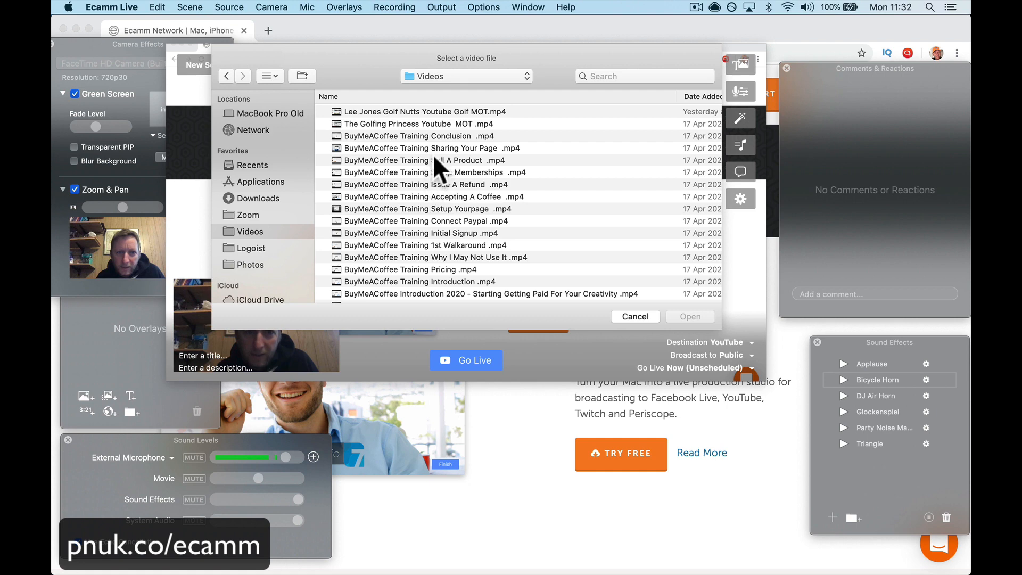
{"action": "double_click", "coordinate": [442, 134]}
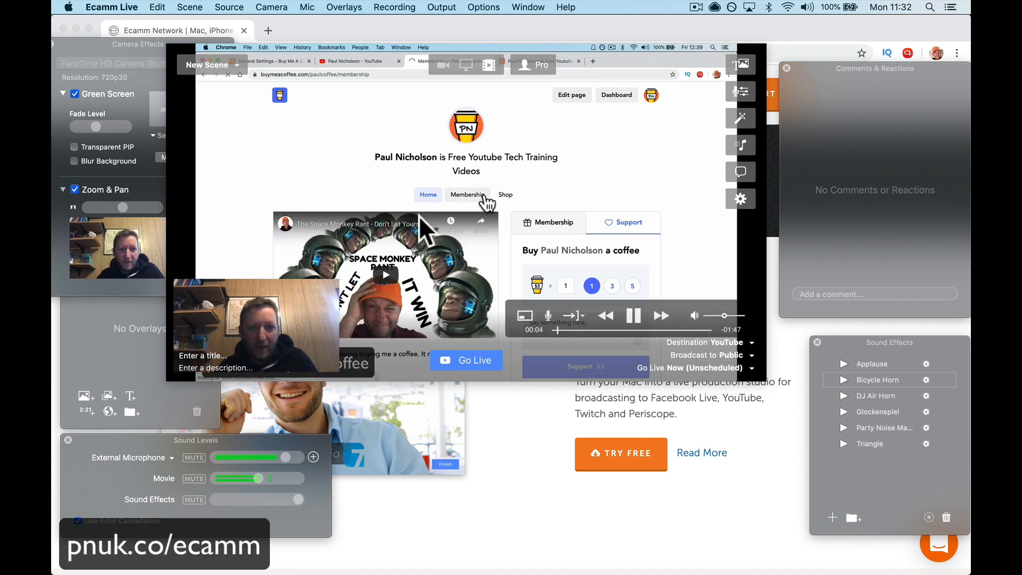
Step: Switch the scene's source from the video file back to sharing the entire screen
{"action": "left_click", "coordinate": [443, 64]}
{"action": "left_click", "coordinate": [467, 63]}
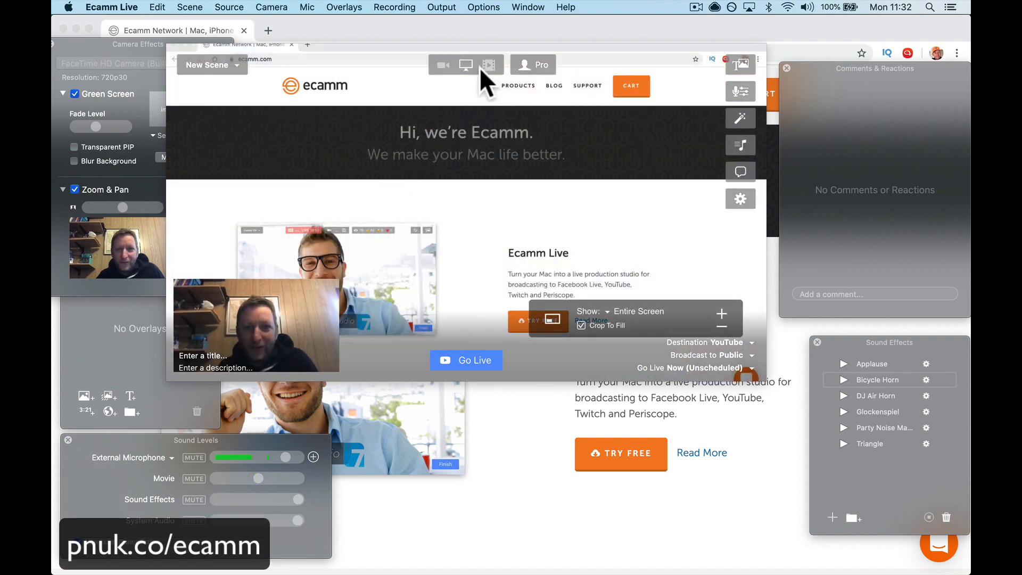
{"action": "left_click", "coordinate": [482, 67]}
{"action": "left_click", "coordinate": [442, 76]}
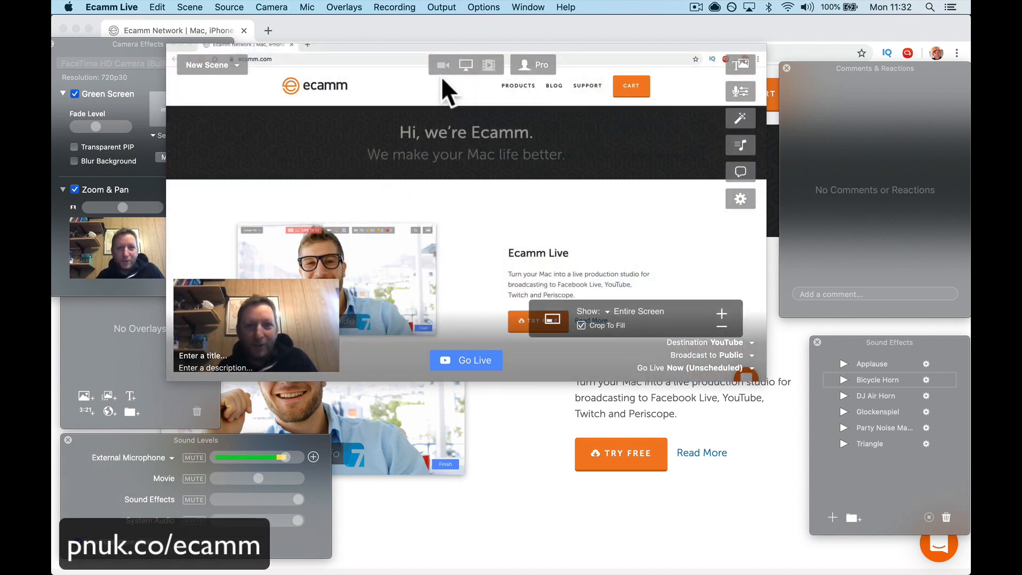
Step: Check the Pro plan in the account preferences, and make the camera the scene's full-frame source
{"action": "left_click", "coordinate": [536, 66]}
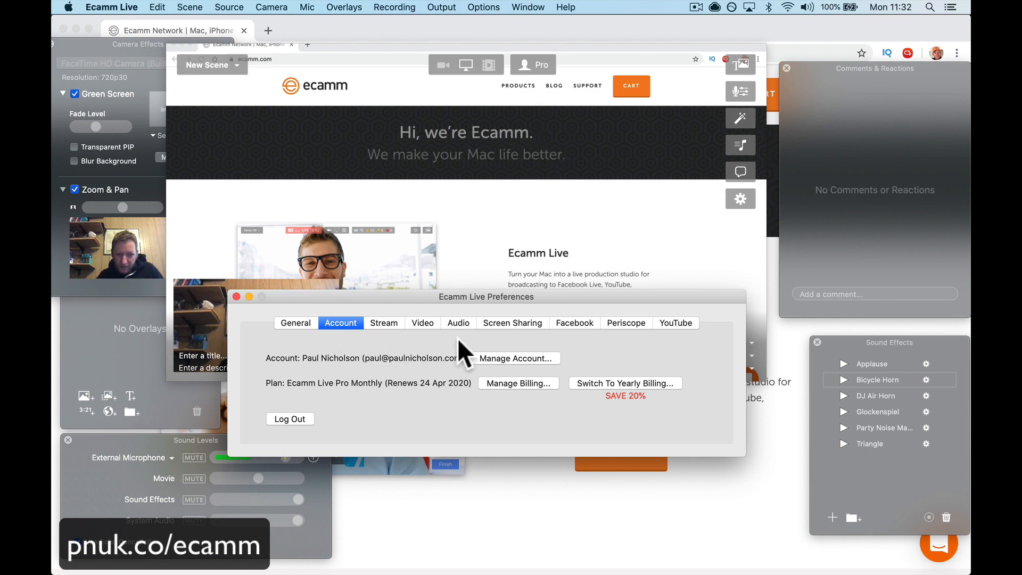
{"action": "left_click", "coordinate": [237, 296]}
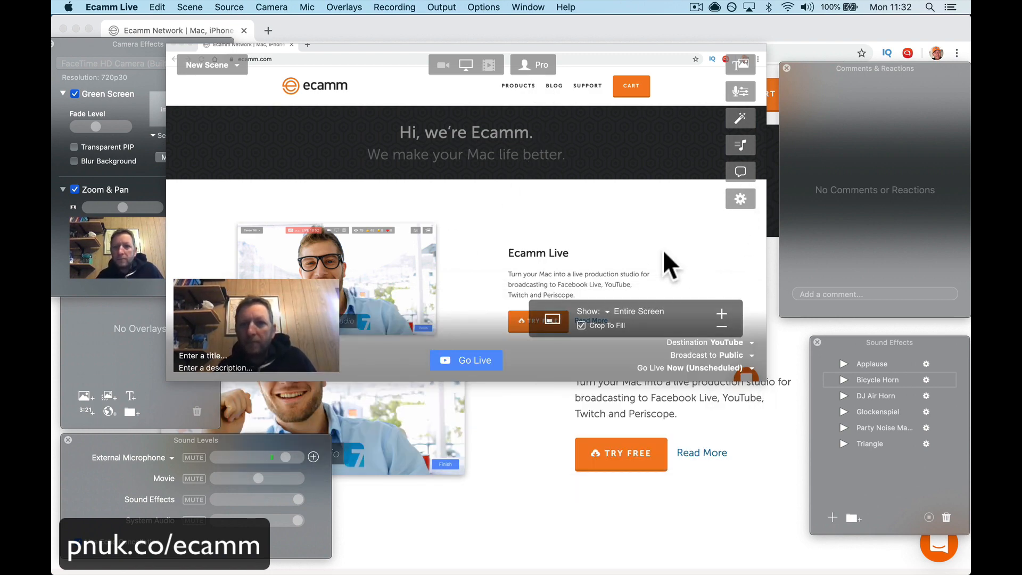
{"action": "mouse_move", "coordinate": [246, 283]}
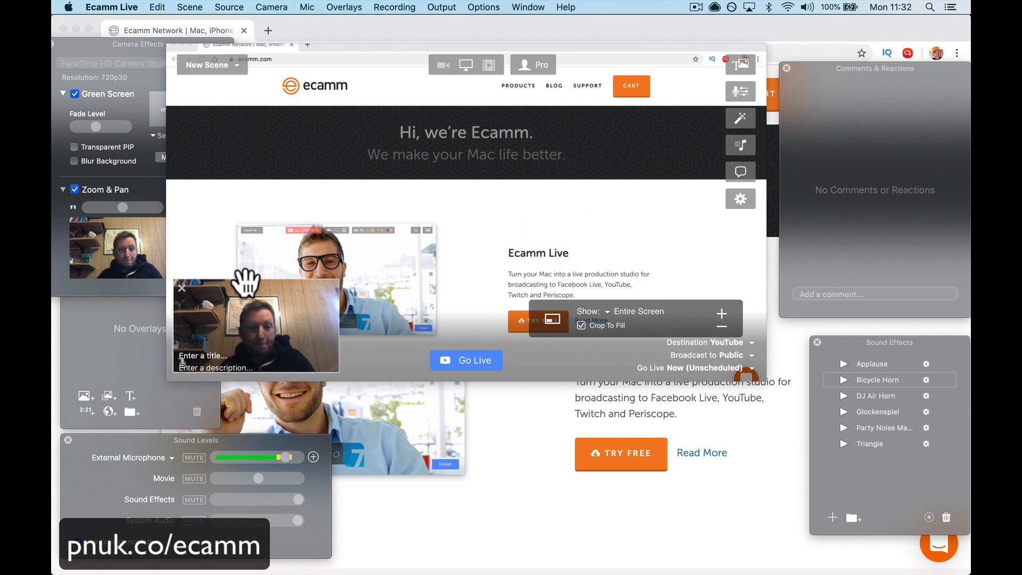
{"action": "left_click", "coordinate": [438, 65]}
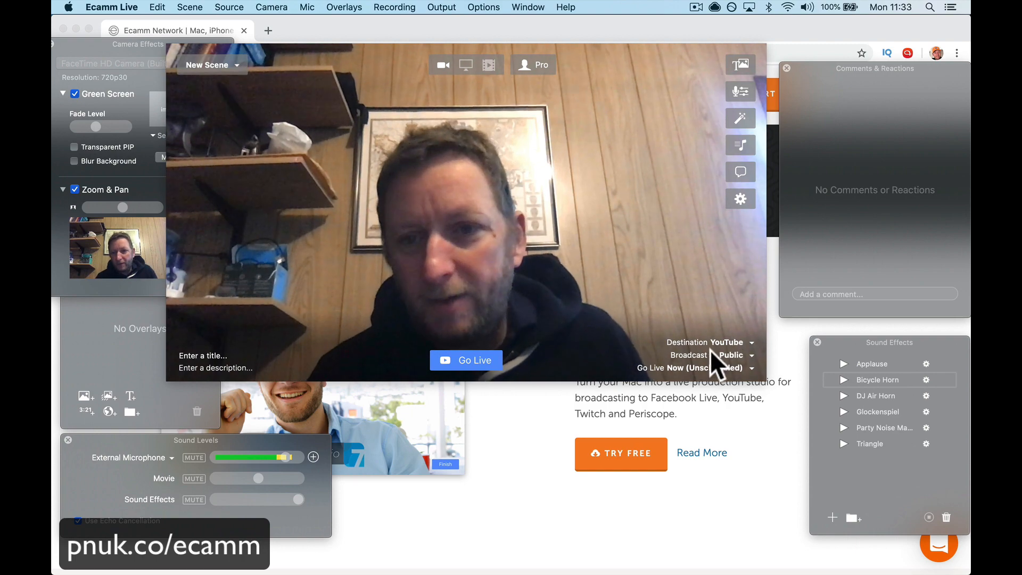
Step: Examine the available streaming destinations and the commands for changing or logging out of the YouTube account
{"action": "left_click", "coordinate": [739, 342]}
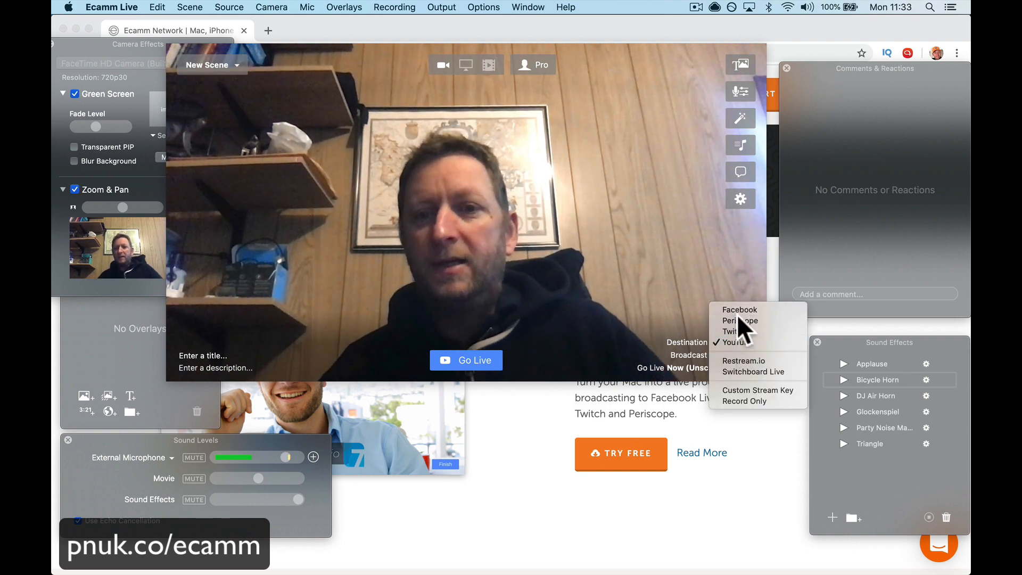
{"action": "left_click", "coordinate": [112, 5]}
{"action": "left_click", "coordinate": [112, 5]}
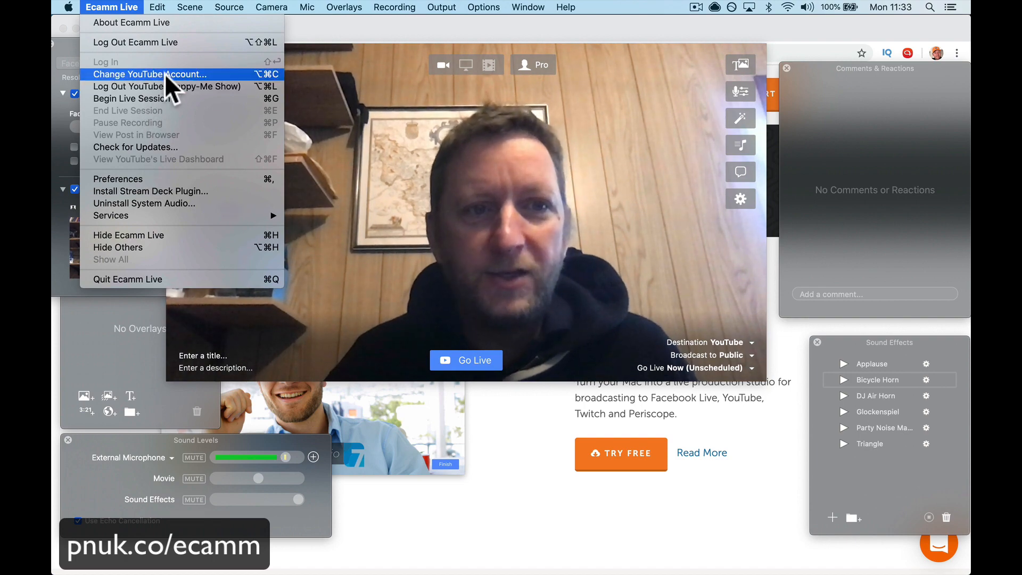
{"action": "left_click", "coordinate": [528, 7]}
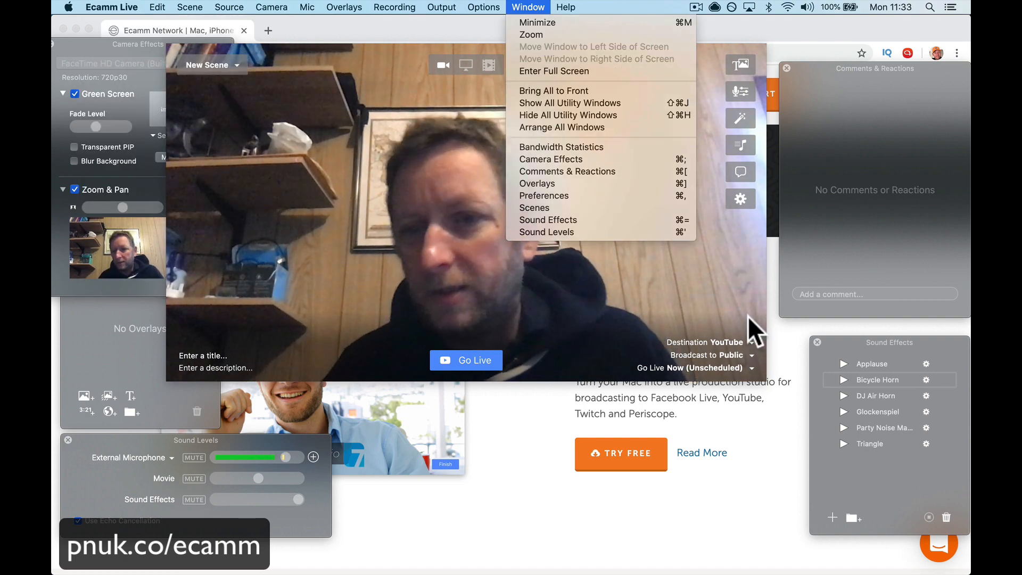
{"action": "left_click", "coordinate": [751, 341]}
{"action": "left_click", "coordinate": [750, 341]}
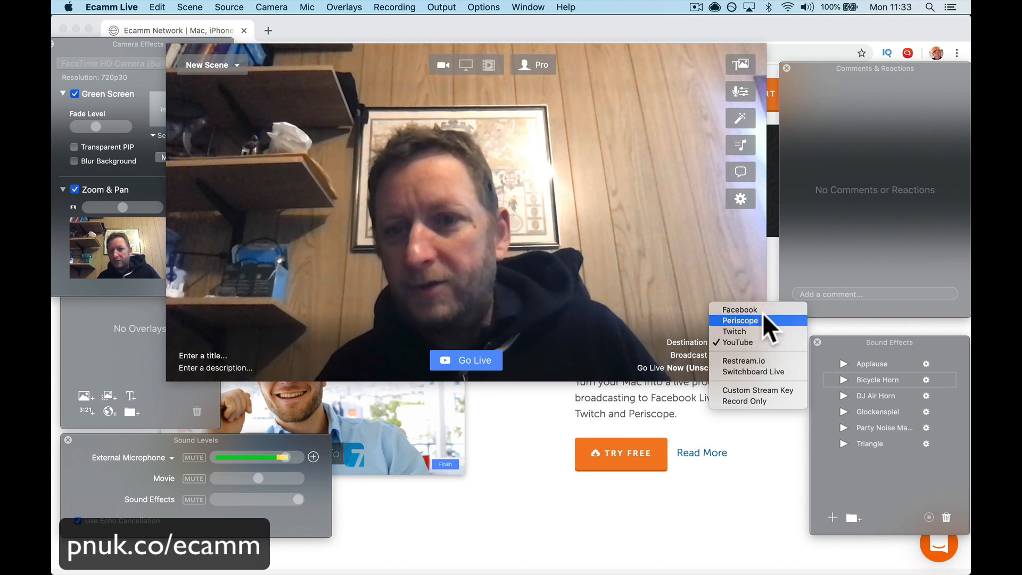
{"action": "left_click", "coordinate": [679, 289]}
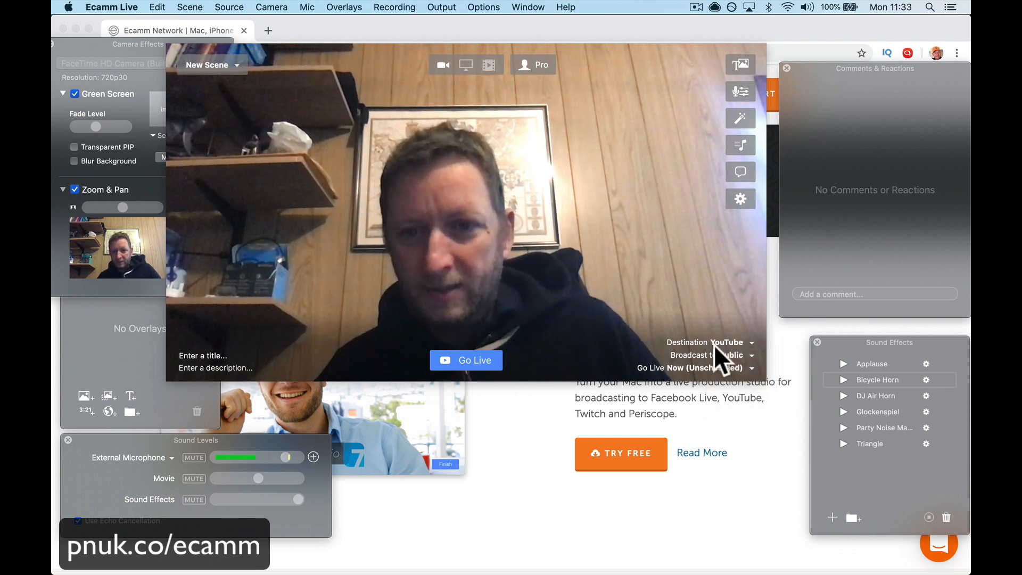
Step: Review the broadcast privacy choices and the settings for a new scheduled YouTube live, without scheduling one
{"action": "left_click", "coordinate": [750, 355]}
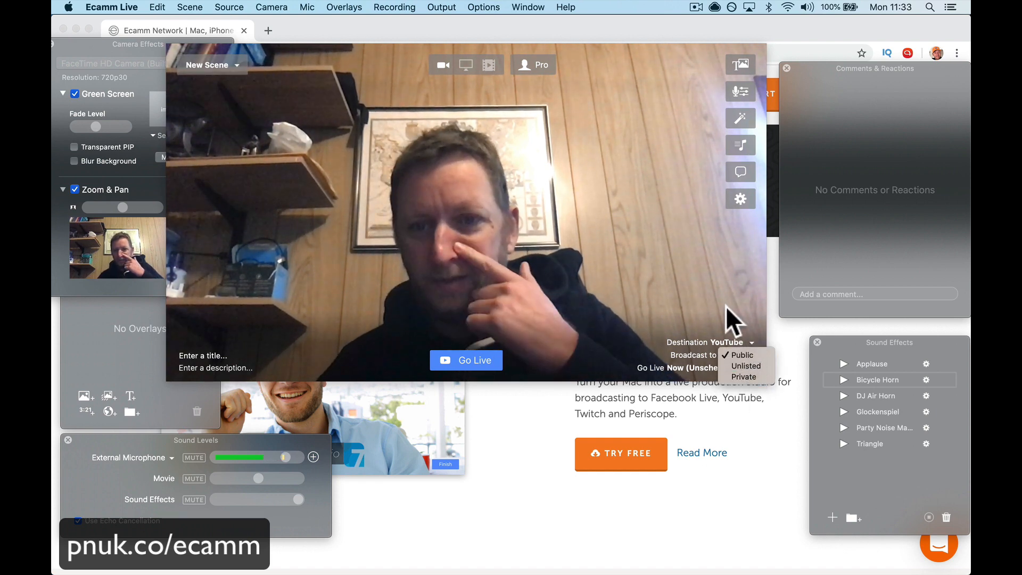
{"action": "left_click", "coordinate": [707, 298]}
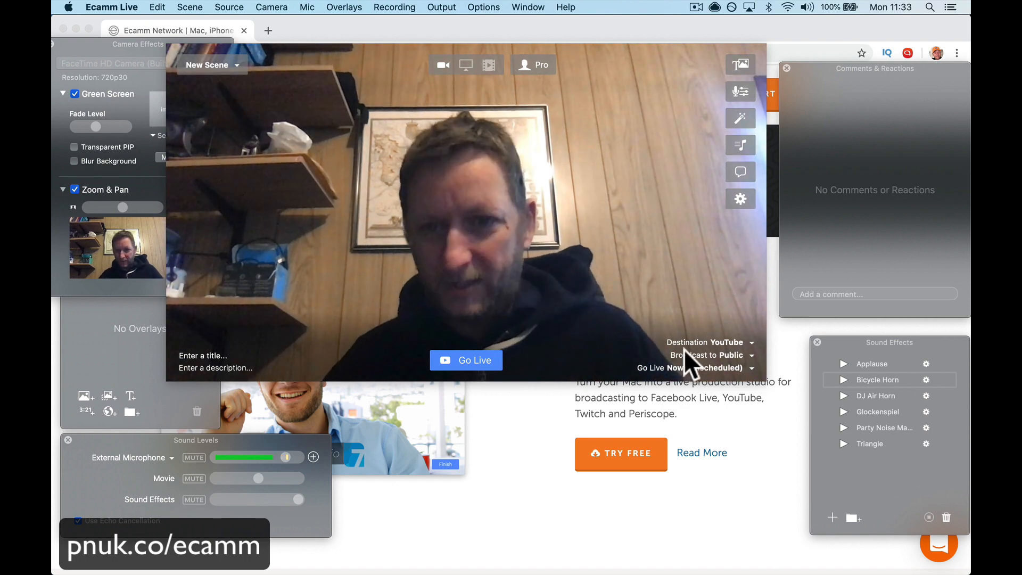
{"action": "left_click", "coordinate": [751, 368]}
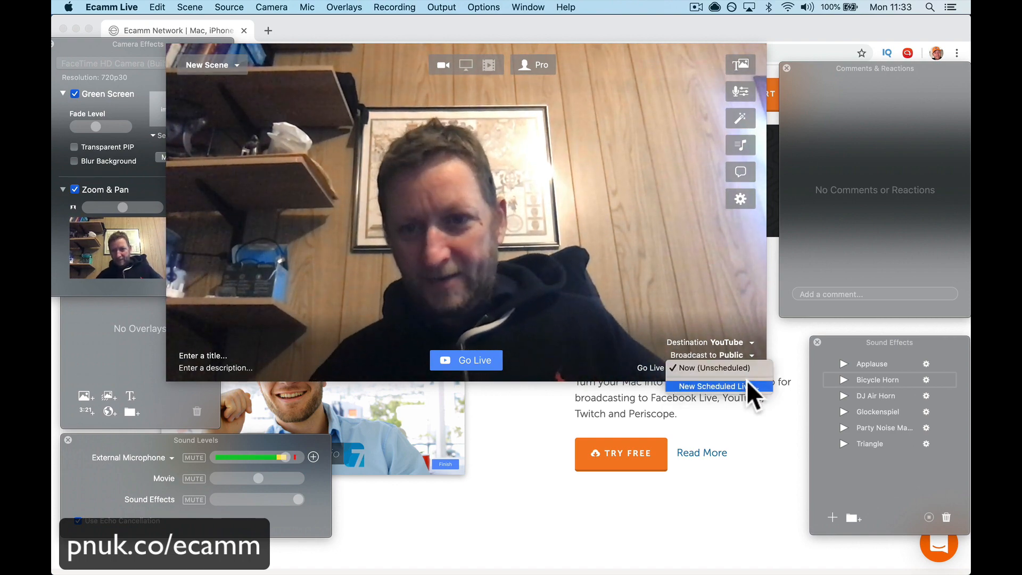
{"action": "left_click", "coordinate": [745, 383]}
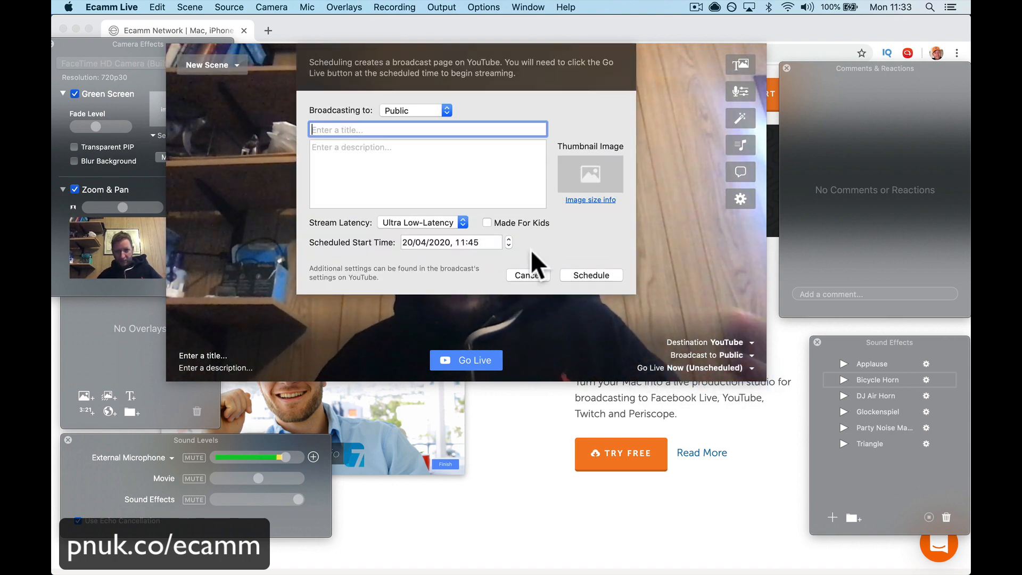
{"action": "left_click", "coordinate": [539, 279]}
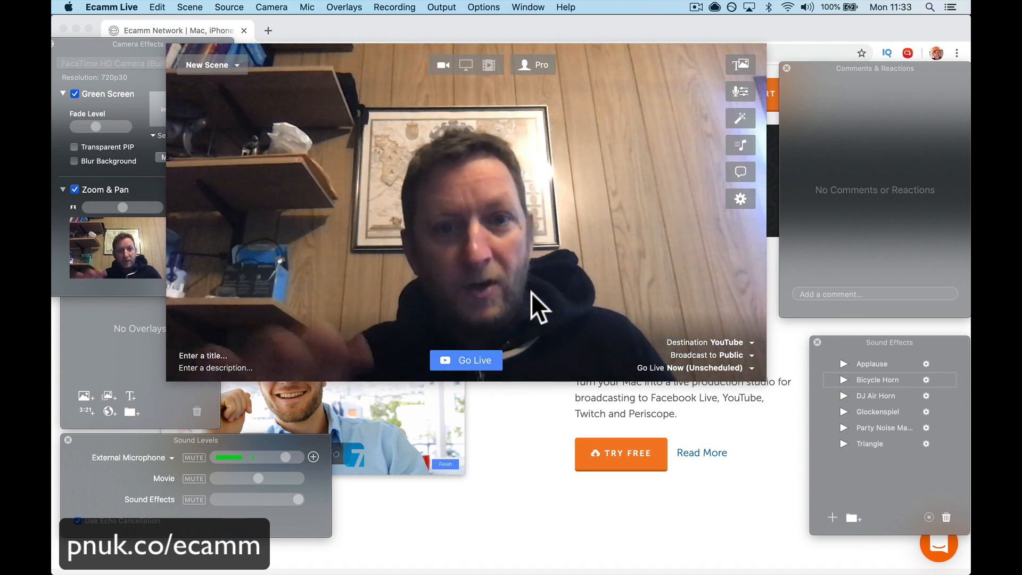
{"action": "left_click", "coordinate": [450, 531]}
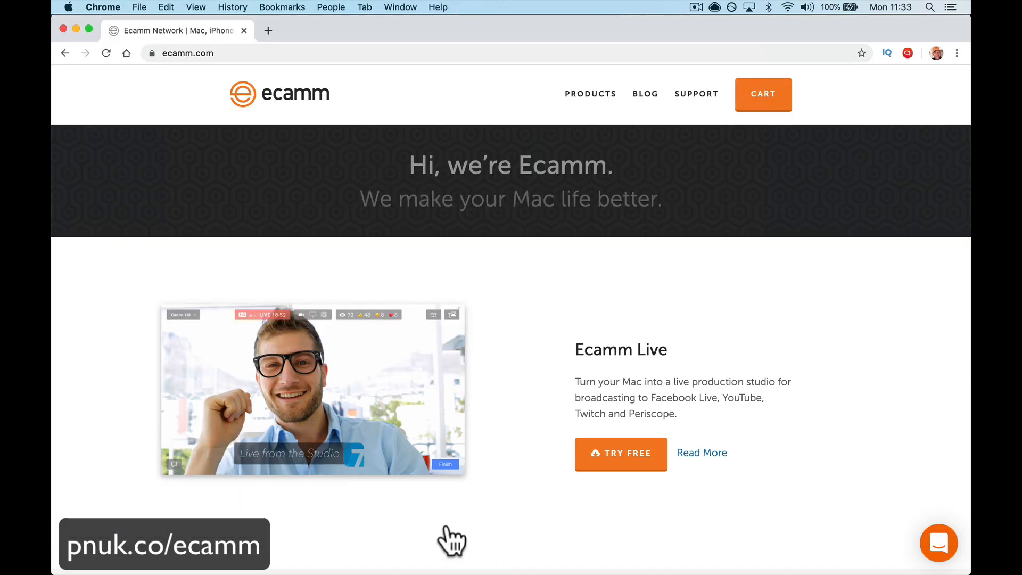
{"action": "mouse_move", "coordinate": [646, 572]}
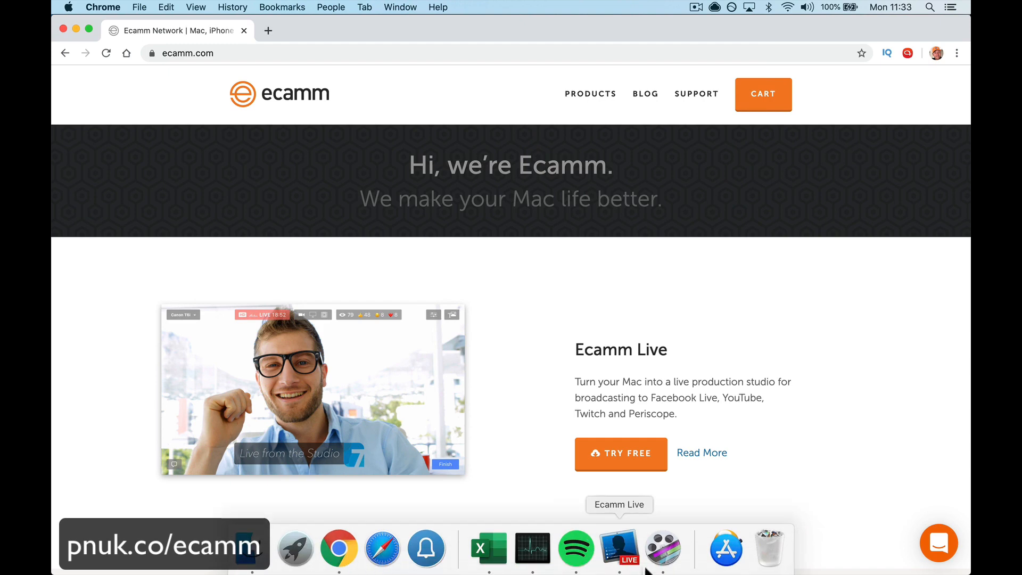
{"action": "left_click", "coordinate": [621, 552]}
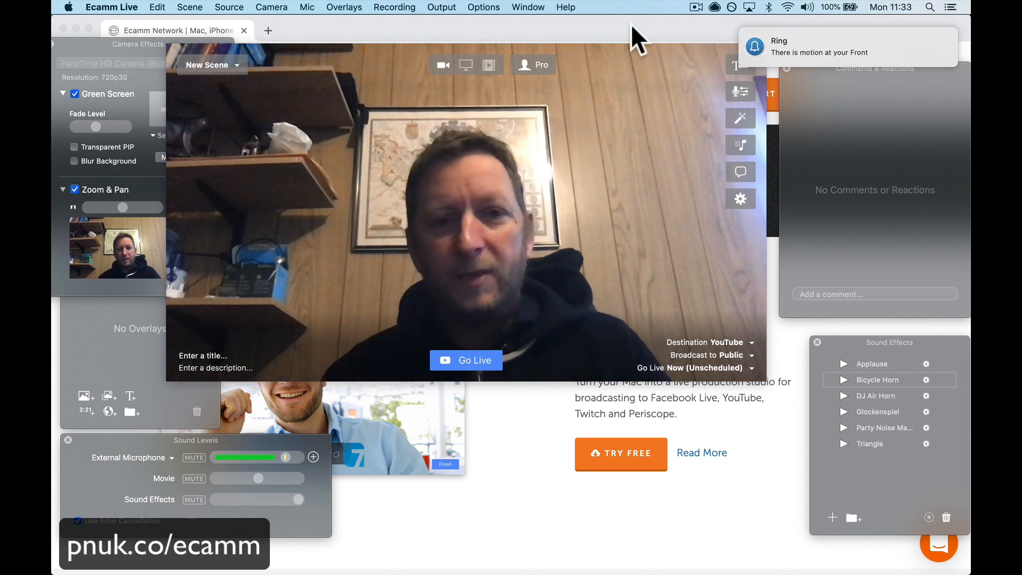
Step: Move the preview window clear of the Camera Effects window and keep YouTube as the streaming destination
{"action": "mouse_move", "coordinate": [459, 520]}
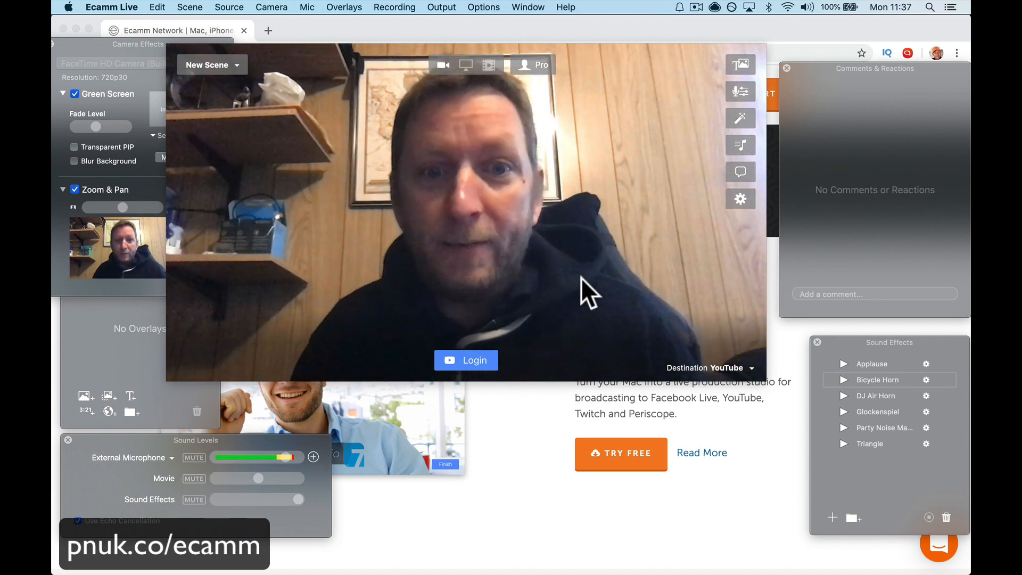
{"action": "left_click_drag", "start_coordinate": [576, 63], "coordinate": [646, 49]}
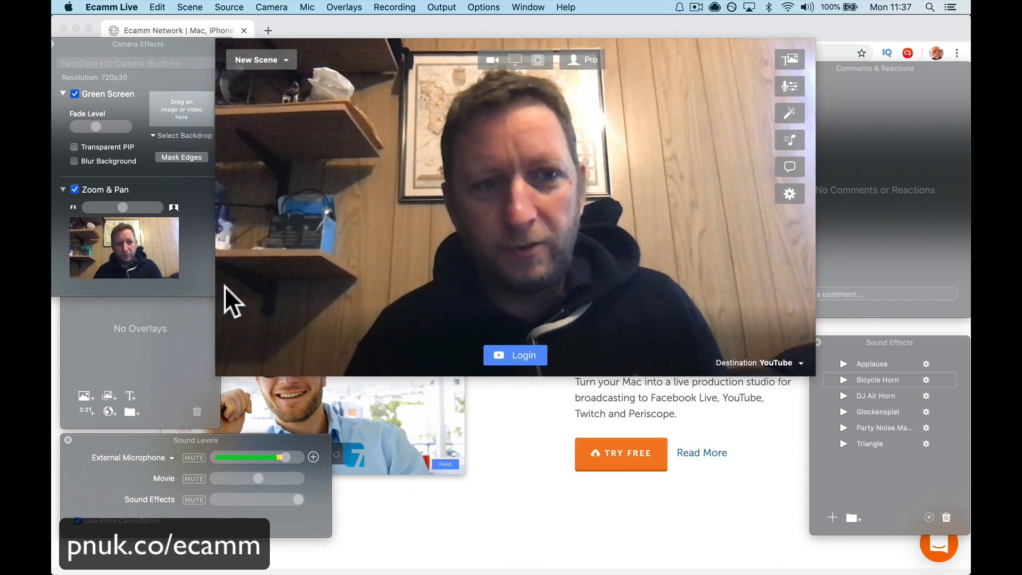
{"action": "left_click", "coordinate": [765, 361]}
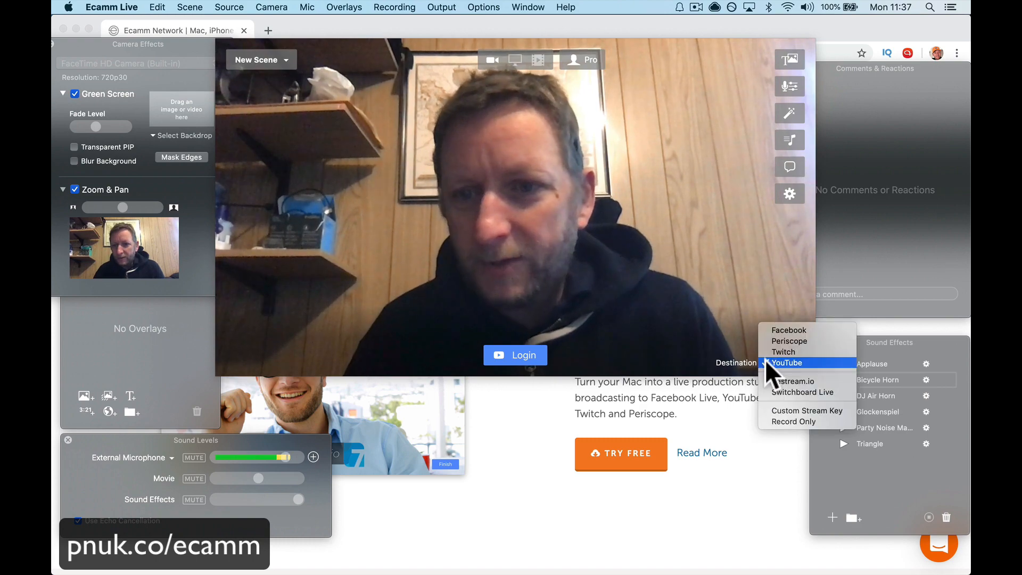
{"action": "left_click", "coordinate": [765, 361]}
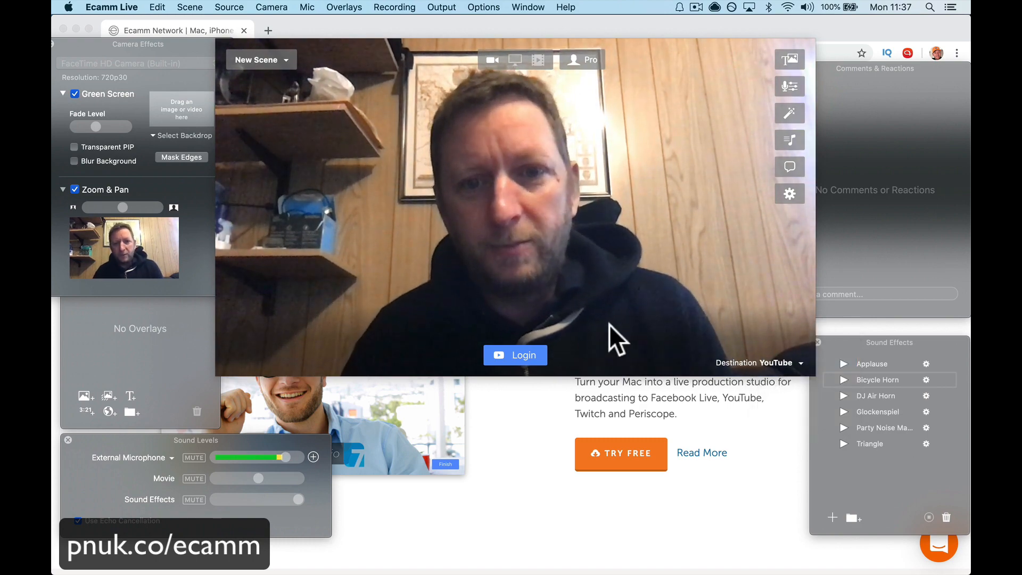
Step: Log in to YouTube through Google with the account e-mail, password and 2-step verification code
{"action": "left_click", "coordinate": [516, 355]}
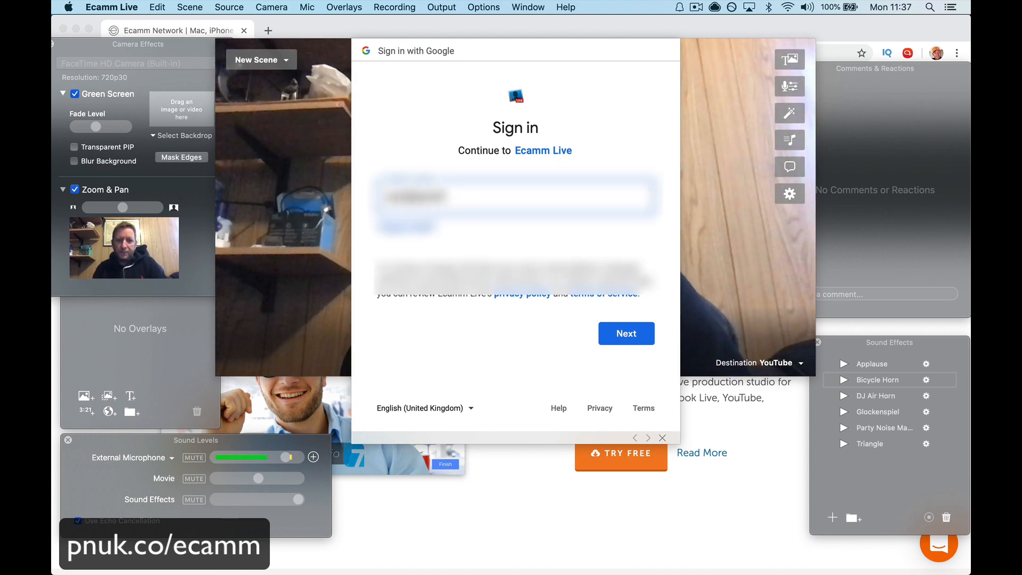
{"action": "key", "text": "Return"}
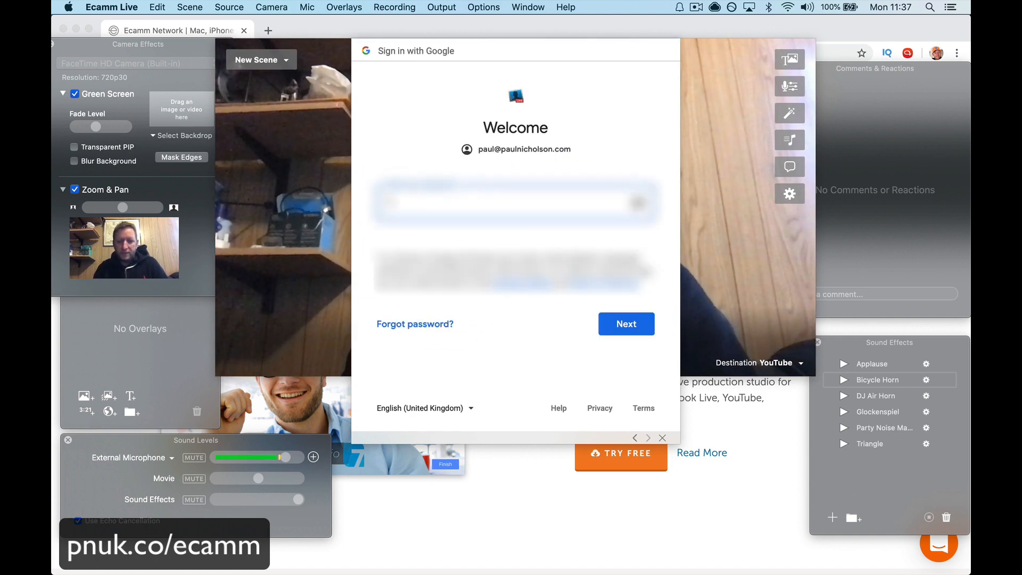
{"action": "key", "text": "Return"}
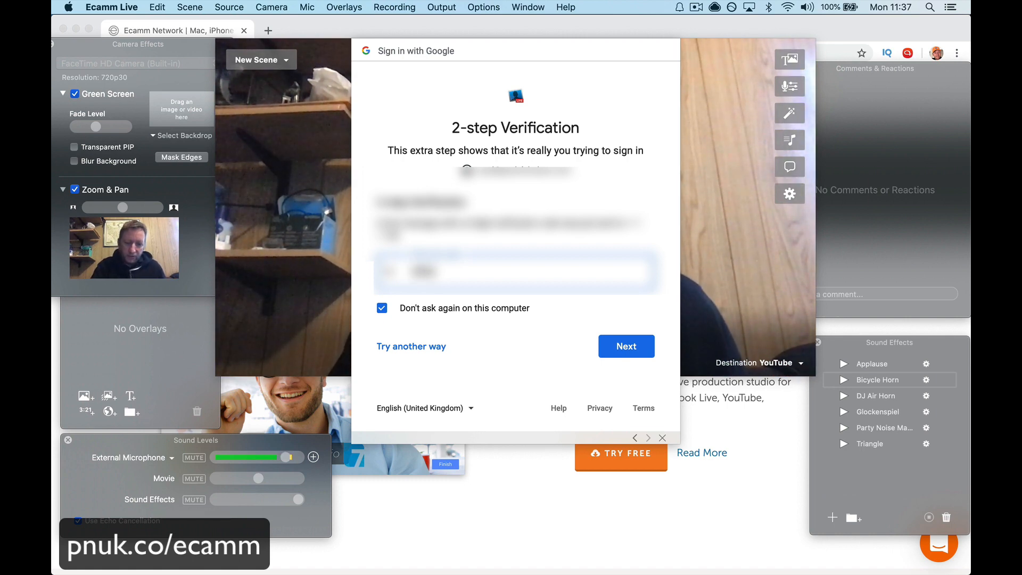
{"action": "left_click", "coordinate": [619, 341]}
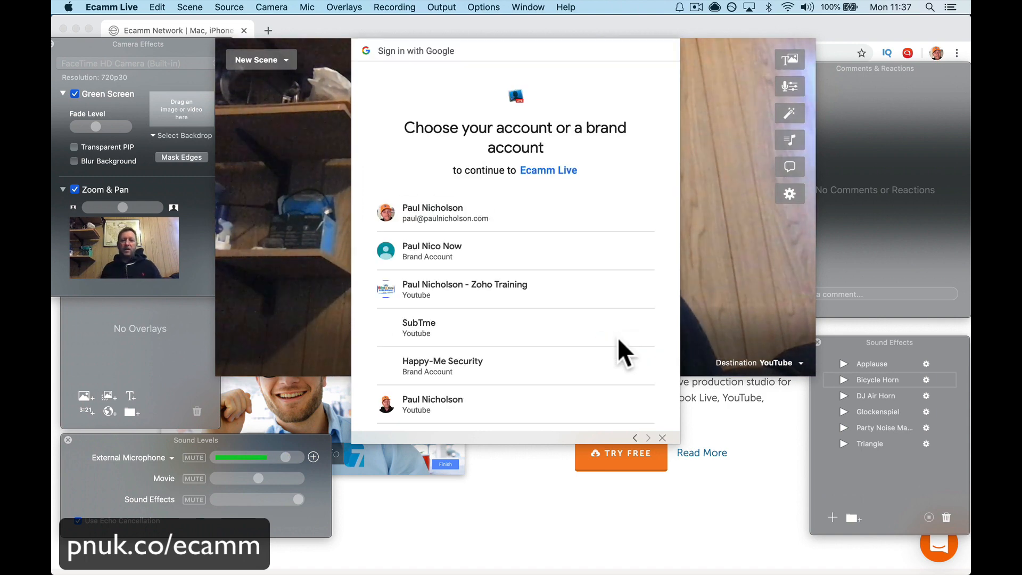
Step: Choose the presenter's own YouTube channel, allow Ecamm Live to manage it, and dismiss the ready-to-go-live notice
{"action": "scroll", "coordinate": [618, 337], "scroll_direction": "down", "scroll_amount": 3}
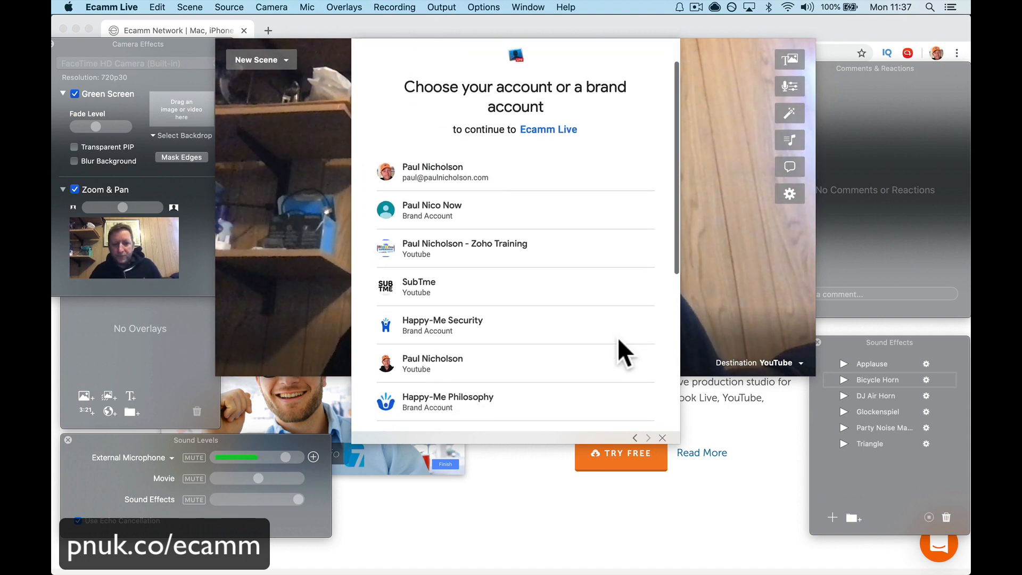
{"action": "left_click", "coordinate": [586, 341]}
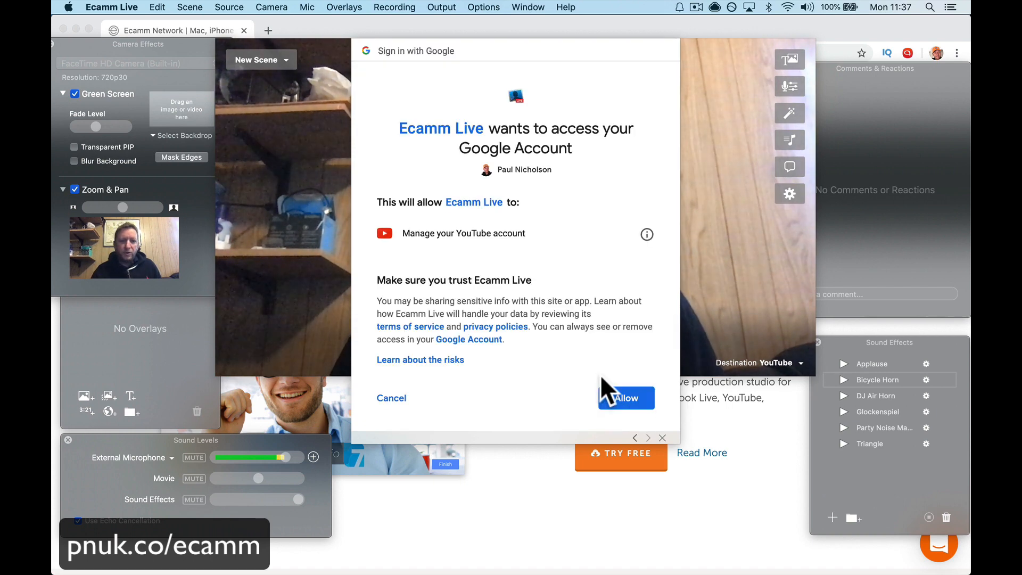
{"action": "left_click", "coordinate": [607, 396]}
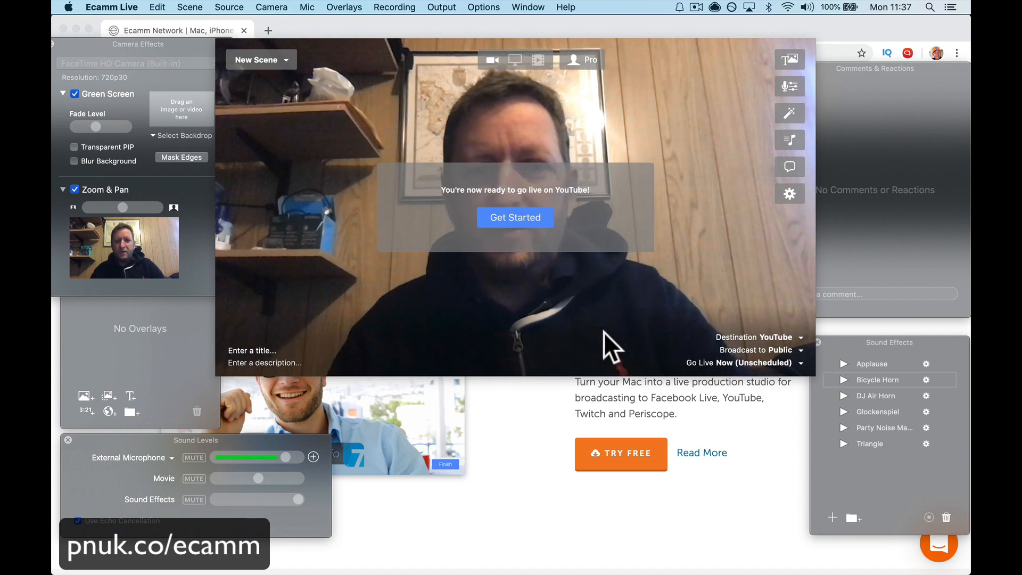
{"action": "left_click", "coordinate": [516, 219]}
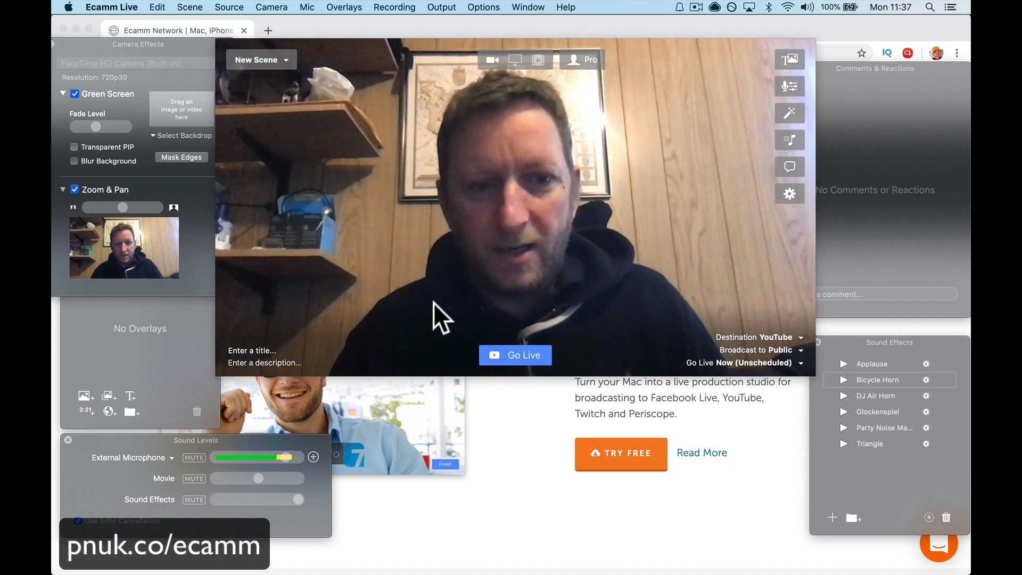
Step: Title the broadcast "Ecamm Live Demo" and enter the description "Showing you how to use Ecamm Live."
{"action": "left_click", "coordinate": [263, 346]}
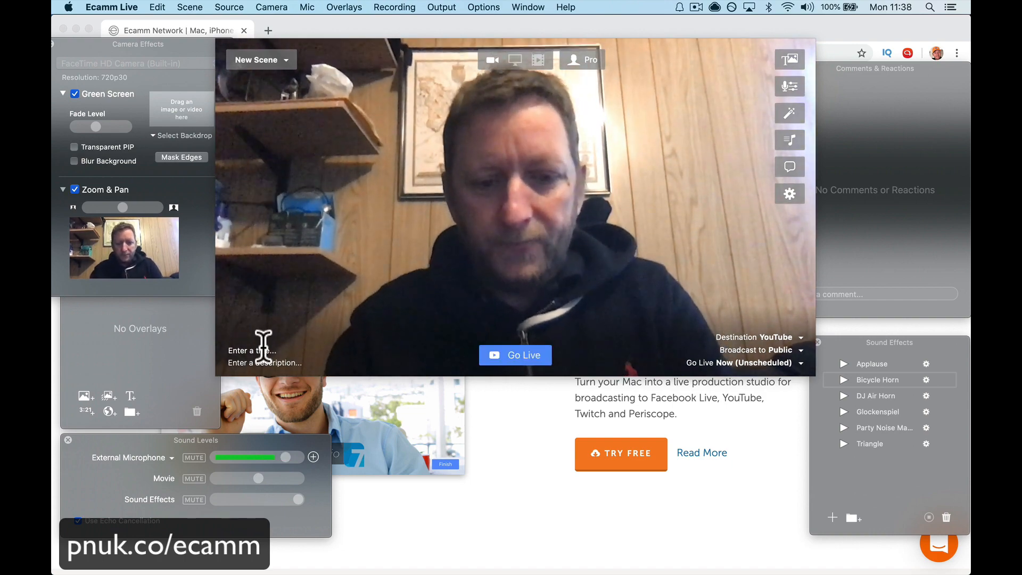
{"action": "type", "text": "Ecamm Live"}
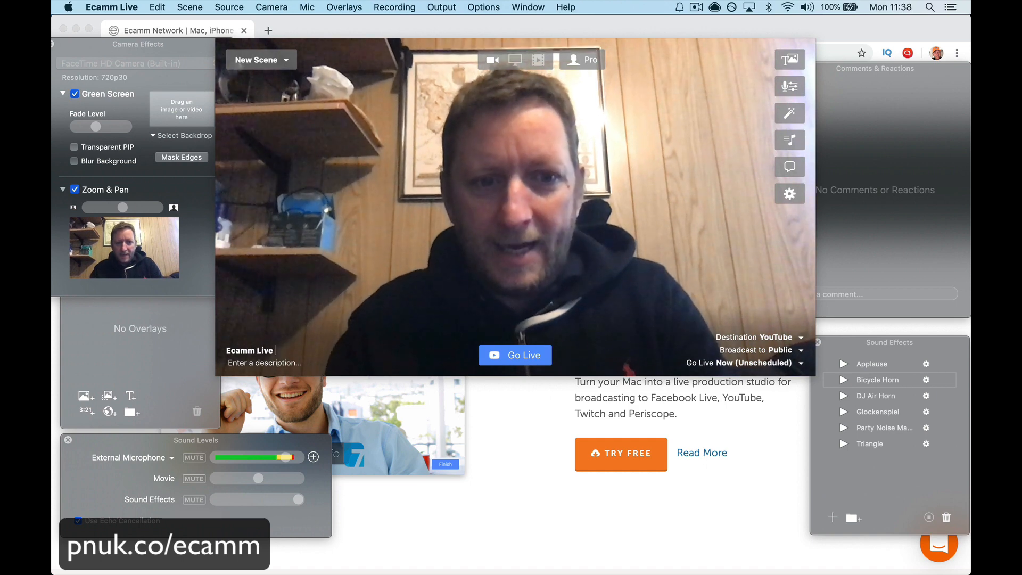
{"action": "type", "text": " Demo"}
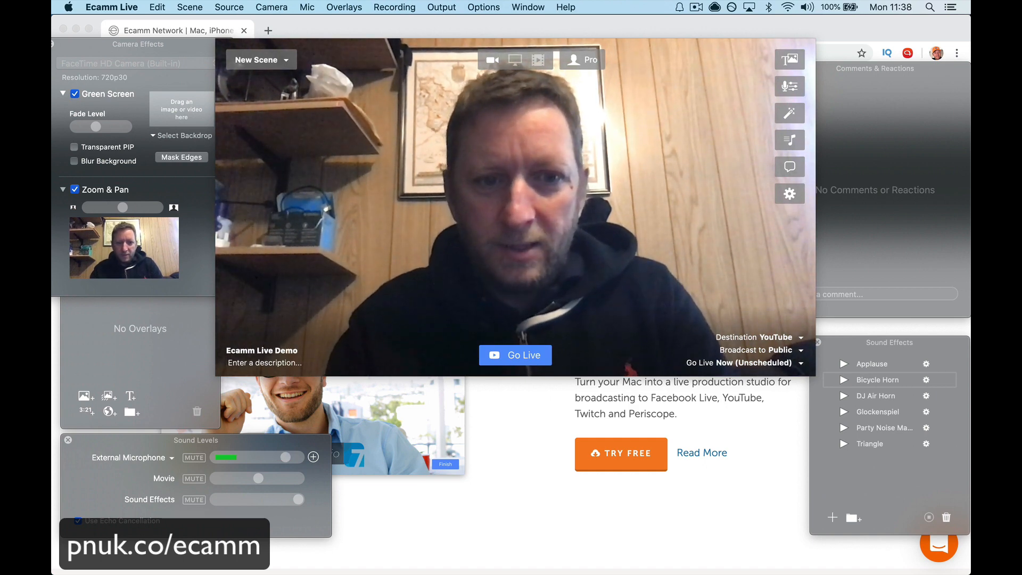
{"action": "type", "text": "Showing yout"}
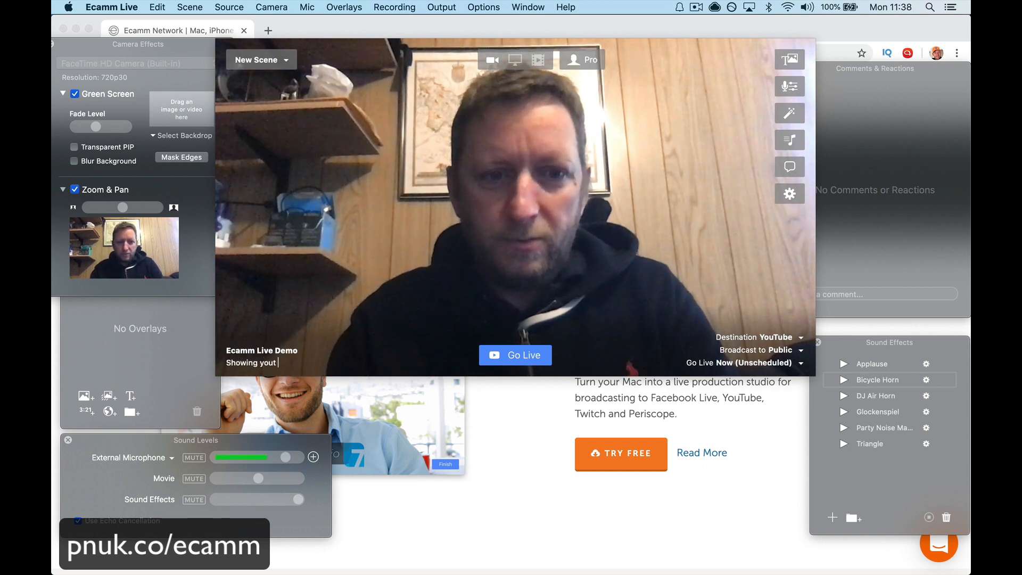
{"action": "key", "text": "BackSpace"}
{"action": "type", "text": " how to"}
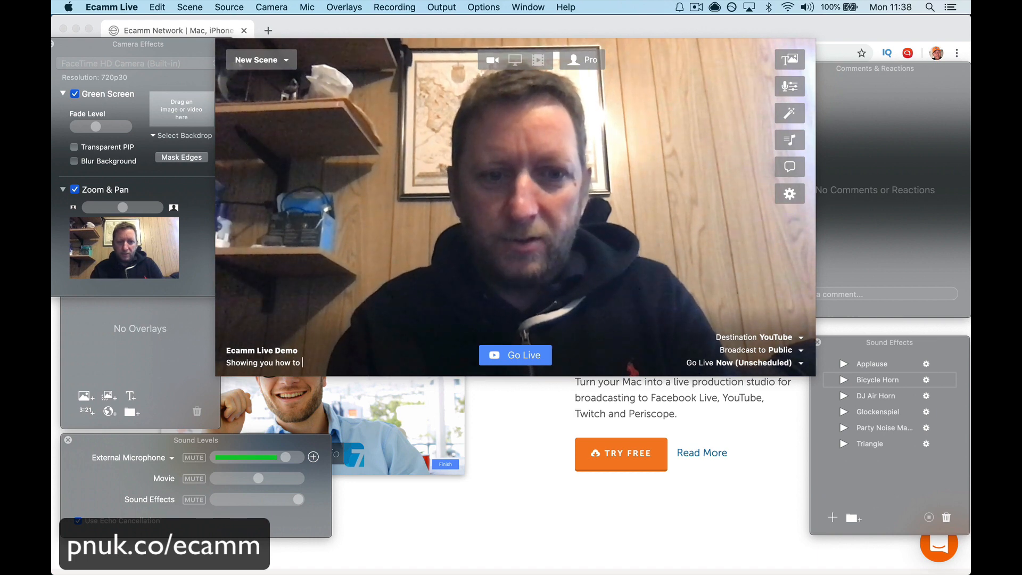
{"action": "type", "text": " use Ecam"}
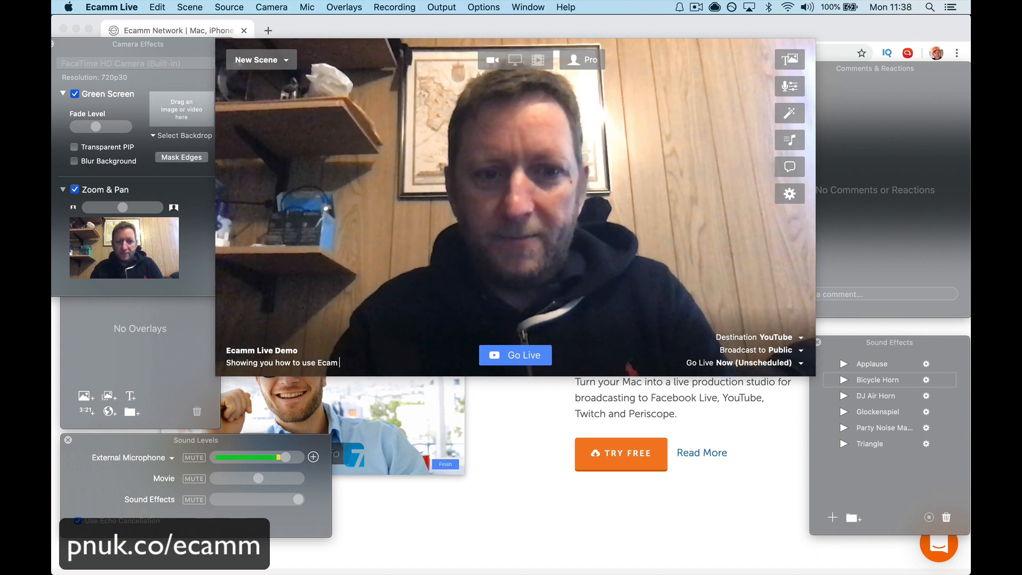
{"action": "type", "text": "m Live."}
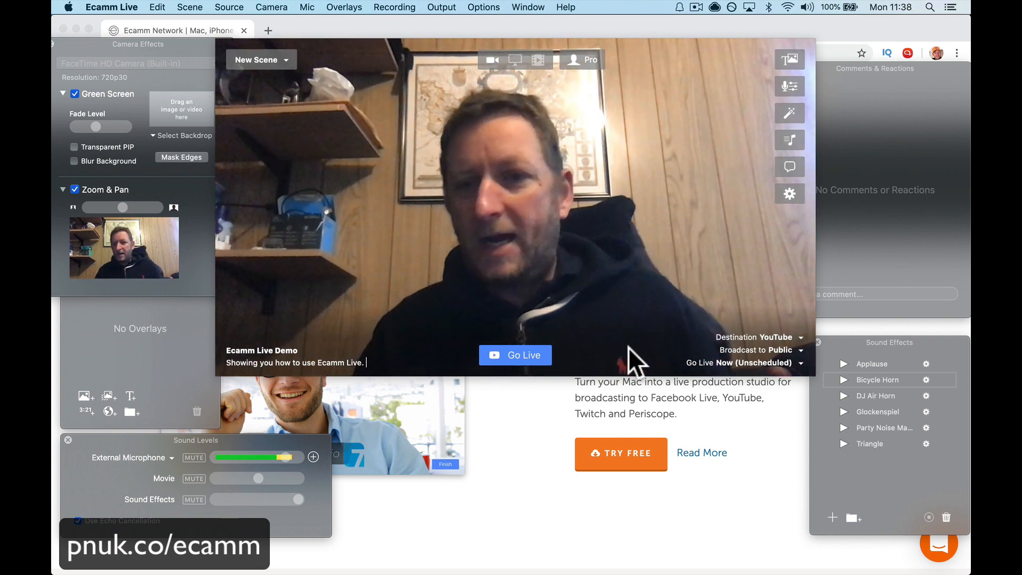
Step: Try a 12:00 start time for a new scheduled live on 20/04/2020, and cancel without scheduling it
{"action": "left_click", "coordinate": [756, 362]}
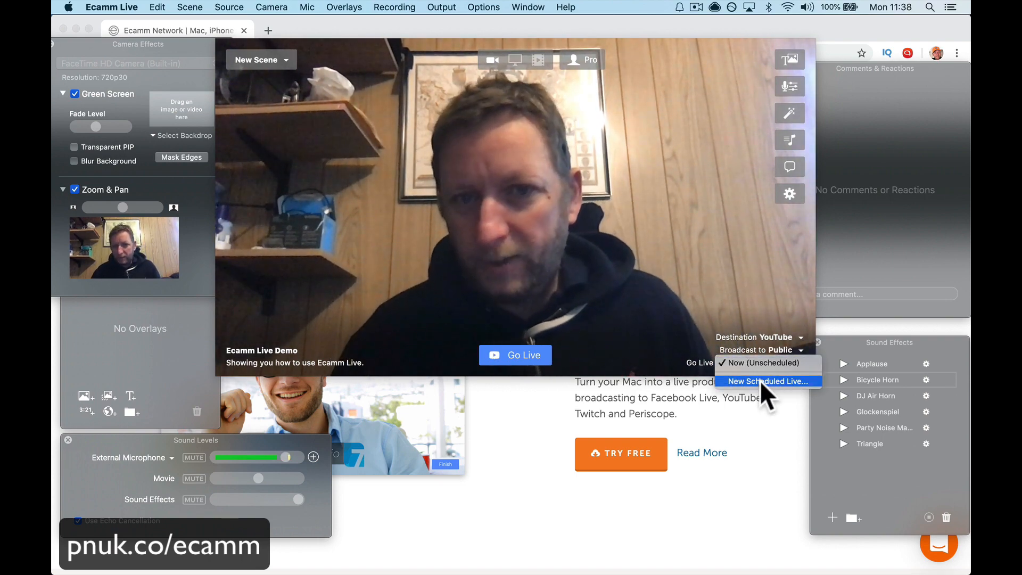
{"action": "left_click", "coordinate": [760, 381]}
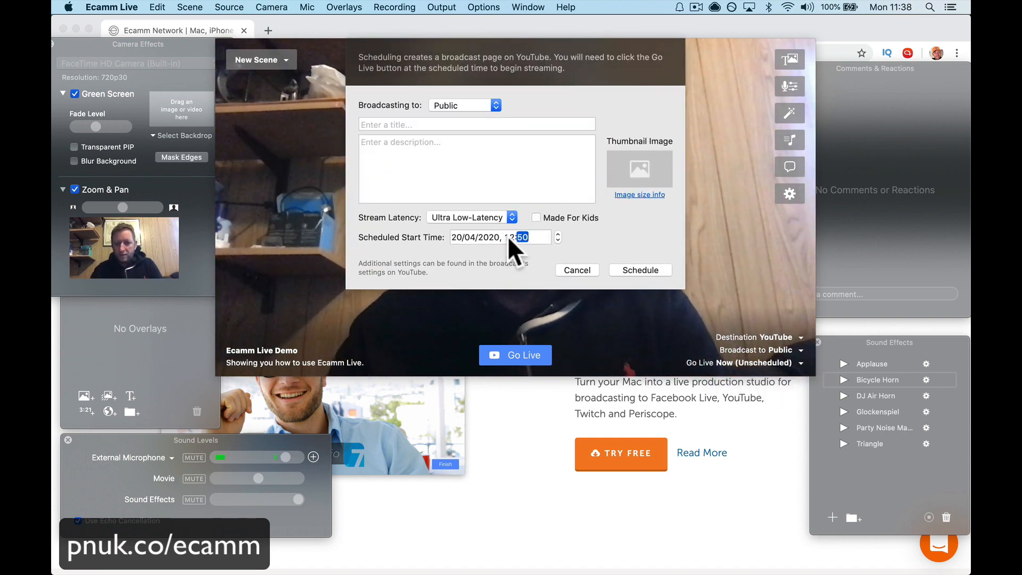
{"action": "type", "text": "00"}
{"action": "key", "text": "Tab"}
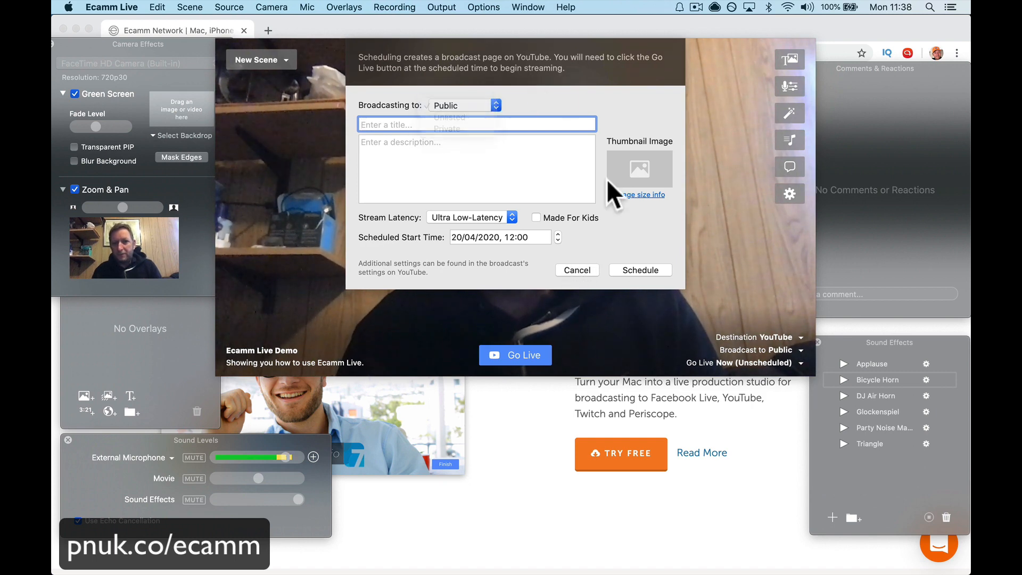
{"action": "left_click", "coordinate": [578, 270]}
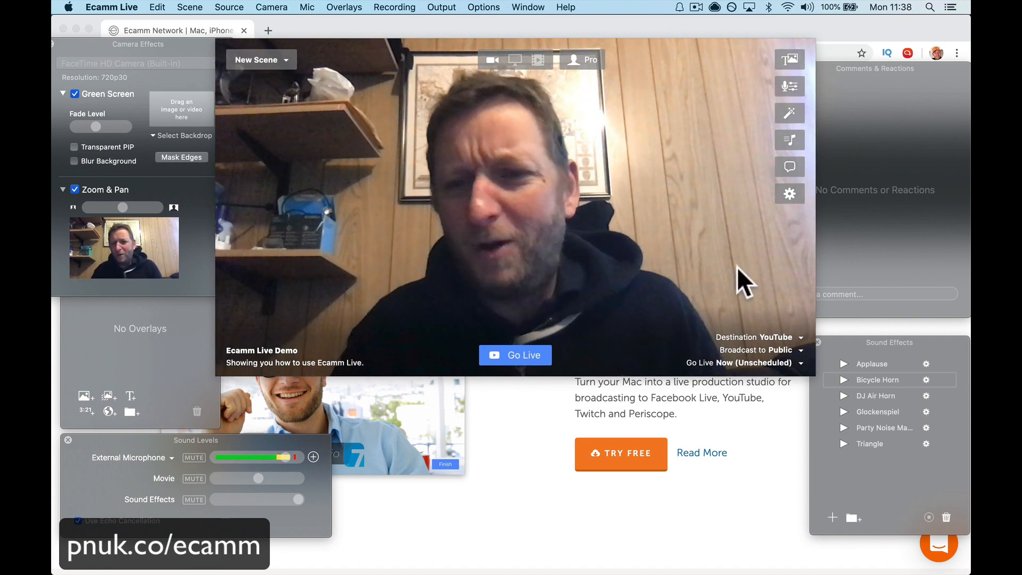
Step: Set the YouTube broadcast's privacy to Unlisted and go live immediately
{"action": "left_click", "coordinate": [801, 350]}
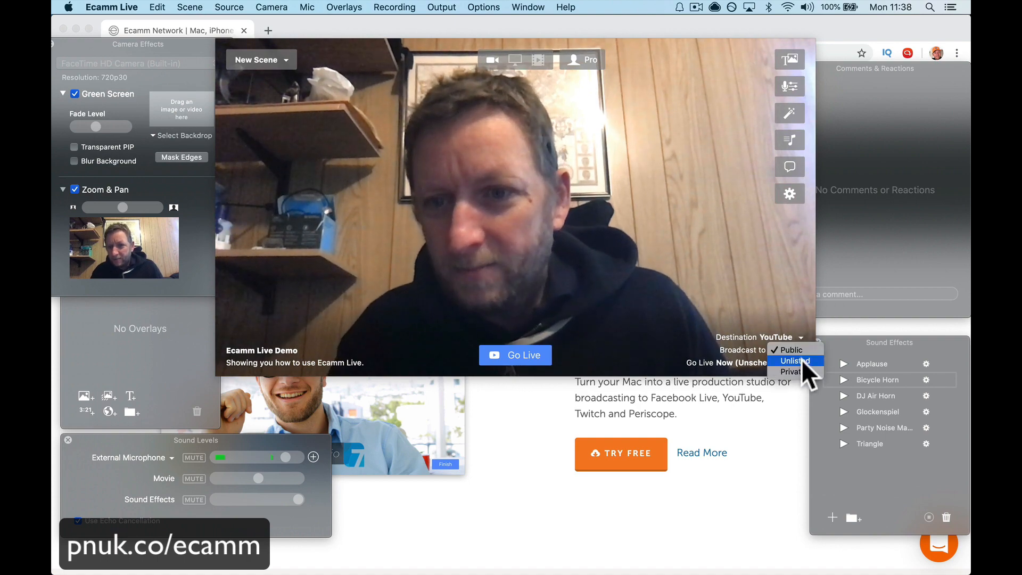
{"action": "left_click", "coordinate": [801, 359]}
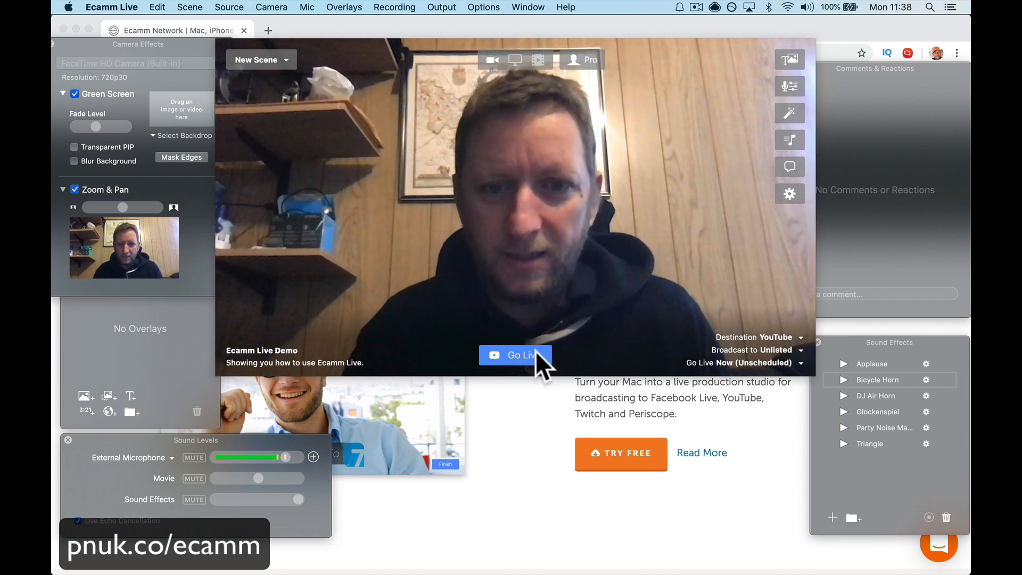
{"action": "left_click", "coordinate": [536, 353]}
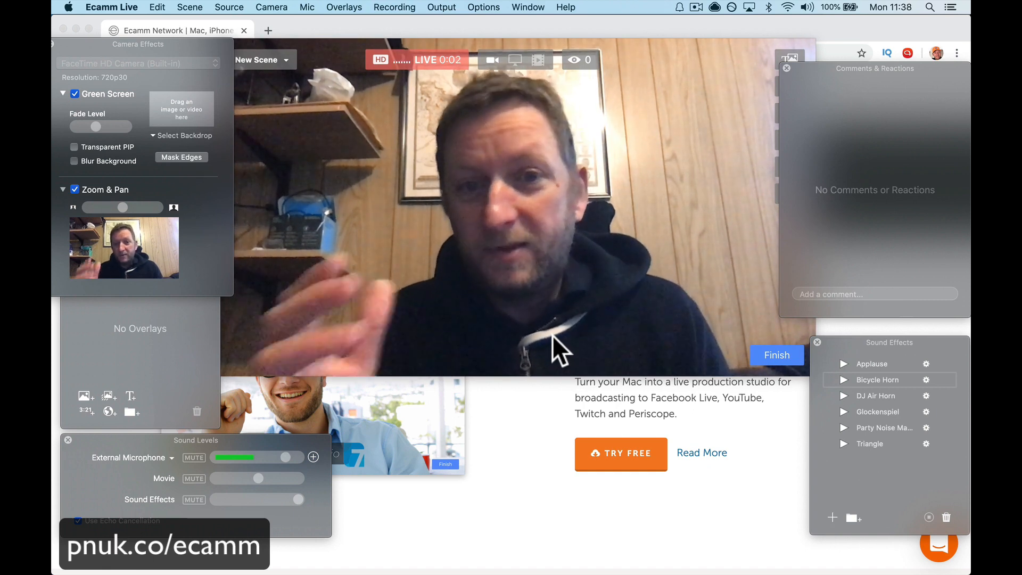
Step: Switch to Chrome and move the floating live preview slightly closer to the screen corner
{"action": "left_click", "coordinate": [505, 461]}
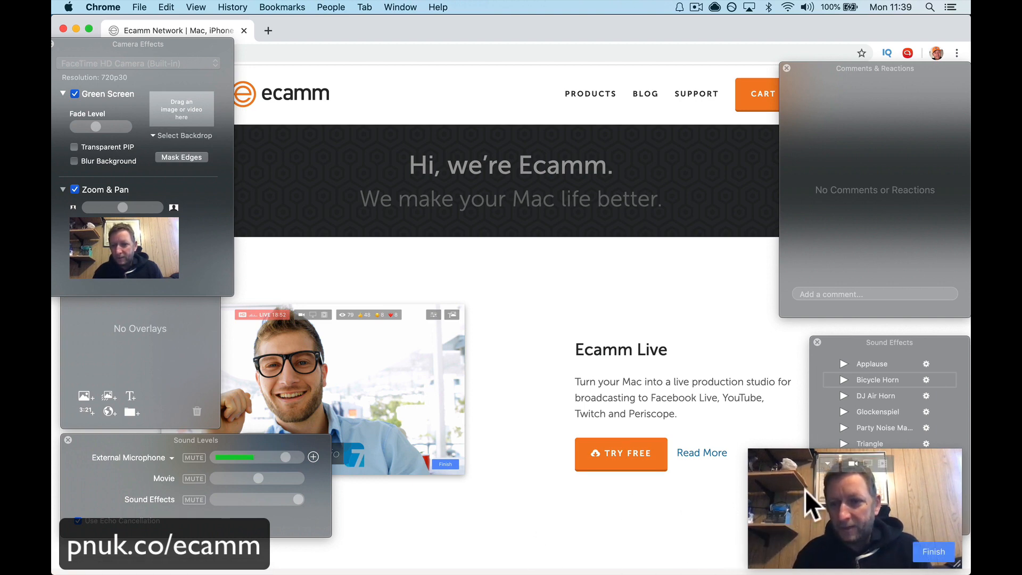
{"action": "mouse_move", "coordinate": [836, 498]}
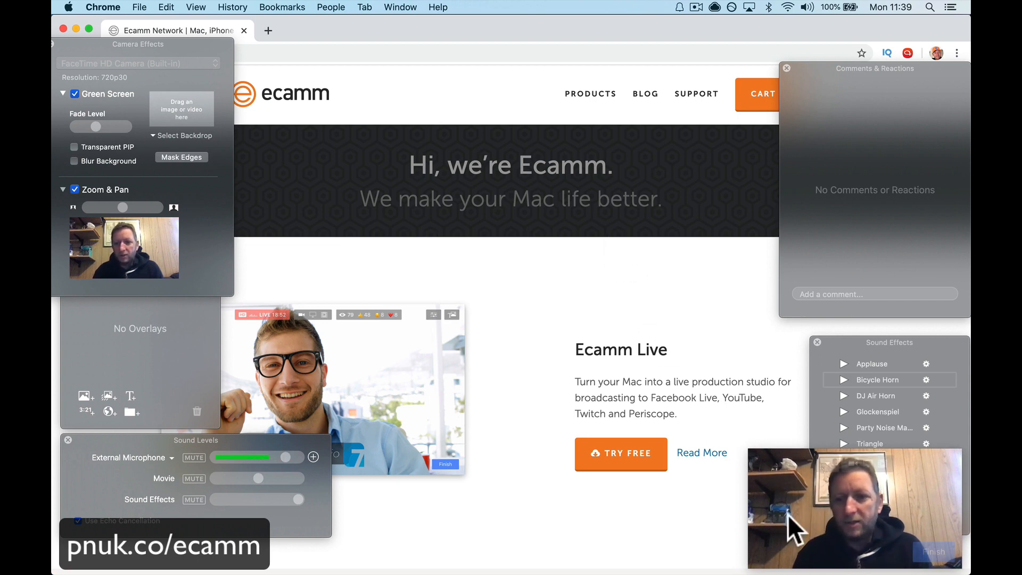
{"action": "mouse_move", "coordinate": [791, 532]}
{"action": "left_mouse_down"}
{"action": "mouse_move", "coordinate": [274, 541]}
{"action": "mouse_move", "coordinate": [88, 398]}
{"action": "mouse_move", "coordinate": [352, 508]}
{"action": "mouse_move", "coordinate": [920, 529]}
{"action": "mouse_move", "coordinate": [833, 548]}
{"action": "mouse_move", "coordinate": [809, 539]}
{"action": "left_mouse_up"}
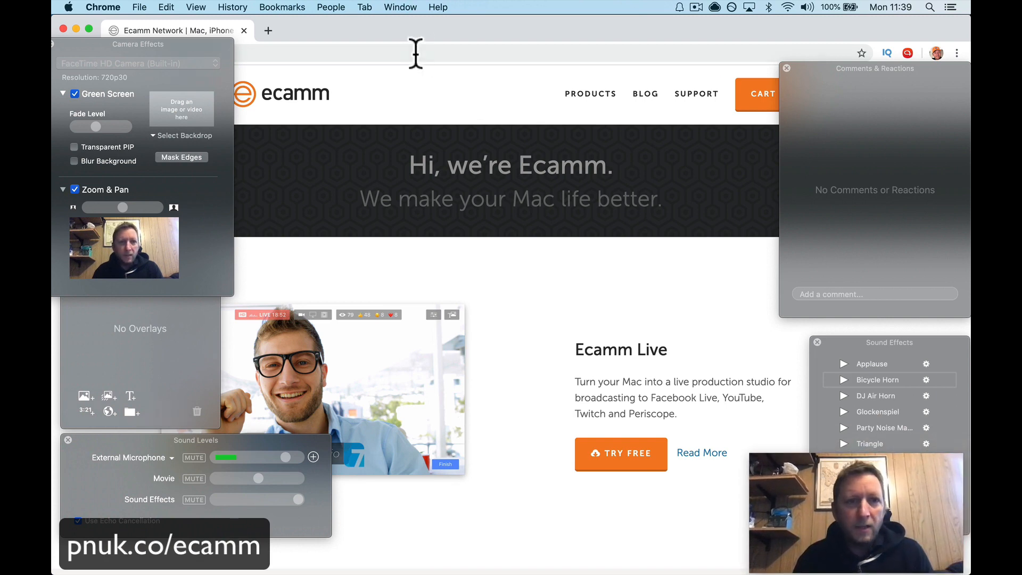
Step: Open the YouTube home page in the current browser tab
{"action": "left_click", "coordinate": [411, 51]}
{"action": "type", "text": "y"}
{"action": "key", "text": "Return"}
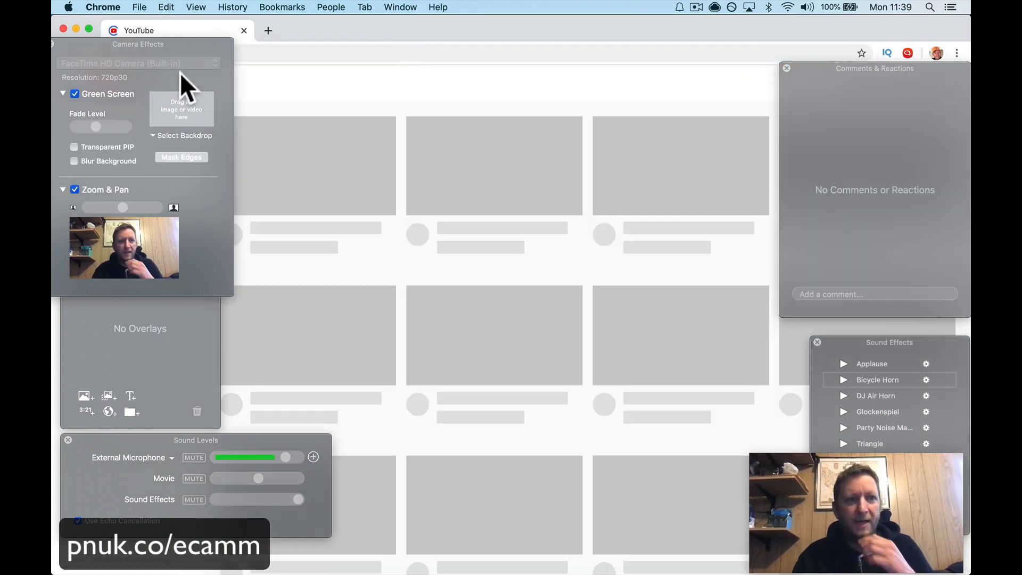
Step: Close the Camera Effects, Overlays, Sound Levels, Comments & Reactions and Sound Effects windows covering the YouTube page
{"action": "left_click_drag", "start_coordinate": [133, 43], "coordinate": [193, 83]}
{"action": "left_click", "coordinate": [111, 83]}
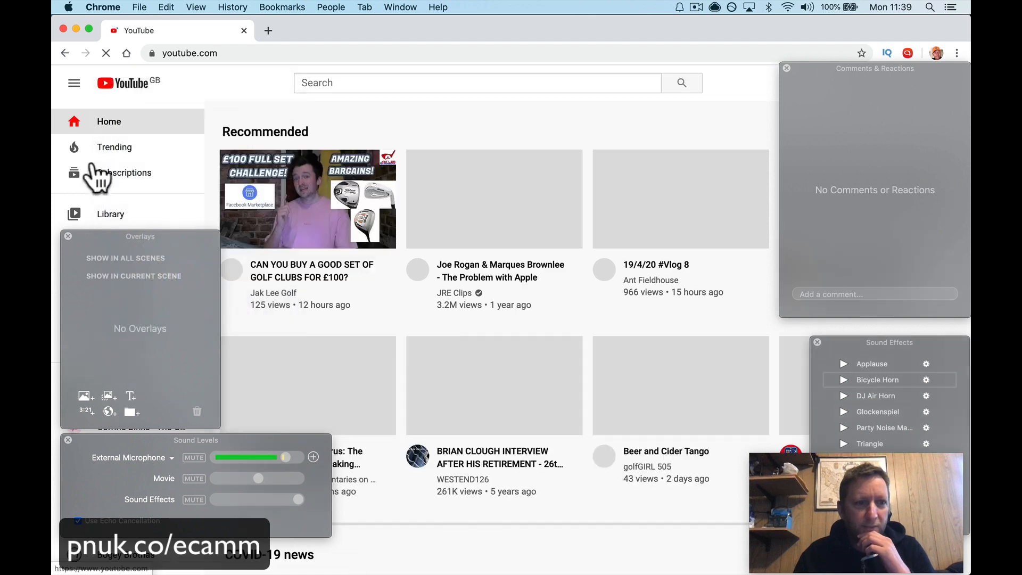
{"action": "left_click", "coordinate": [67, 236]}
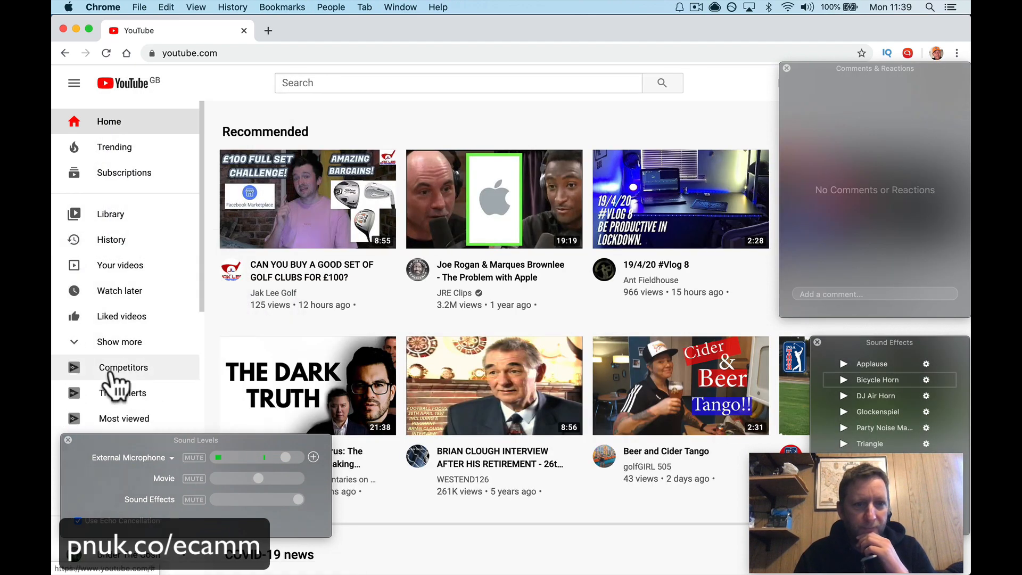
{"action": "left_click", "coordinate": [68, 440]}
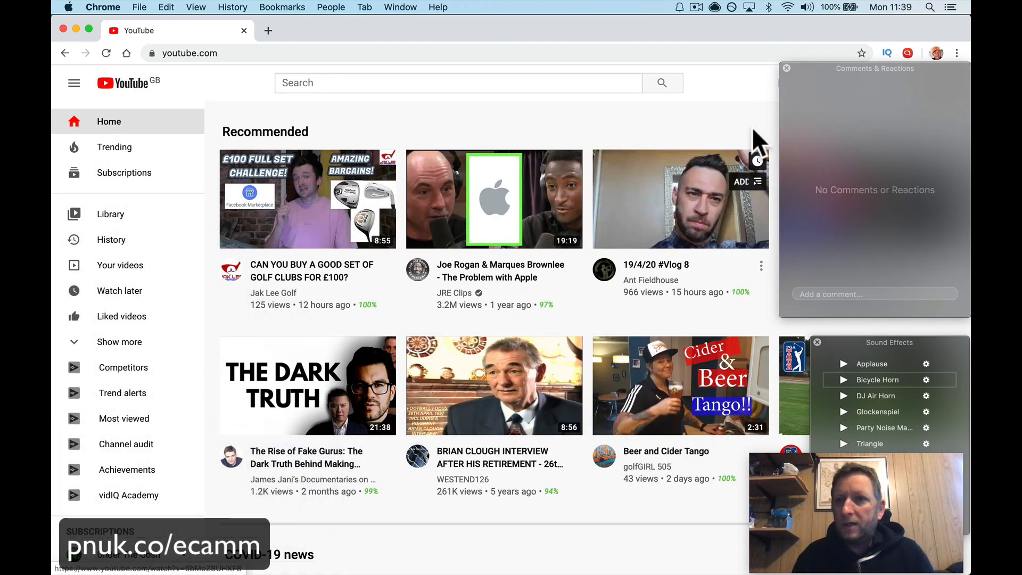
{"action": "left_click", "coordinate": [786, 68]}
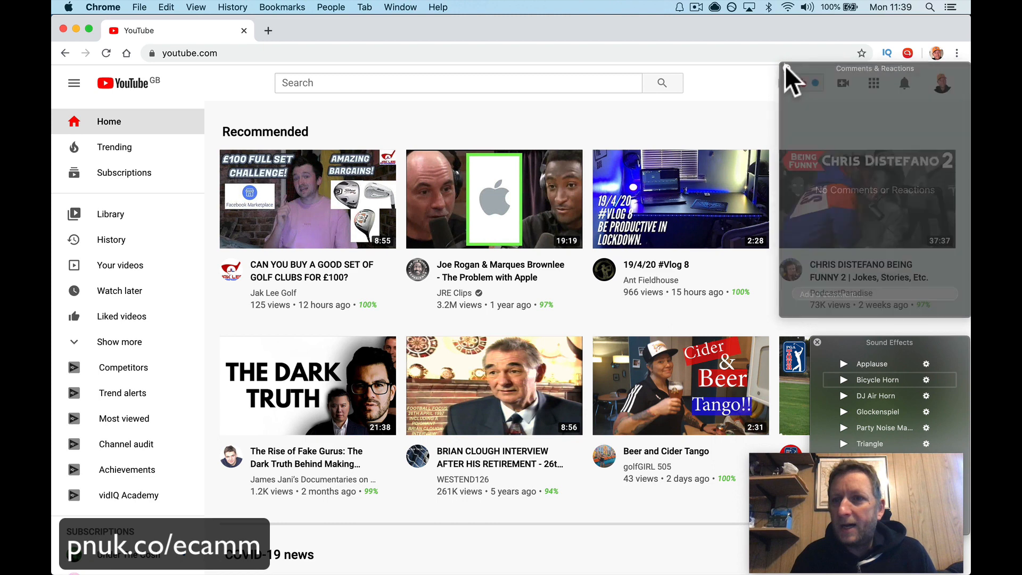
{"action": "left_click", "coordinate": [818, 343]}
Step: Switch the YouTube account to the presenter's Lessons channel
{"action": "left_click", "coordinate": [942, 84]}
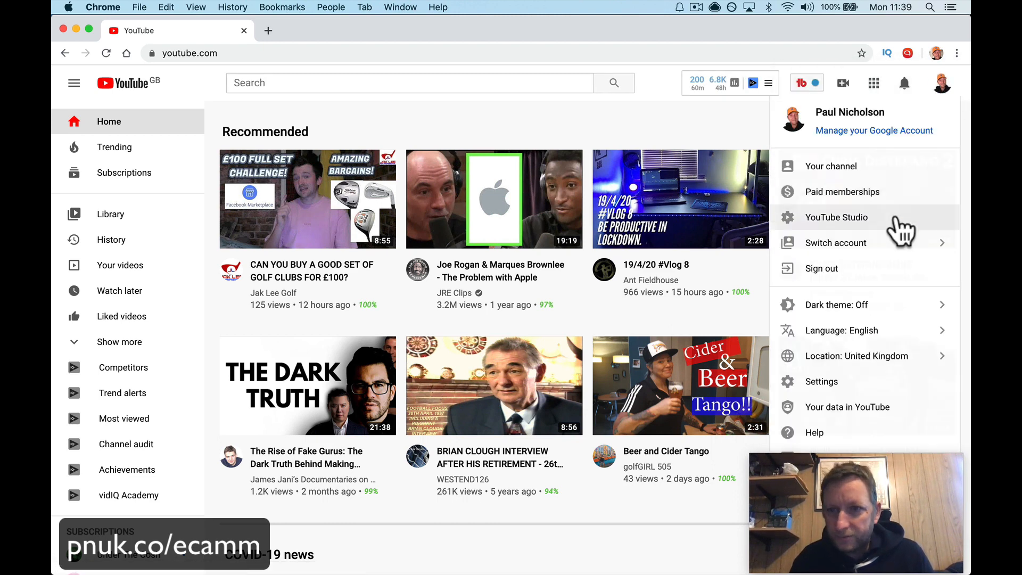
{"action": "left_click", "coordinate": [811, 254]}
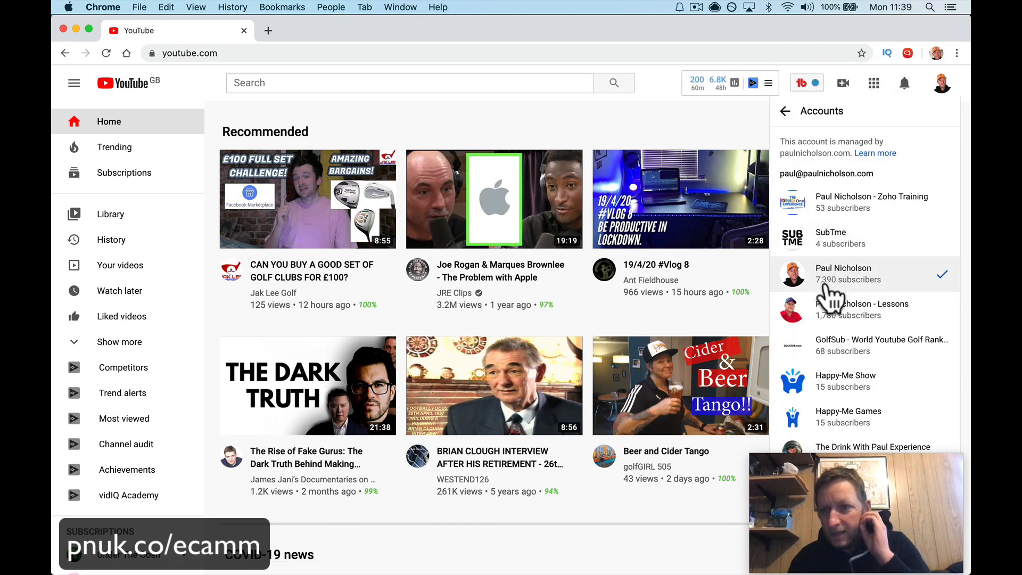
{"action": "left_click", "coordinate": [835, 311]}
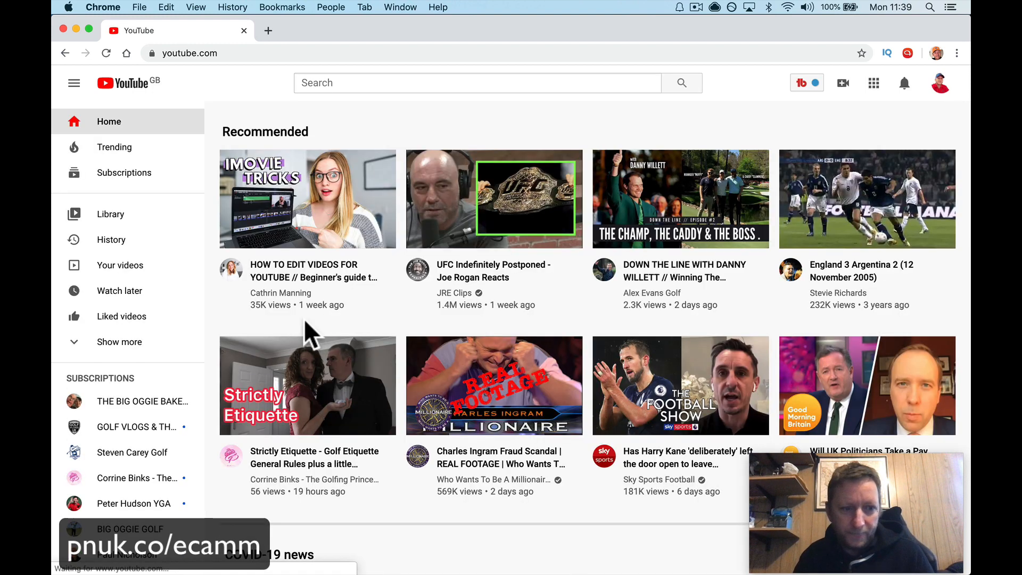
Step: Open the presenter's main channel from the subscriptions and check its uploaded videos for the unlisted live stream
{"action": "scroll", "coordinate": [173, 448], "scroll_direction": "down", "scroll_amount": 5}
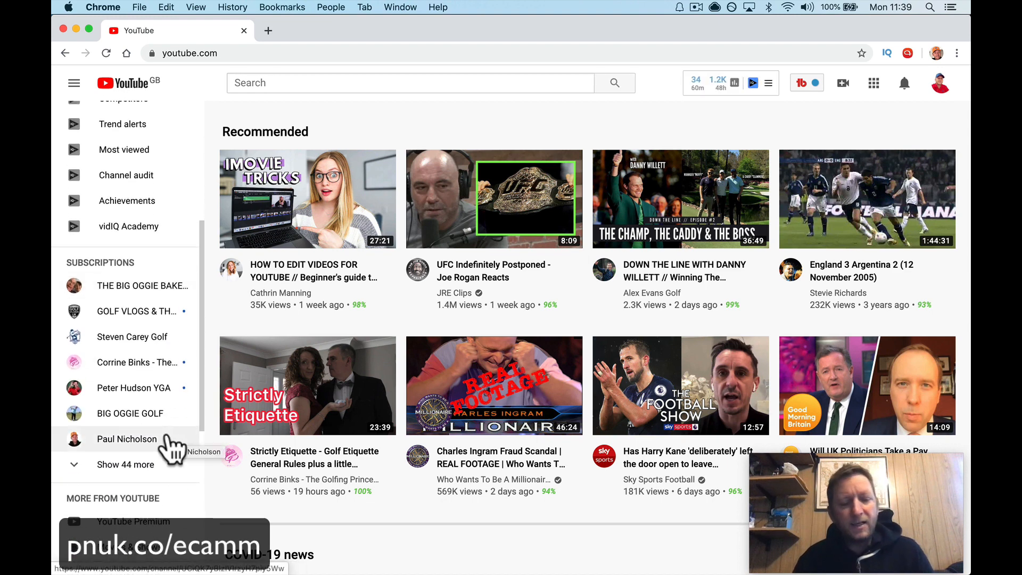
{"action": "left_click", "coordinate": [172, 446]}
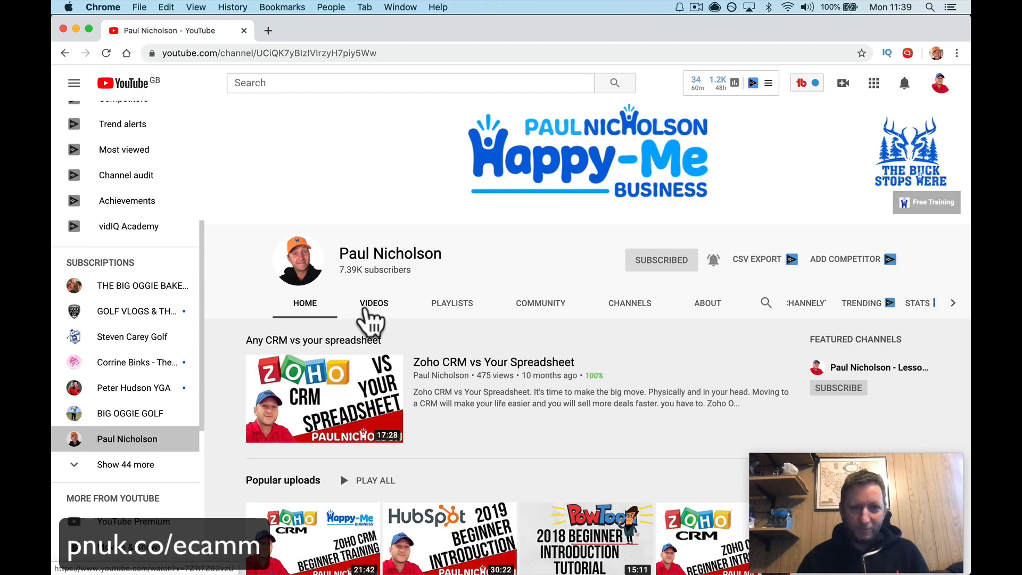
{"action": "left_click", "coordinate": [375, 309]}
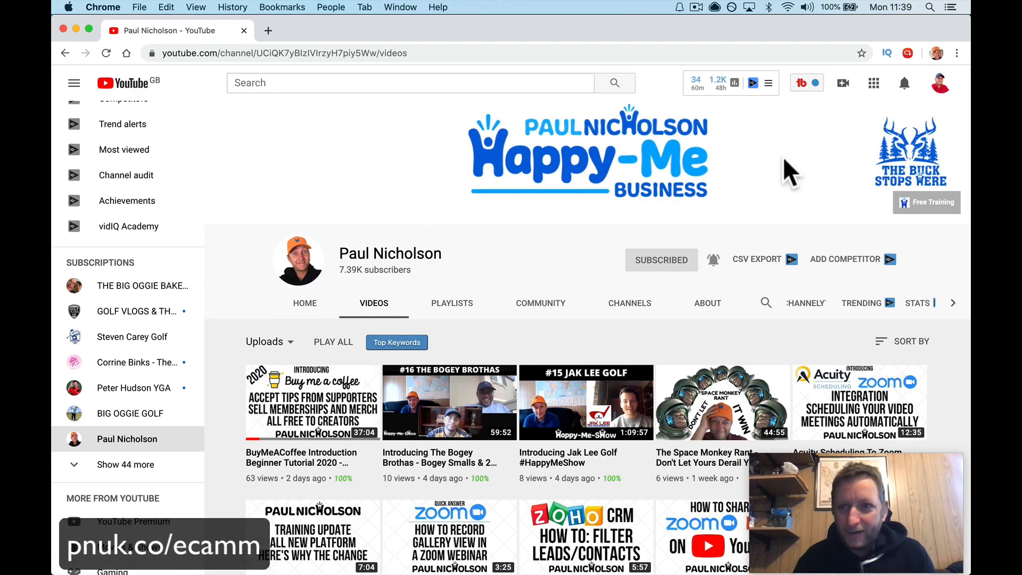
Step: Switch to the presenter's main channel account and copy the link address of the Ecamm Live Demo stream
{"action": "left_click", "coordinate": [940, 84]}
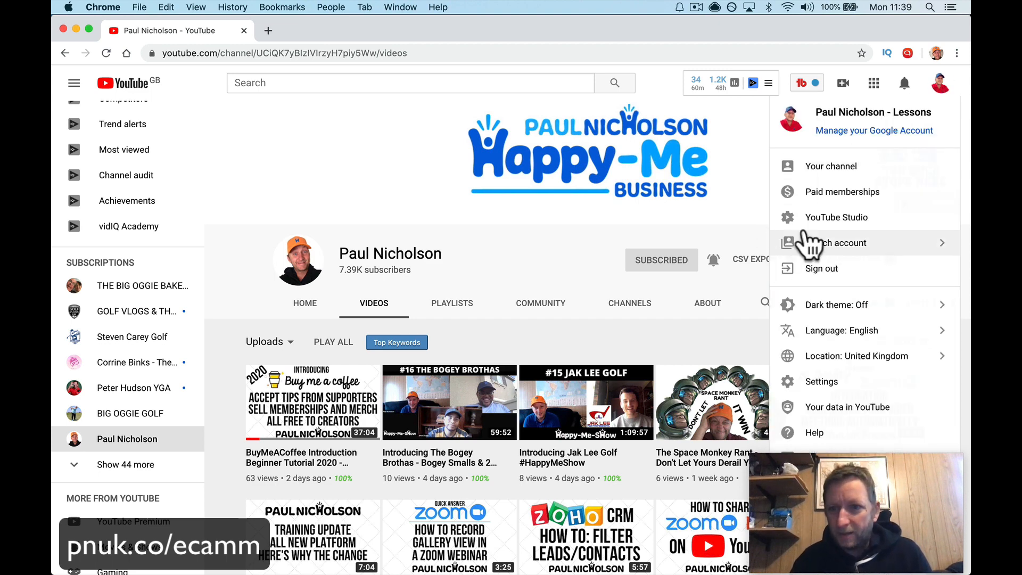
{"action": "left_click", "coordinate": [798, 243]}
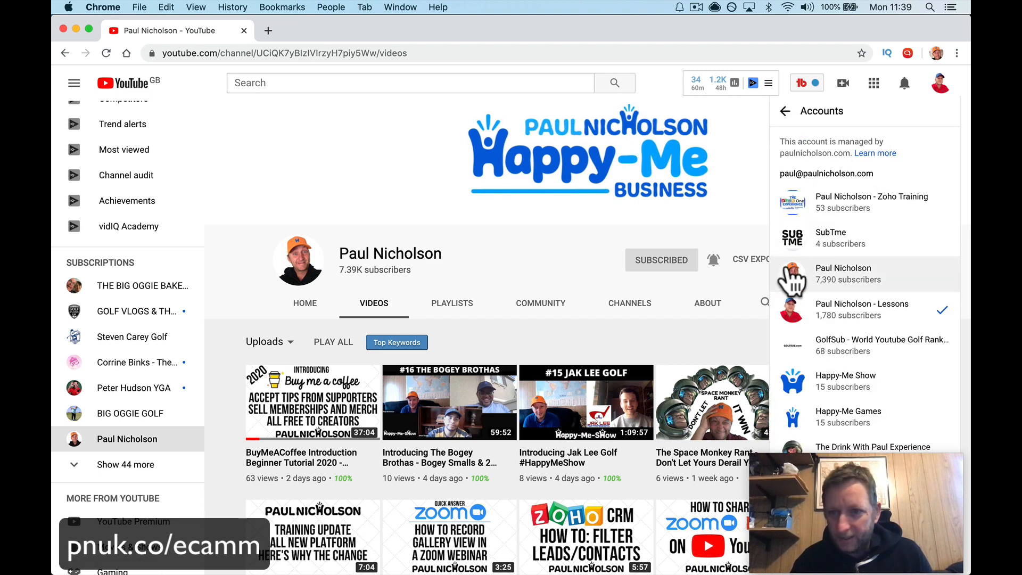
{"action": "left_click", "coordinate": [793, 283]}
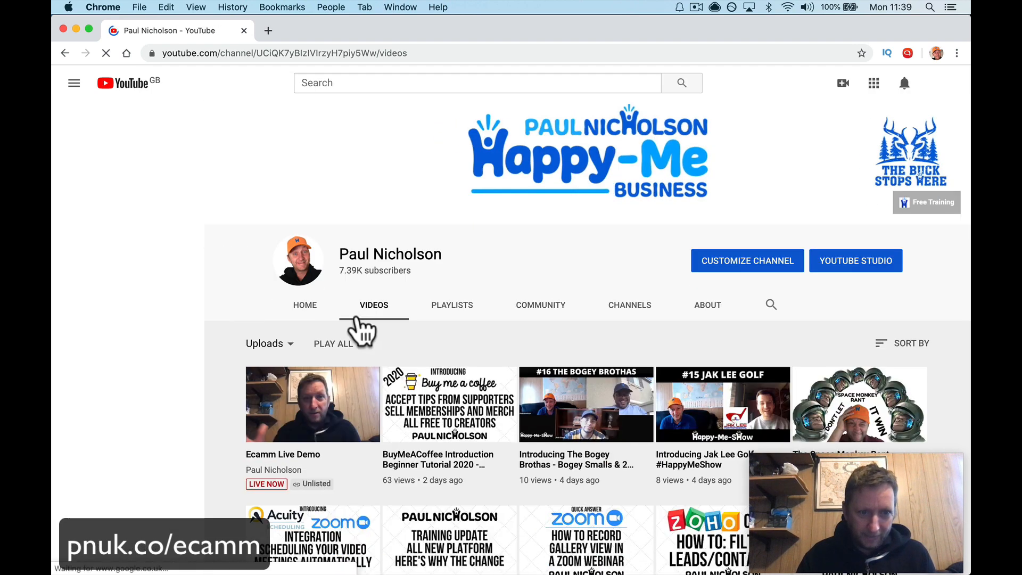
{"action": "right_click", "coordinate": [324, 408]}
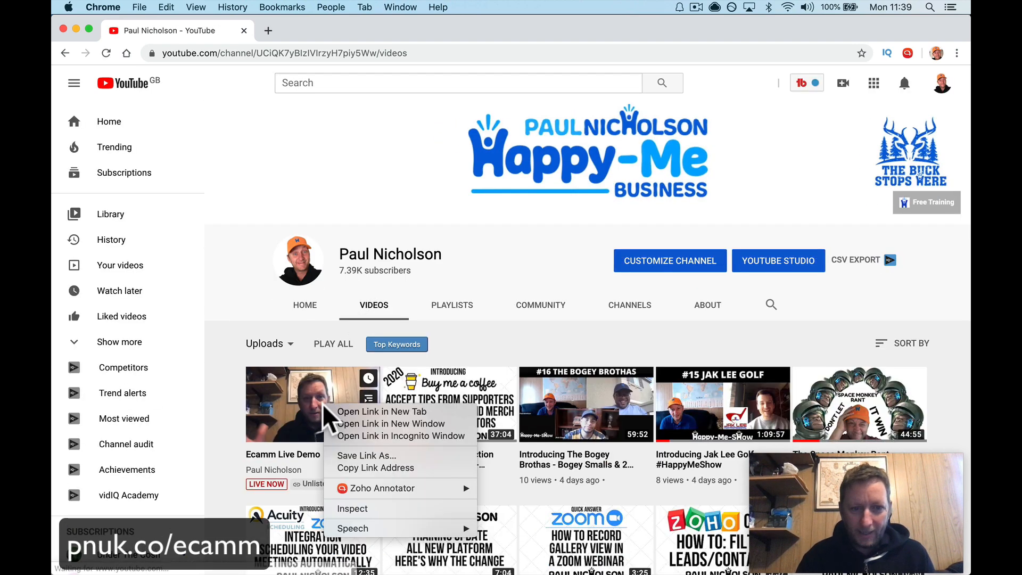
{"action": "left_click", "coordinate": [345, 468]}
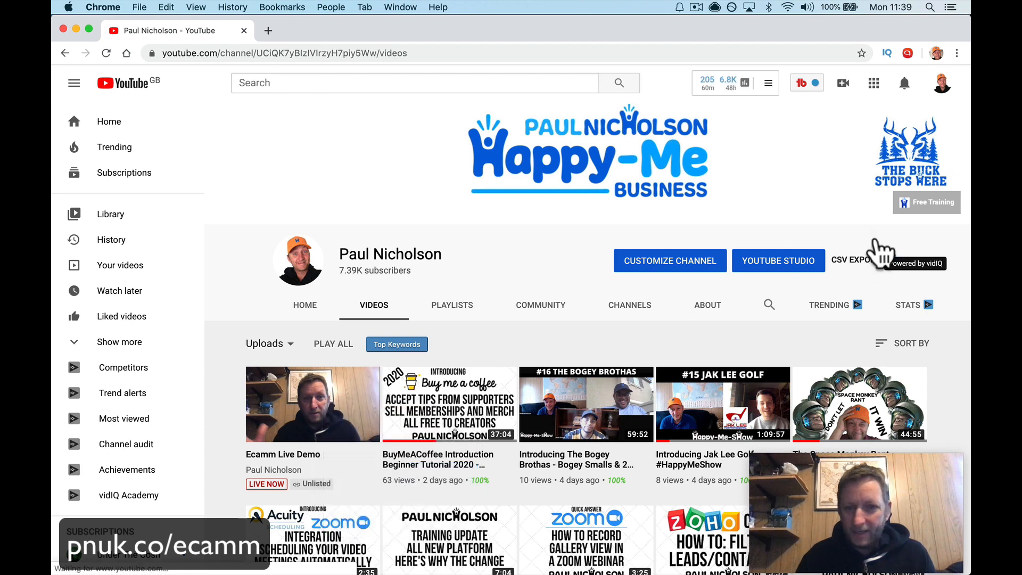
Step: Switch back to the presenter's Lessons channel account to view the stream as another user
{"action": "left_click", "coordinate": [941, 84]}
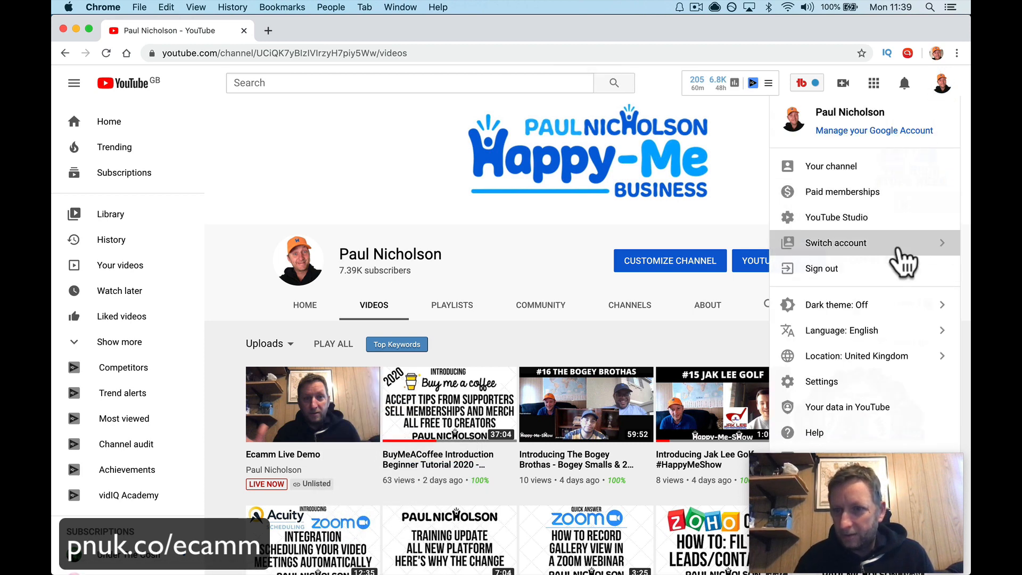
{"action": "left_click", "coordinate": [833, 260]}
{"action": "left_click", "coordinate": [817, 318]}
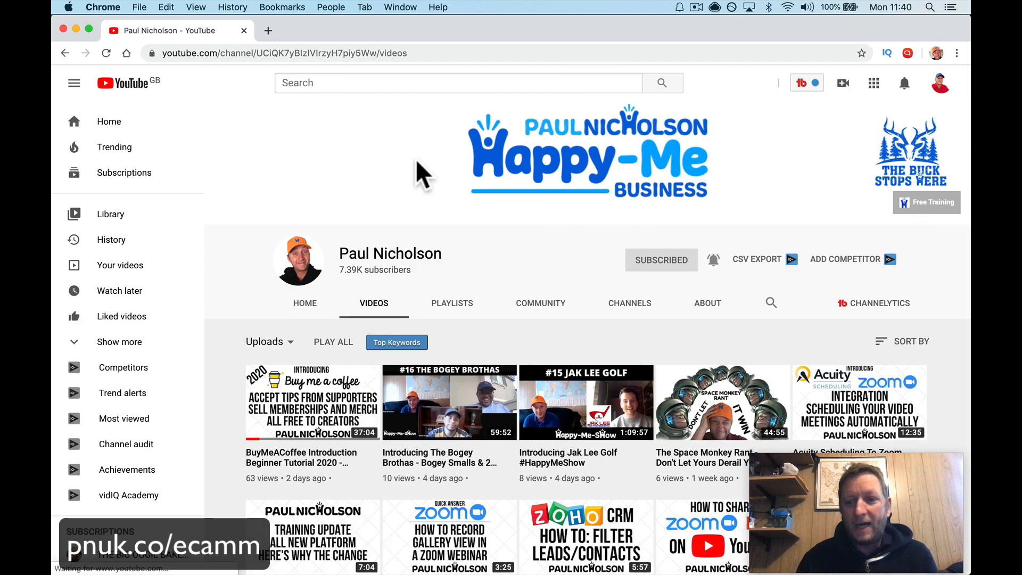
Step: Open the Ecamm Live Demo stream from the copied link address and mute its playback
{"action": "left_click", "coordinate": [428, 53]}
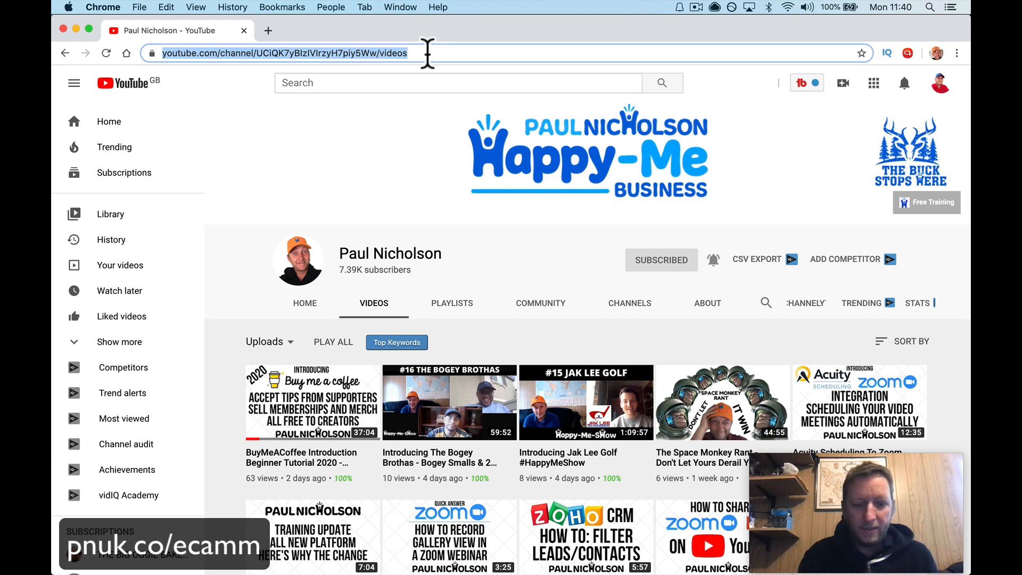
{"action": "key", "text": "super+v"}
{"action": "key", "text": "Return"}
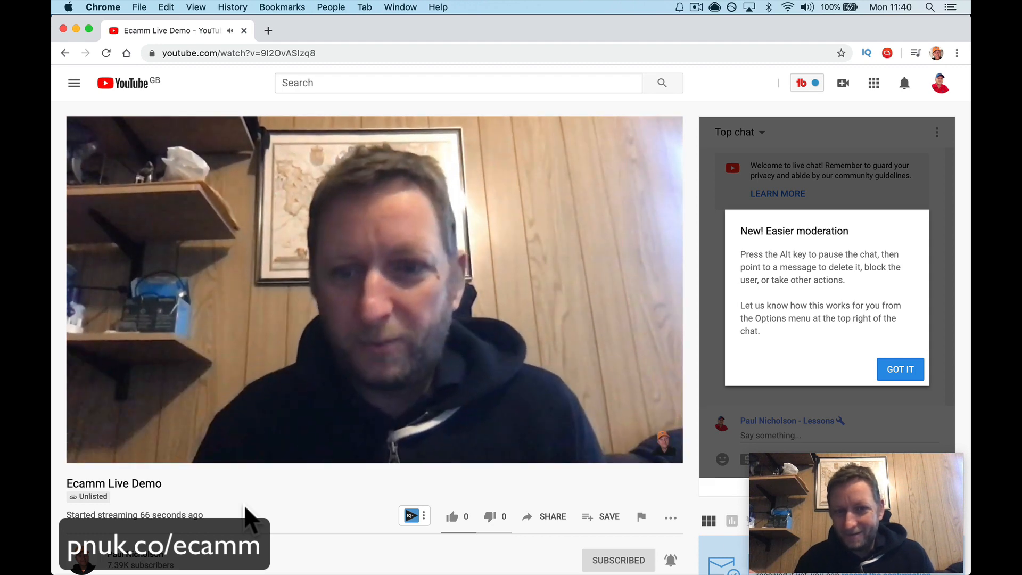
{"action": "left_click", "coordinate": [137, 452]}
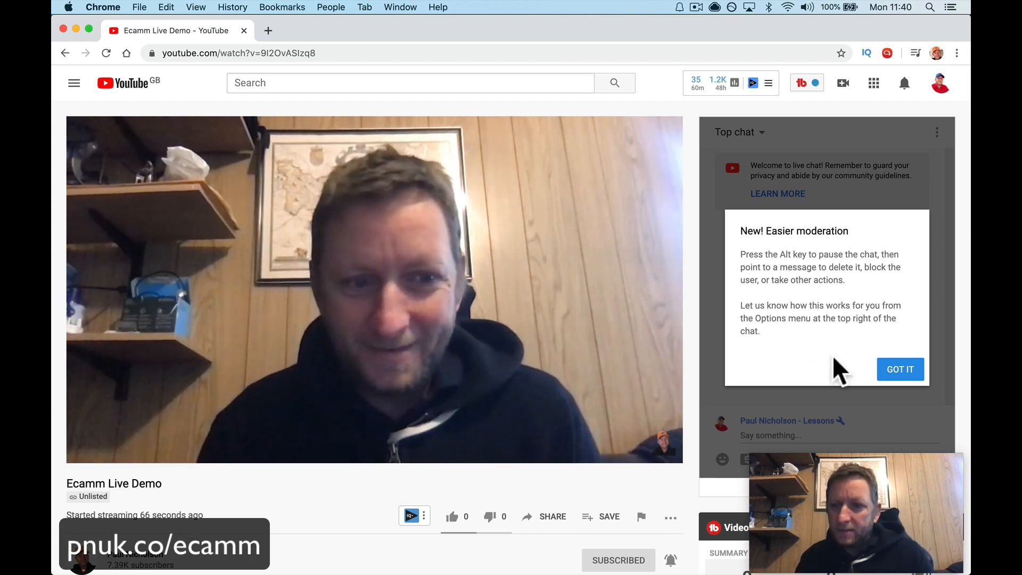
Step: Dismiss the moderation notice covering the stream's live chat
{"action": "left_click", "coordinate": [898, 372]}
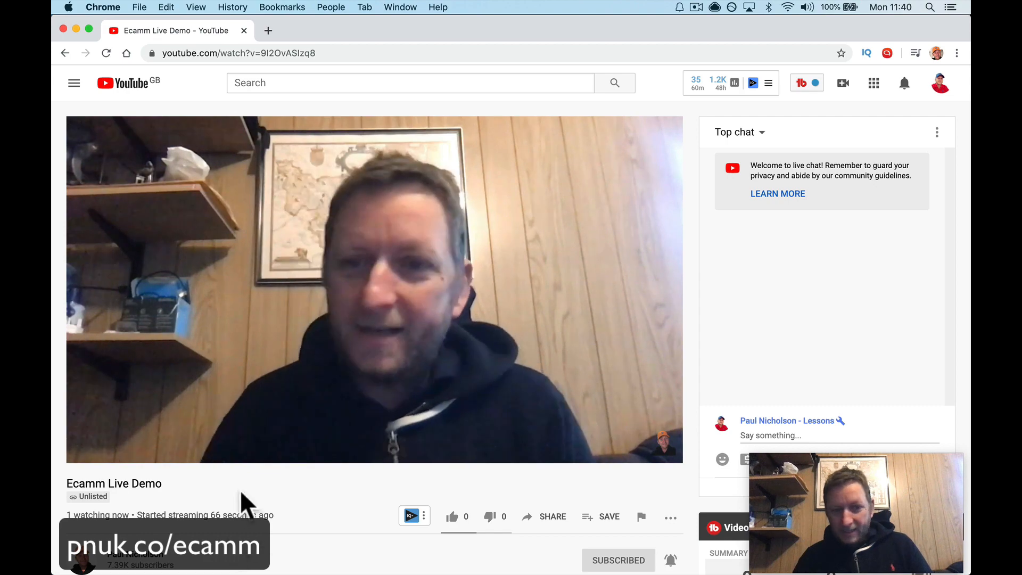
{"action": "scroll", "coordinate": [227, 515], "scroll_direction": "down", "scroll_amount": 5}
{"action": "scroll", "coordinate": [229, 434], "scroll_direction": "up", "scroll_amount": 5}
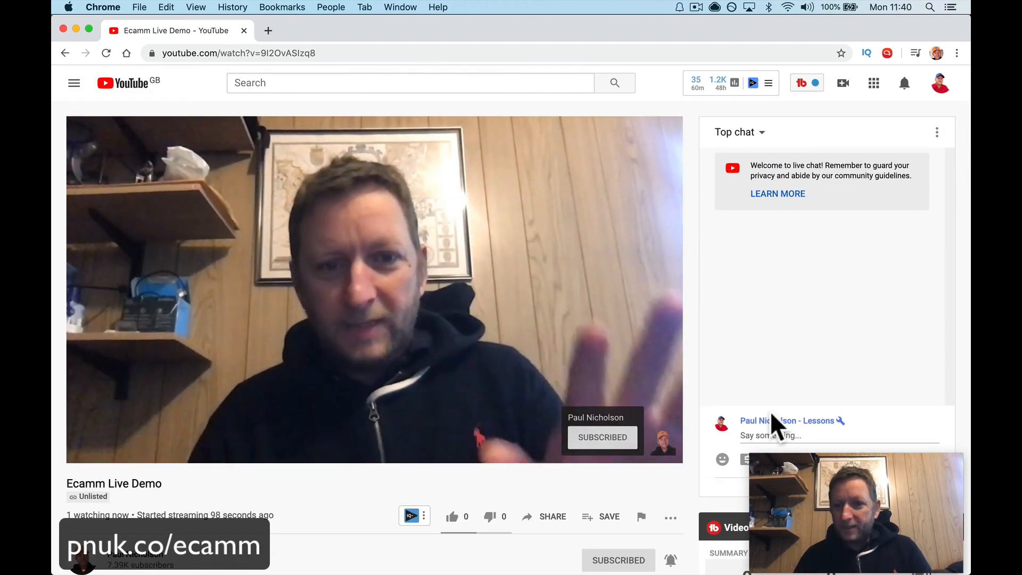
Step: Switch to Ecamm Live and open its Comments & Reactions window, closing any extra browser tab that opens
{"action": "left_click", "coordinate": [760, 439]}
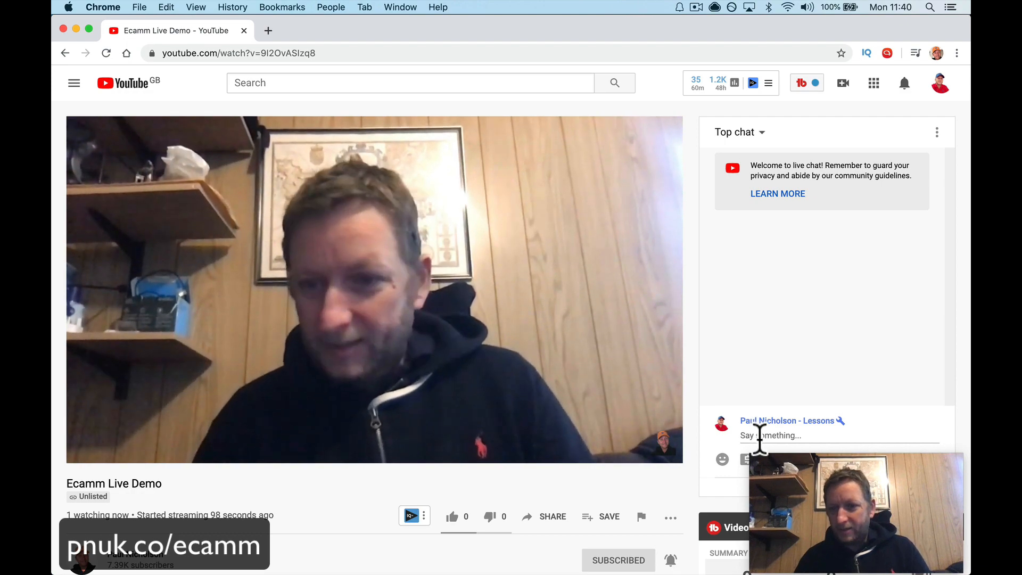
{"action": "left_click", "coordinate": [792, 497]}
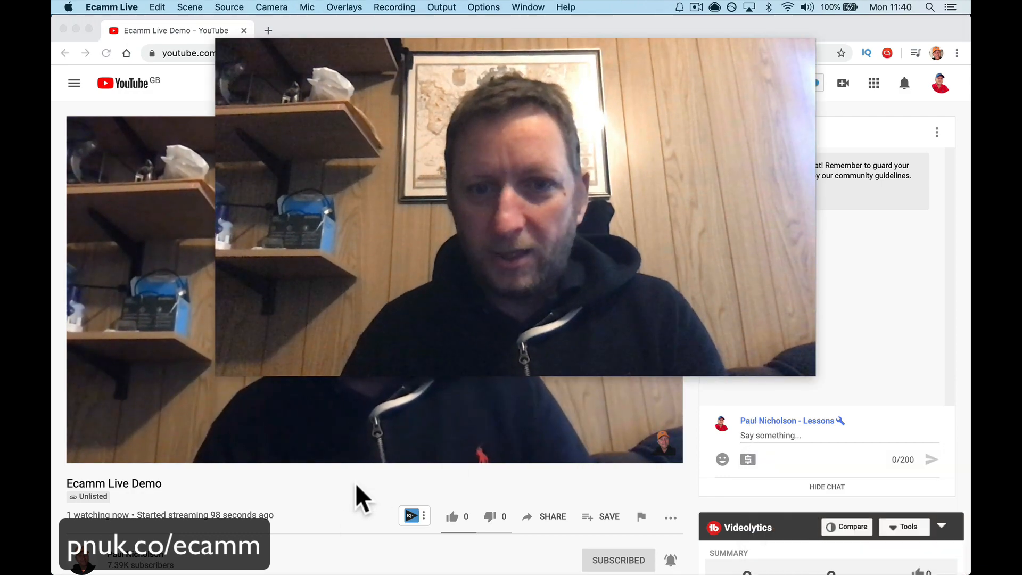
{"action": "mouse_move", "coordinate": [802, 77]}
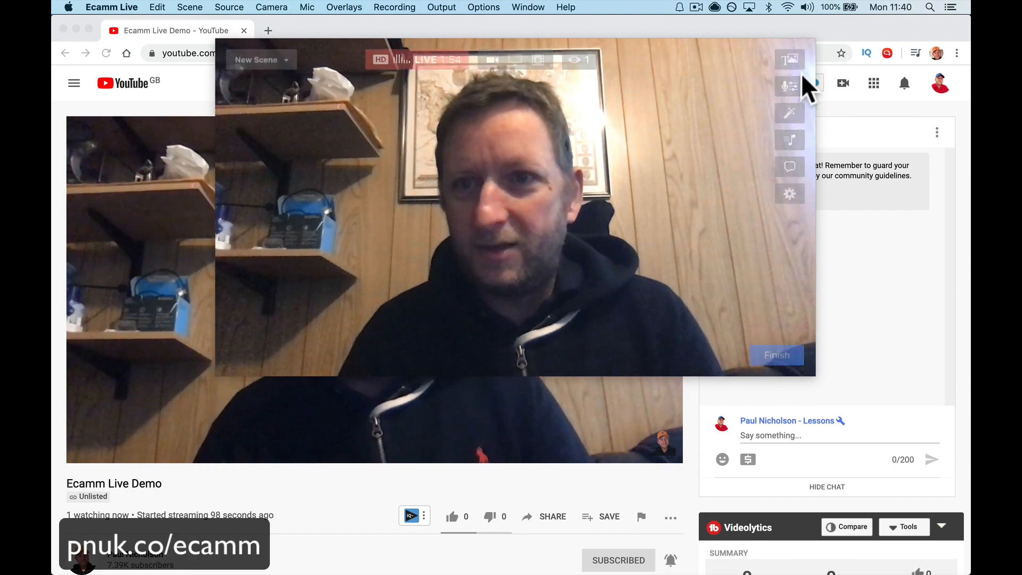
{"action": "left_click", "coordinate": [790, 168]}
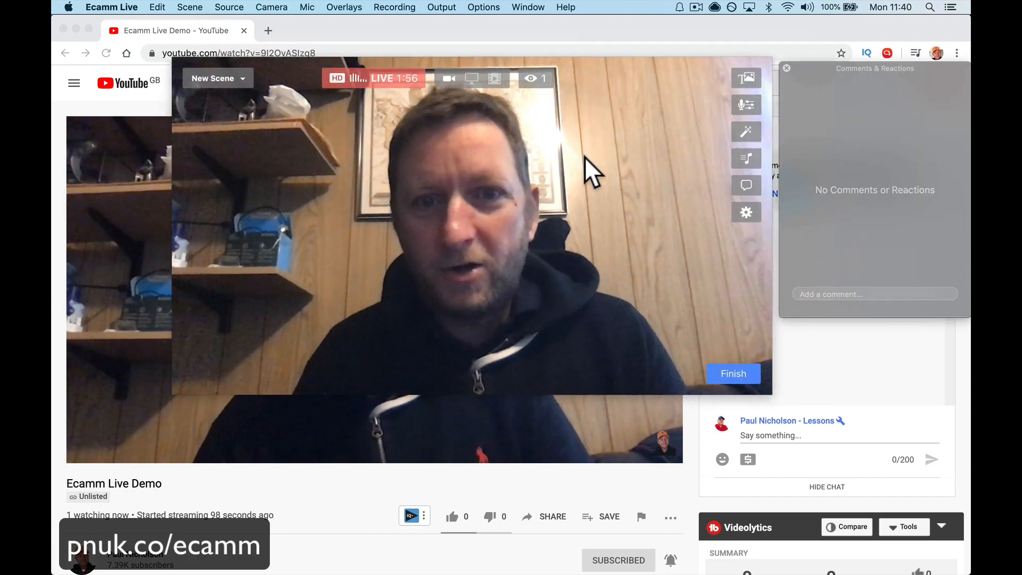
{"action": "left_click", "coordinate": [519, 92]}
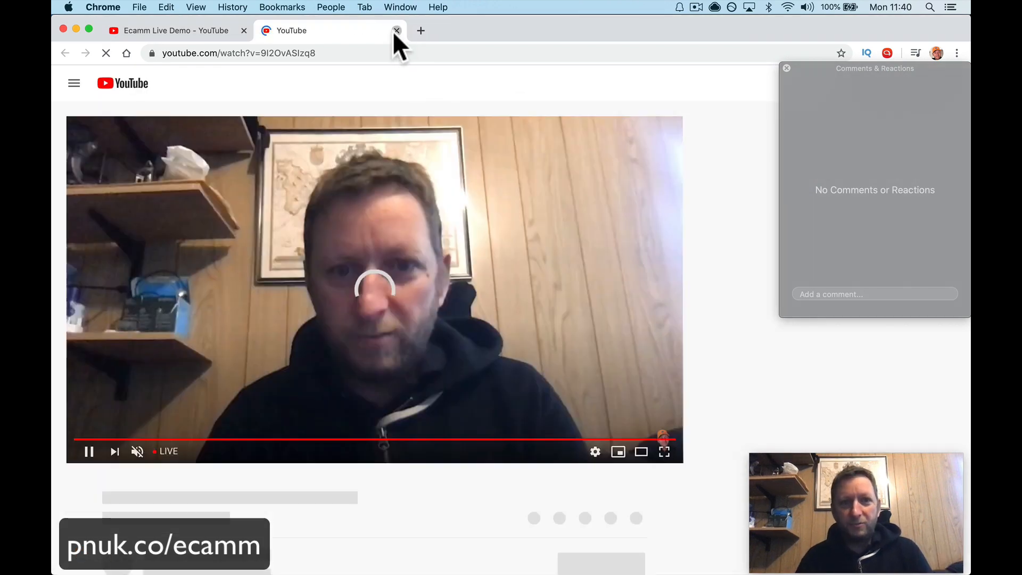
{"action": "left_click", "coordinate": [395, 30]}
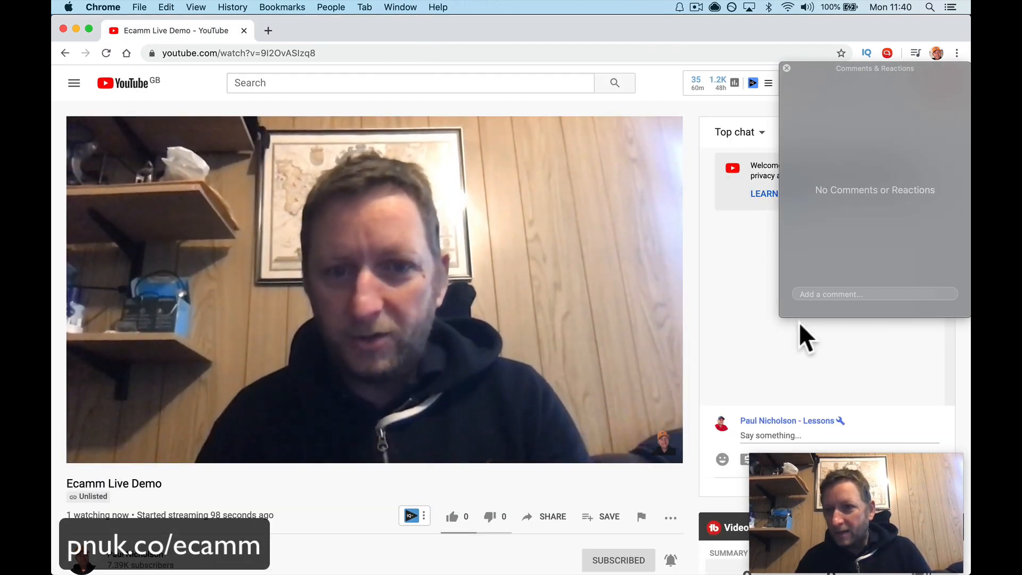
Step: Post the message "How how do you put sound effects." in the YouTube stream's live chat
{"action": "left_click", "coordinate": [746, 434]}
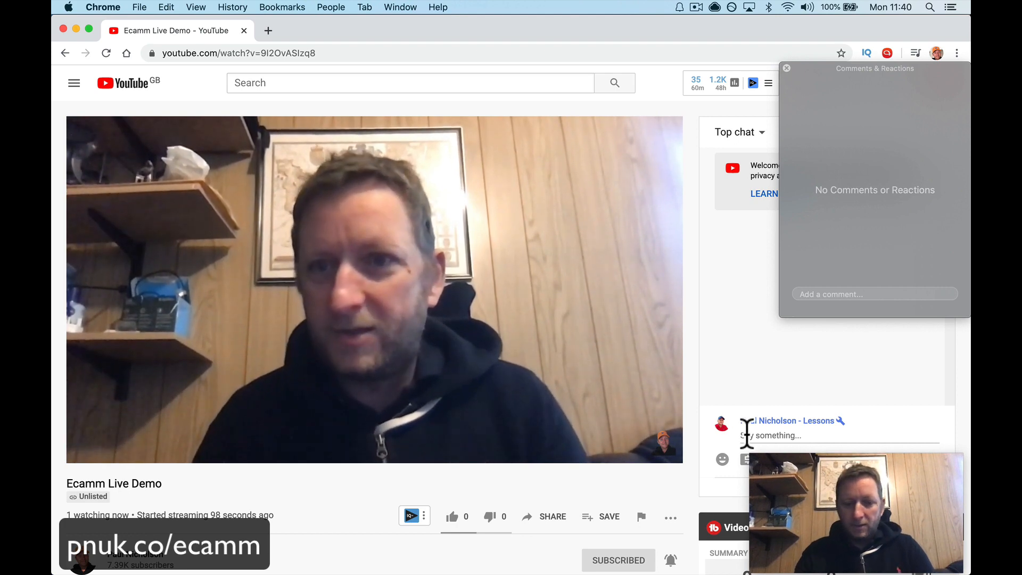
{"action": "type", "text": "hey"}
{"action": "key", "text": "Return"}
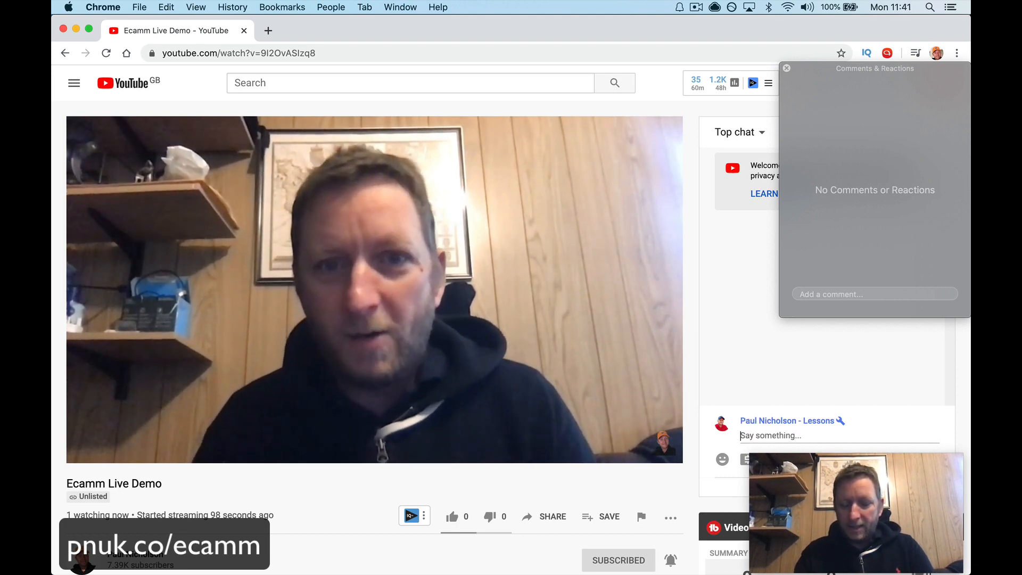
{"action": "type", "text": "How ho"}
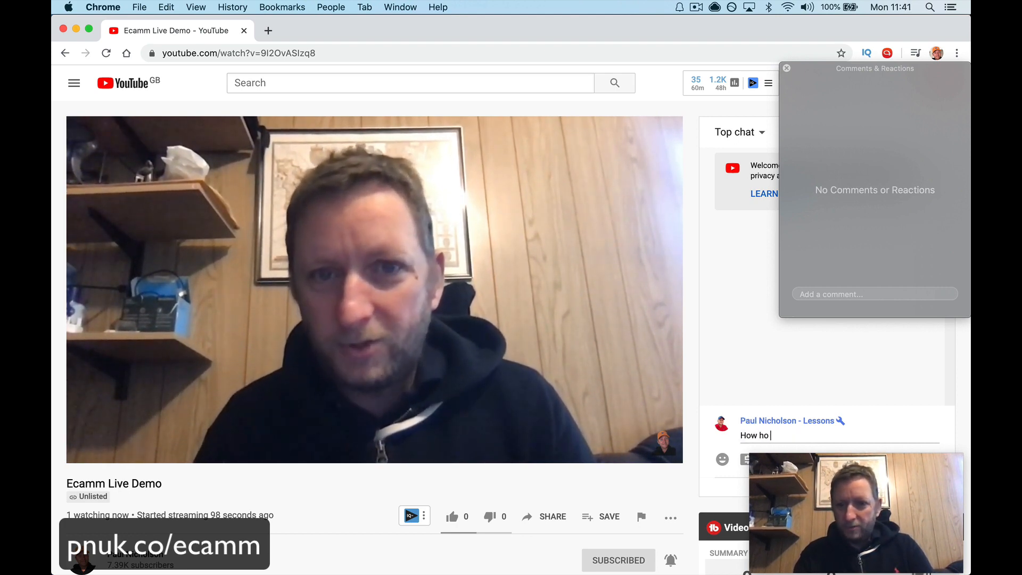
{"action": "type", "text": "w do yo"}
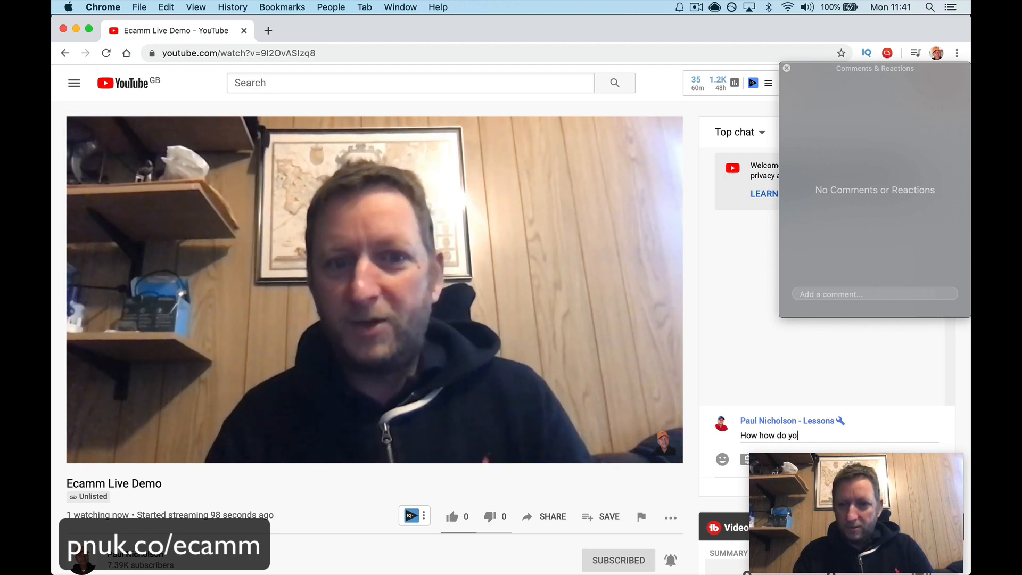
{"action": "type", "text": "u put"}
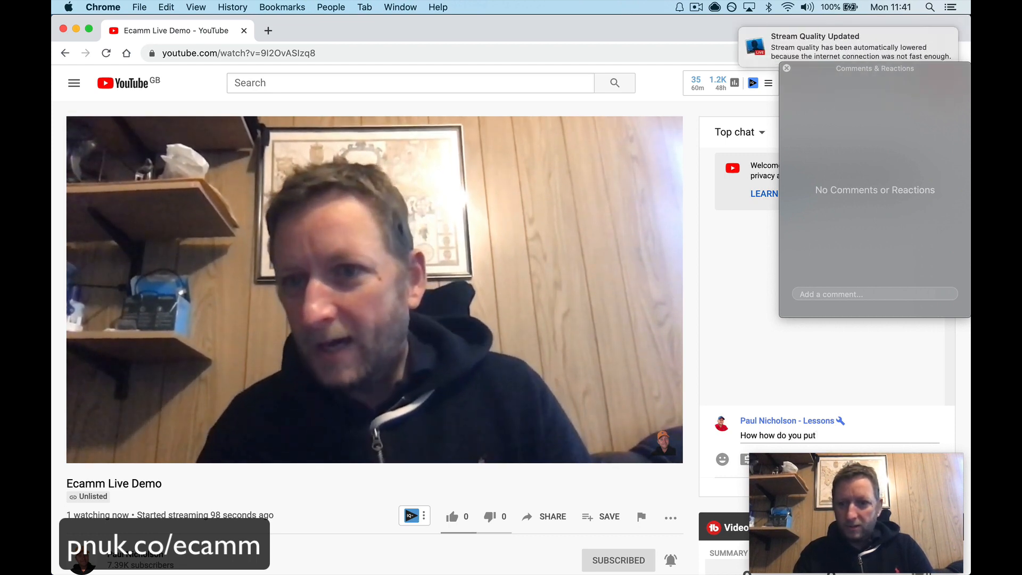
{"action": "type", "text": " sound"}
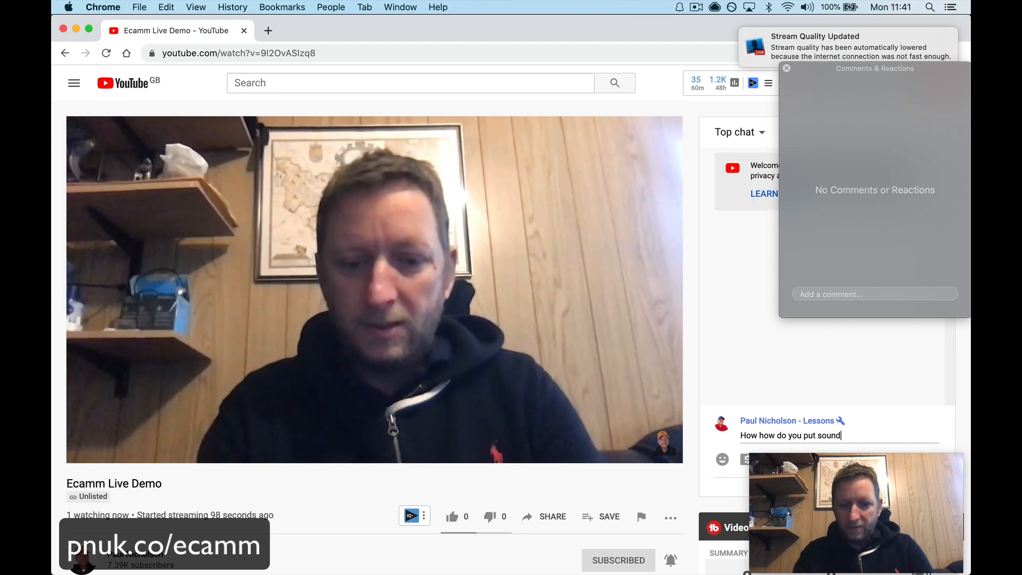
{"action": "type", "text": " effects"}
{"action": "key", "text": "Return"}
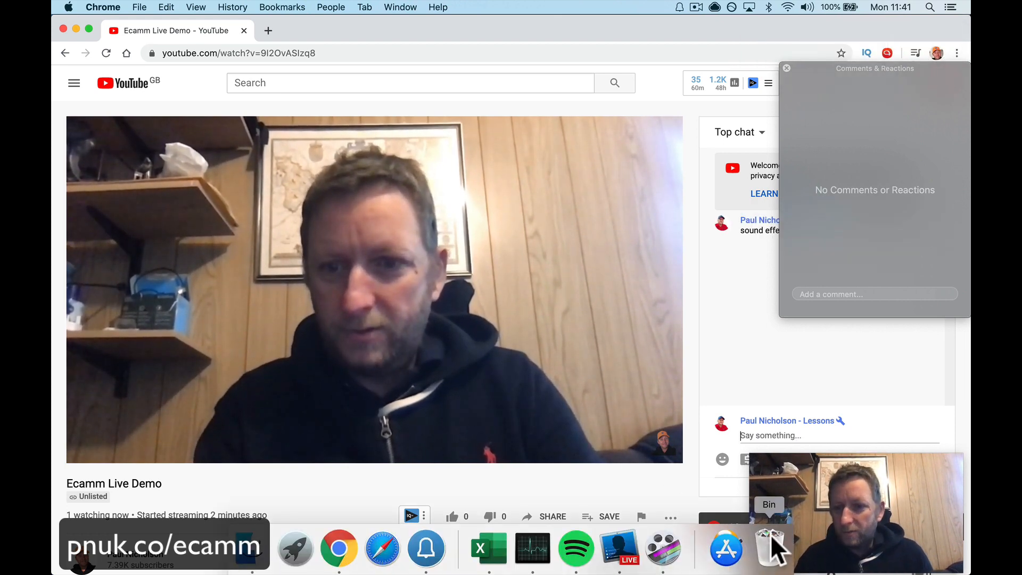
Step: Switch to Ecamm Live, add the sound effects comment to the broadcast lower in the picture, and return to the YouTube stream to check it
{"action": "left_click", "coordinate": [838, 506]}
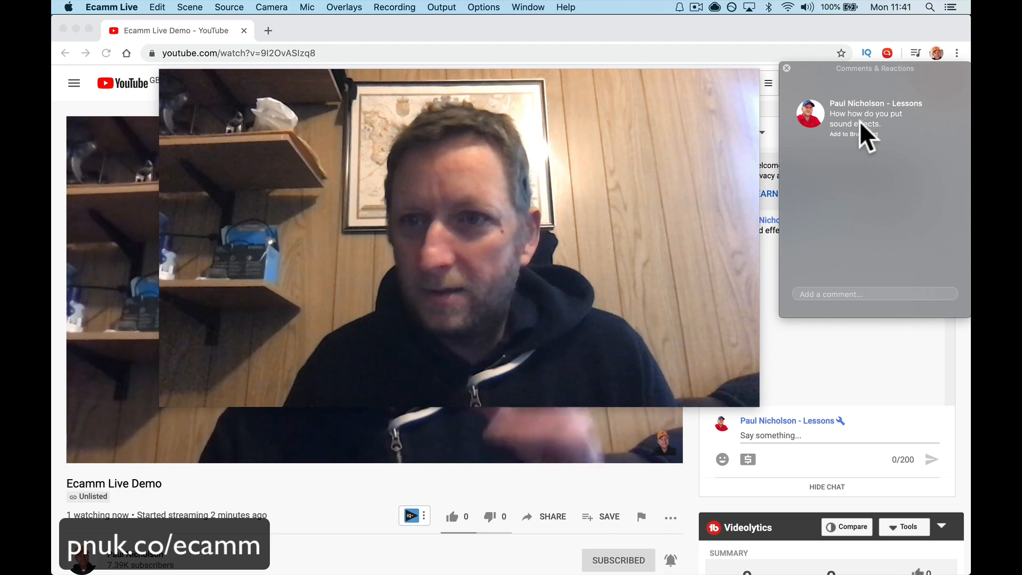
{"action": "mouse_move", "coordinate": [675, 225]}
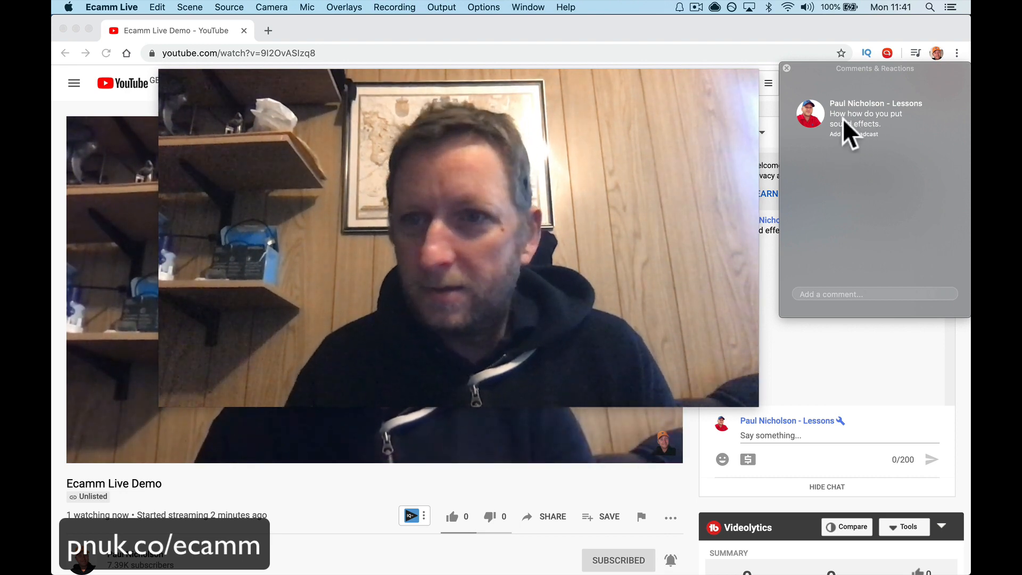
{"action": "left_click", "coordinate": [810, 113]}
{"action": "mouse_move", "coordinate": [439, 295]}
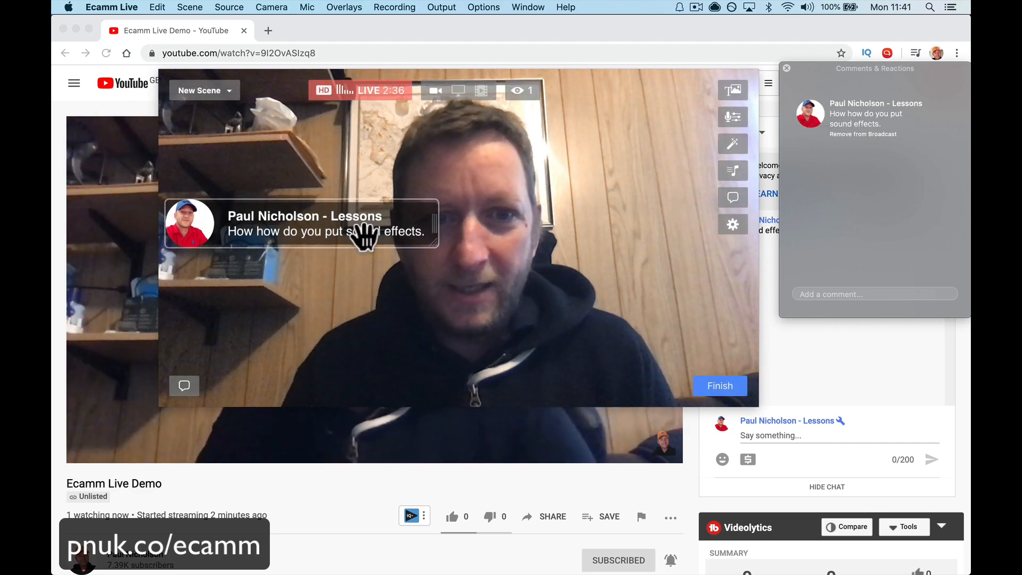
{"action": "left_click_drag", "start_coordinate": [365, 233], "coordinate": [415, 287]}
{"action": "left_click", "coordinate": [319, 519]}
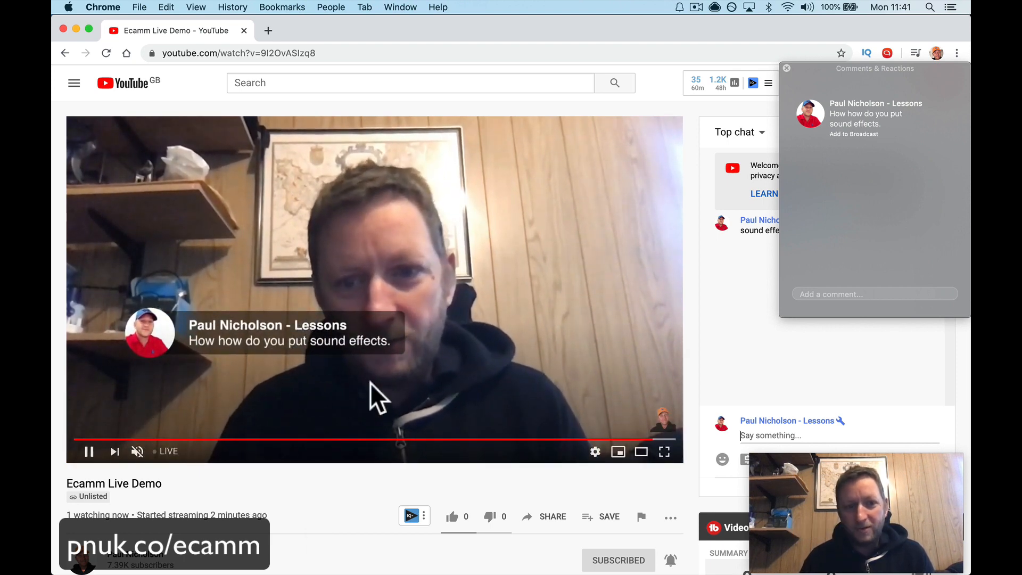
Step: Return to Ecamm Live, add the sound effects comment to the broadcast again and place it near the lower edge of the video
{"action": "mouse_move", "coordinate": [565, 571]}
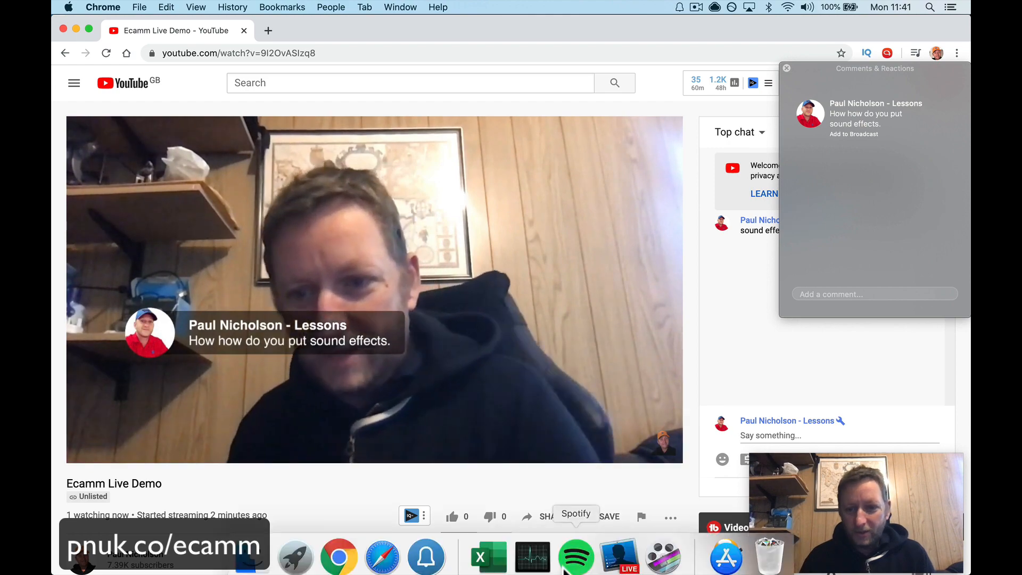
{"action": "left_click", "coordinate": [619, 554]}
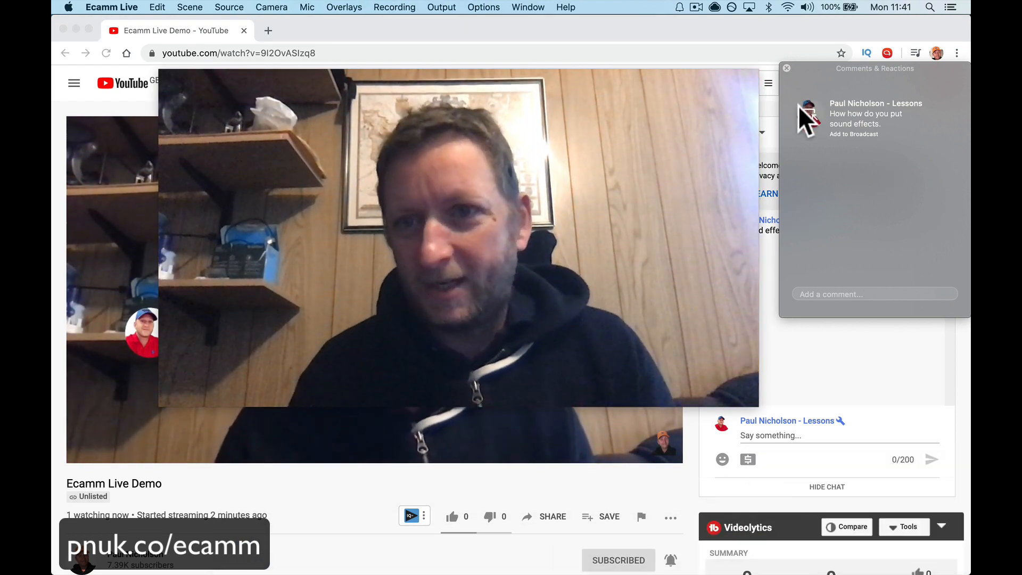
{"action": "left_click", "coordinate": [847, 134]}
{"action": "left_click_drag", "start_coordinate": [351, 288], "coordinate": [340, 356]}
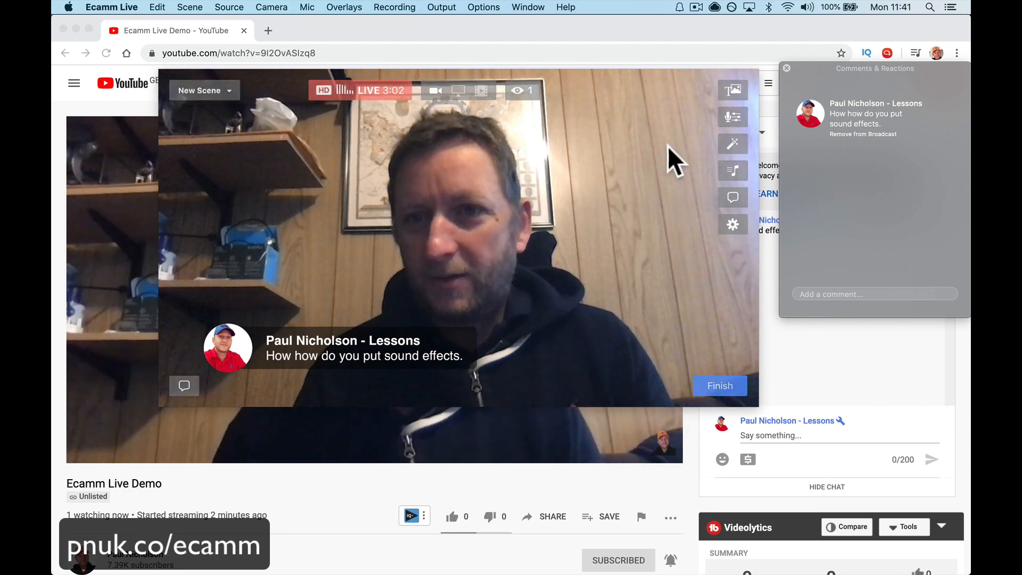
Step: Open the Camera Effects and Sound Effects windows and play the Applause, Bicycle Horn and Glockenspiel sounds
{"action": "left_click", "coordinate": [731, 144]}
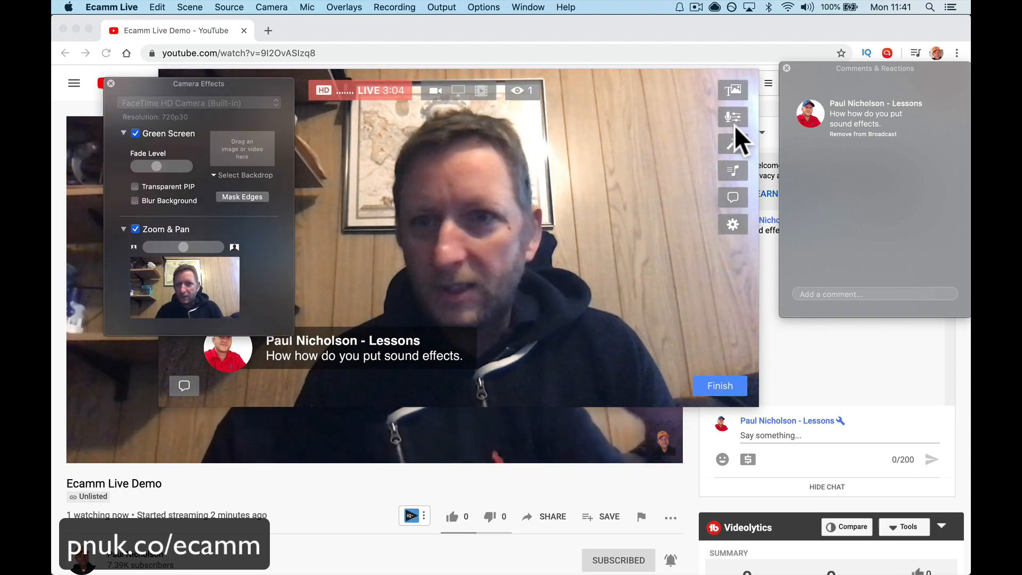
{"action": "left_click", "coordinate": [734, 171]}
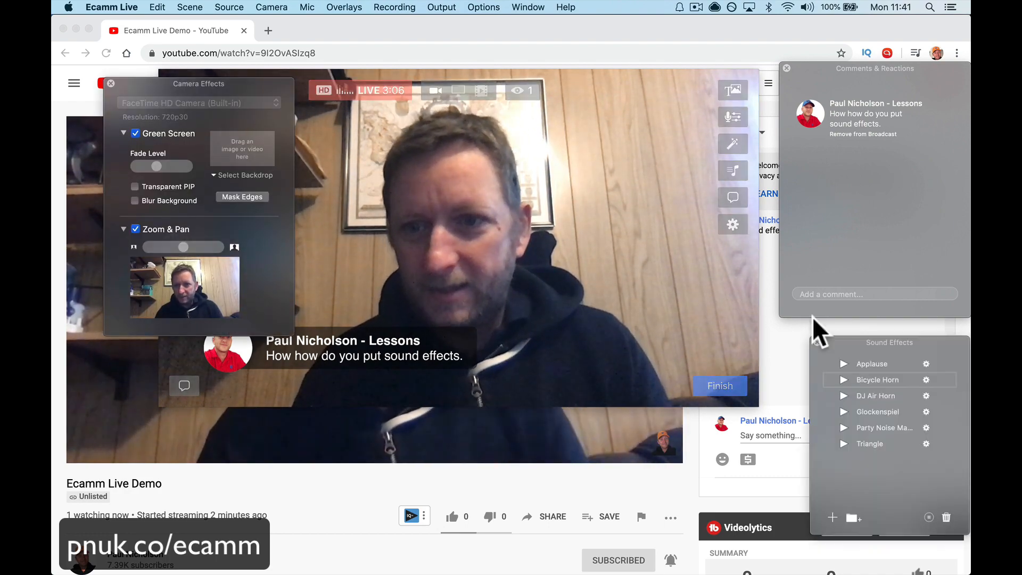
{"action": "left_click", "coordinate": [844, 363]}
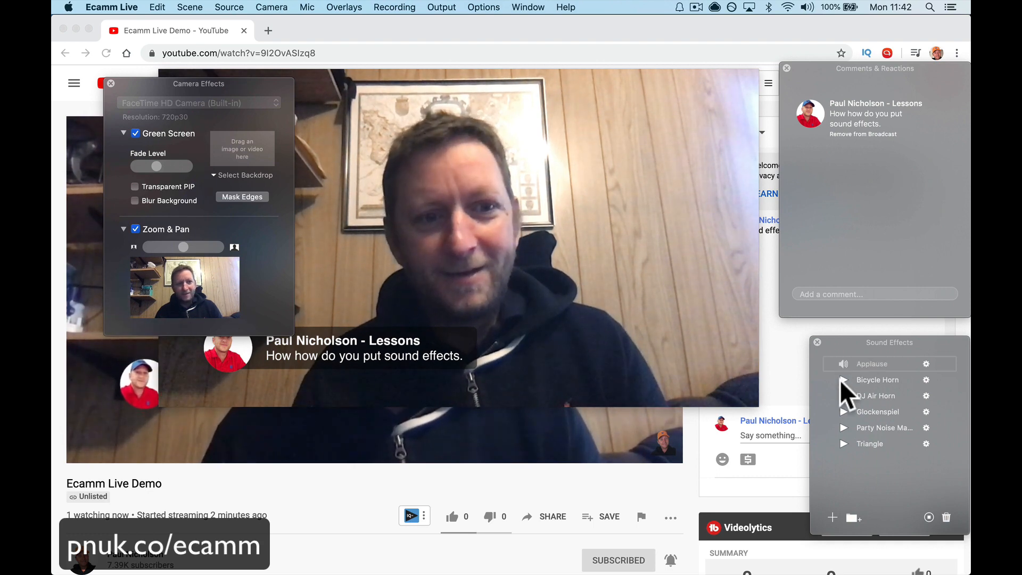
{"action": "left_click", "coordinate": [843, 380]}
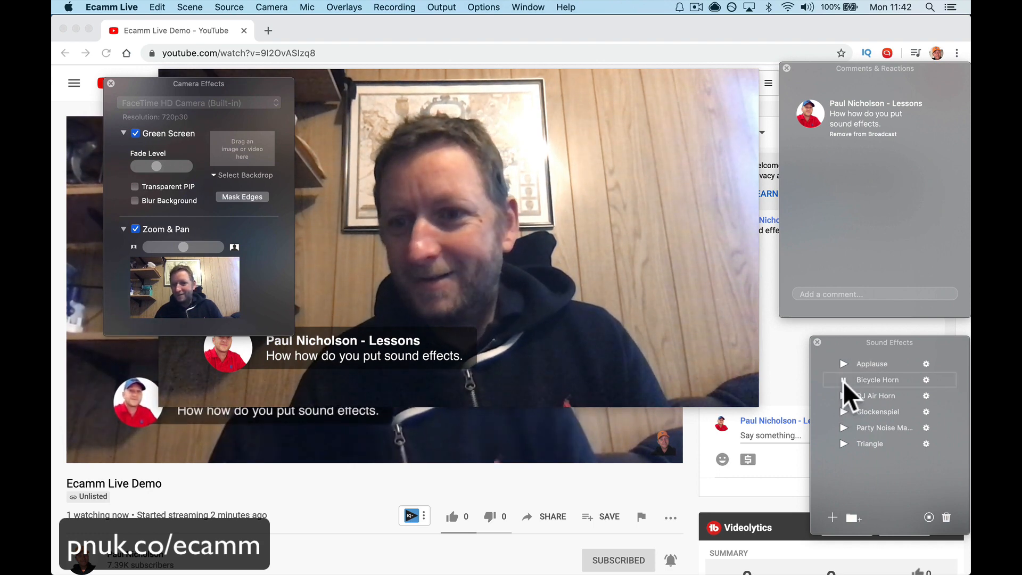
{"action": "left_click", "coordinate": [842, 412]}
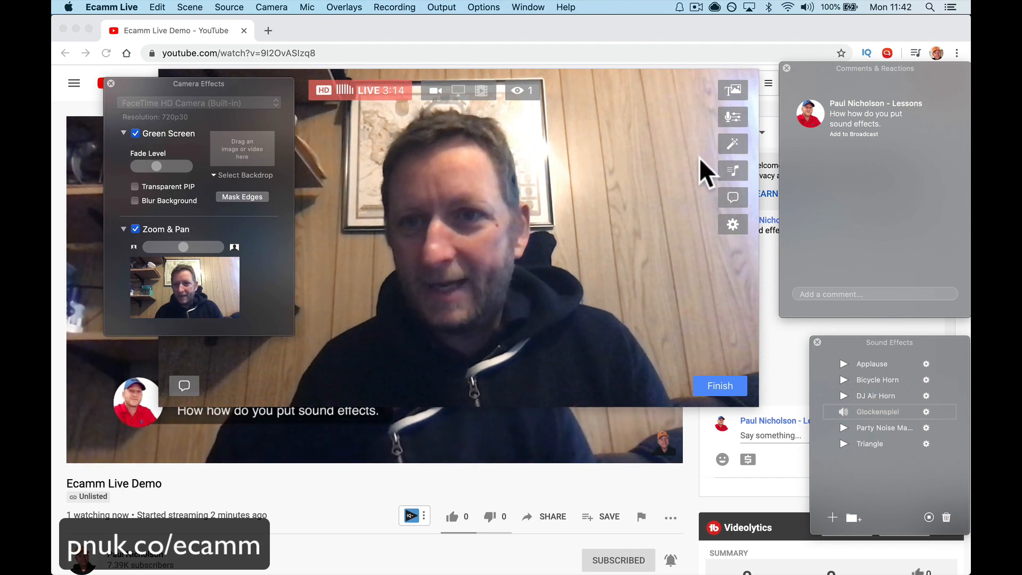
Step: Open the Overlays window and show the comment overlay in the current scene, then hide it again
{"action": "left_click", "coordinate": [732, 91]}
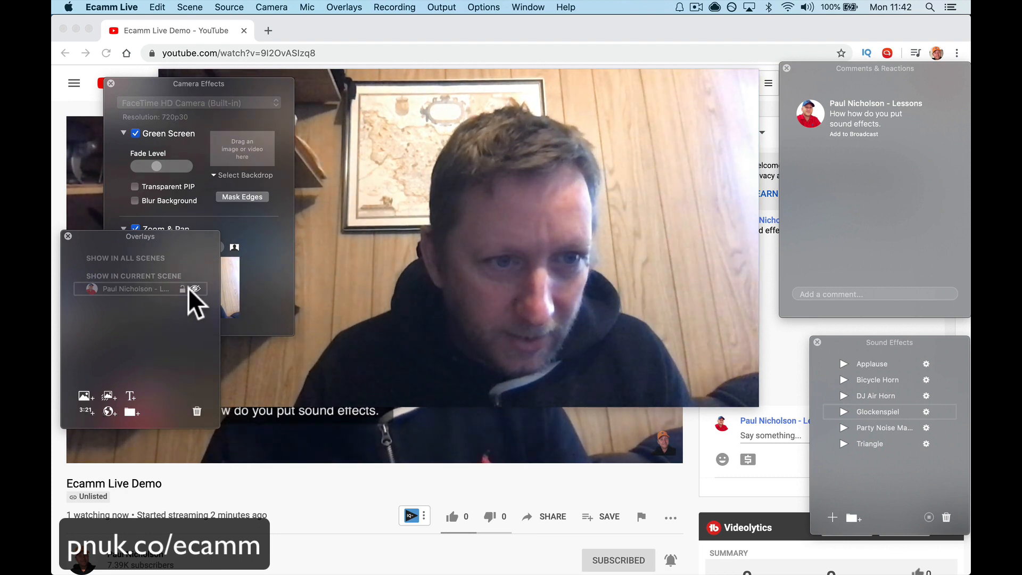
{"action": "left_click", "coordinate": [194, 288]}
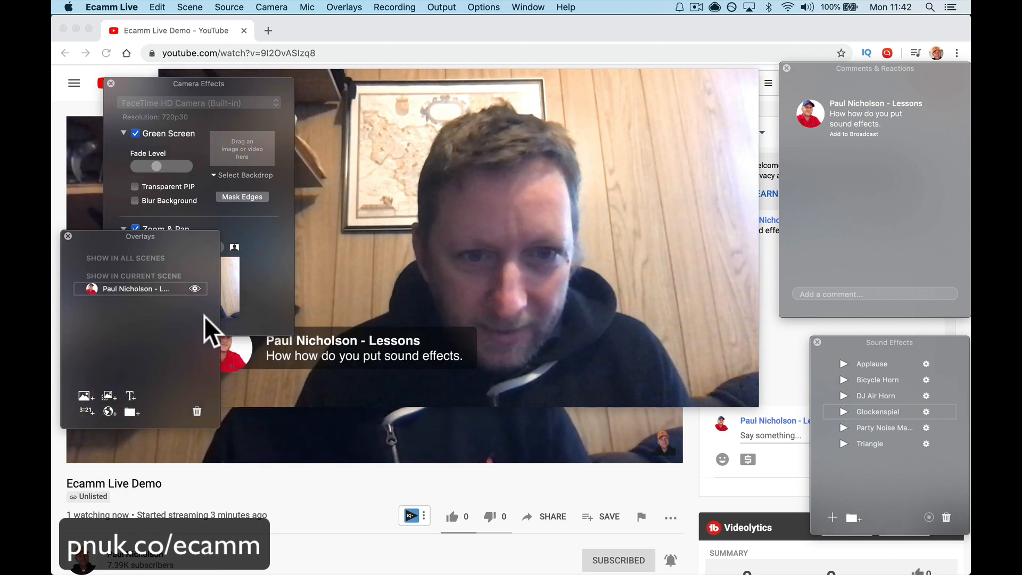
{"action": "left_click", "coordinate": [194, 288]}
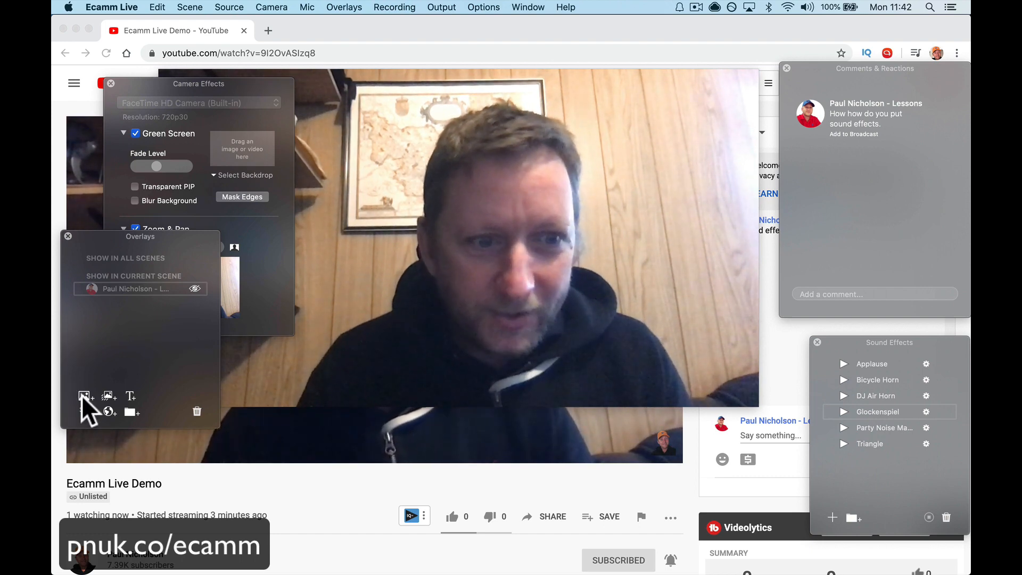
Step: Add the image download (6).png from Downloads as an overlay in the current scene and place it at the video's lower left
{"action": "left_click", "coordinate": [84, 396]}
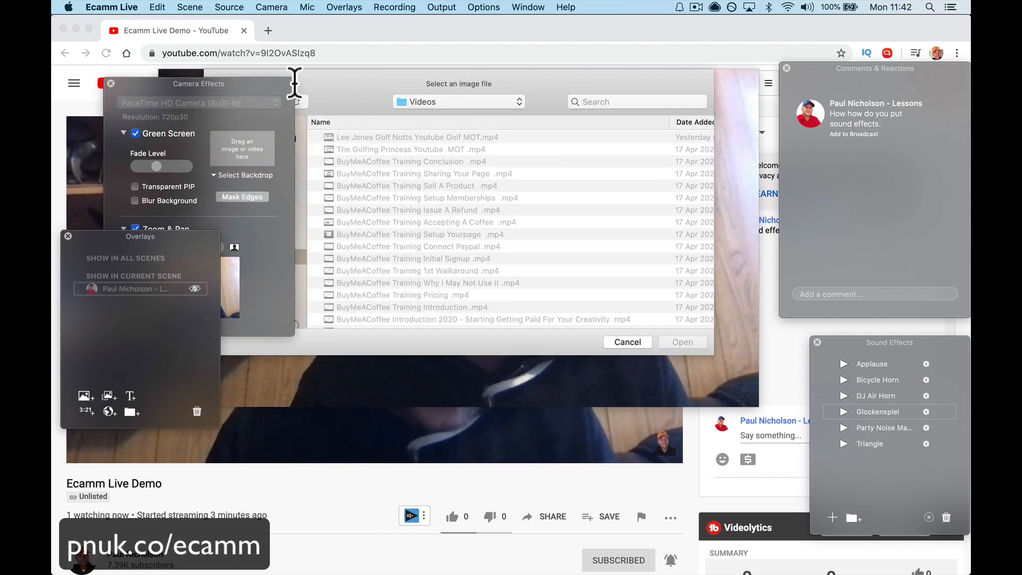
{"action": "left_click_drag", "start_coordinate": [294, 83], "coordinate": [192, 36]}
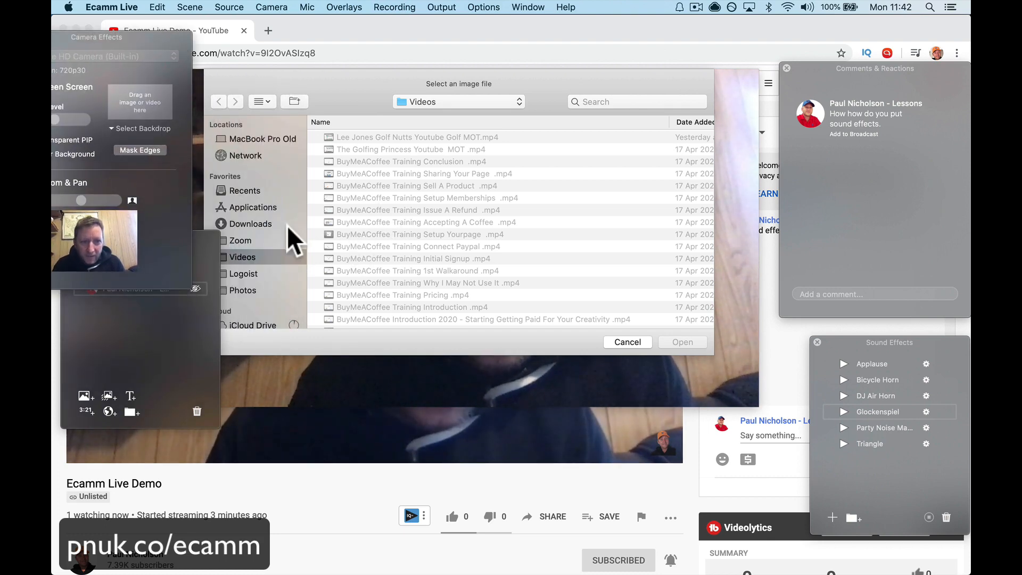
{"action": "left_click", "coordinate": [264, 224]}
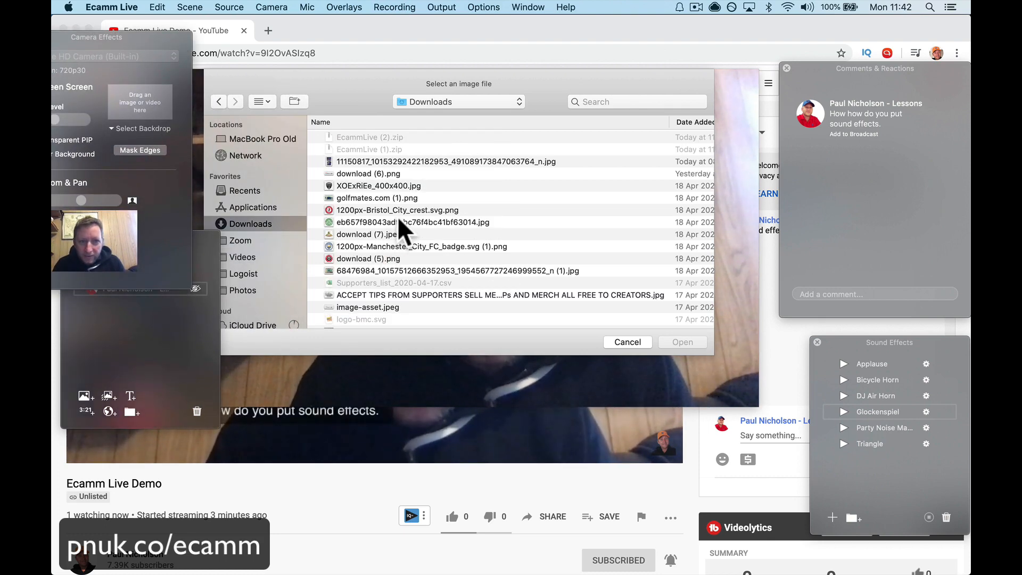
{"action": "double_click", "coordinate": [400, 172]}
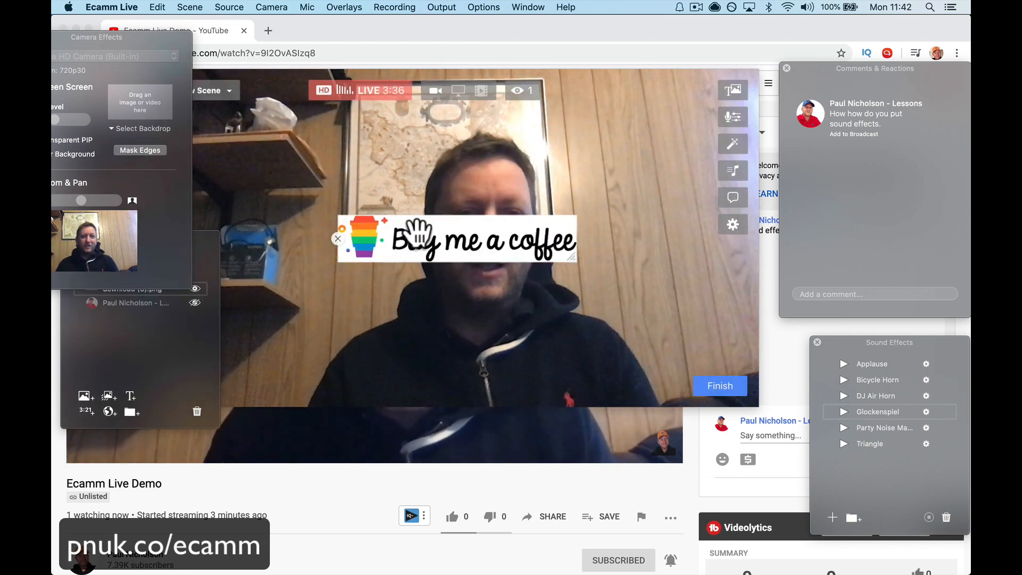
{"action": "left_click_drag", "start_coordinate": [440, 224], "coordinate": [323, 301]}
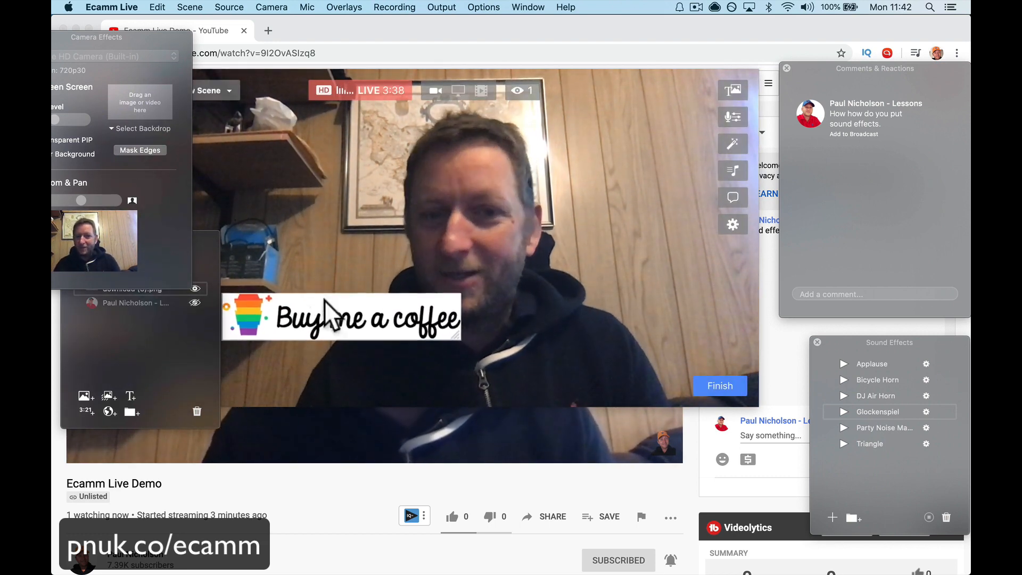
Step: Bring the Overlays window forward, hide the Buy me a coffee image overlay and show it again
{"action": "left_click", "coordinate": [169, 341]}
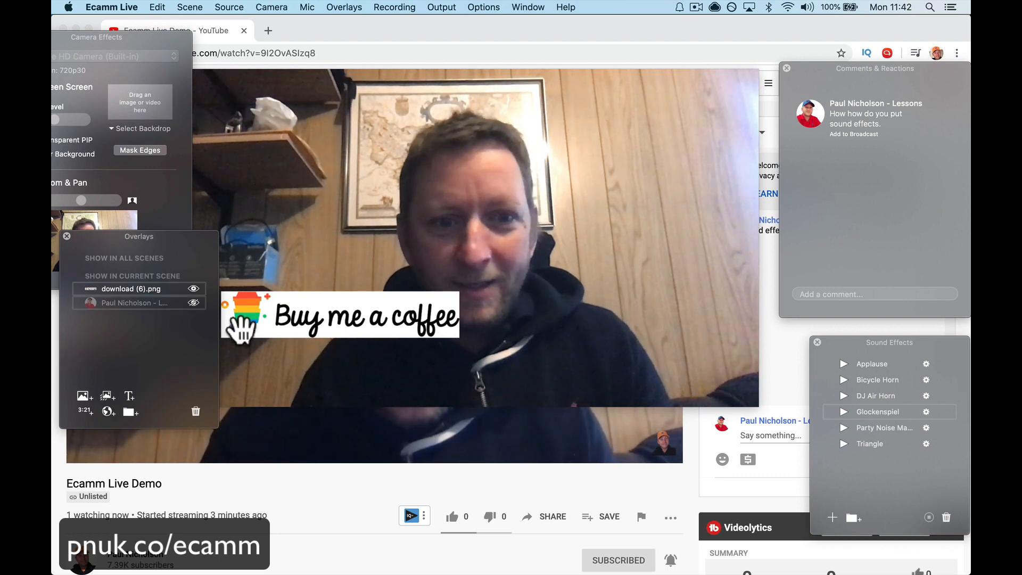
{"action": "left_click", "coordinate": [191, 289]}
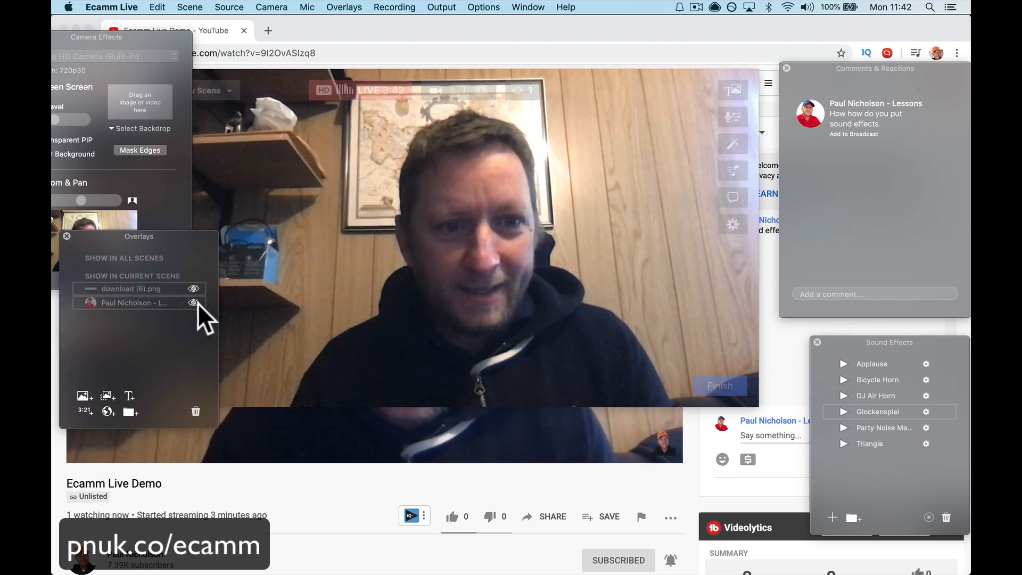
{"action": "left_click", "coordinate": [193, 287]}
Step: Move the Buy me a coffee overlay to the video's upper-right corner and check it in the YouTube stream
{"action": "left_click_drag", "start_coordinate": [254, 319], "coordinate": [529, 111]}
{"action": "left_click", "coordinate": [320, 504]}
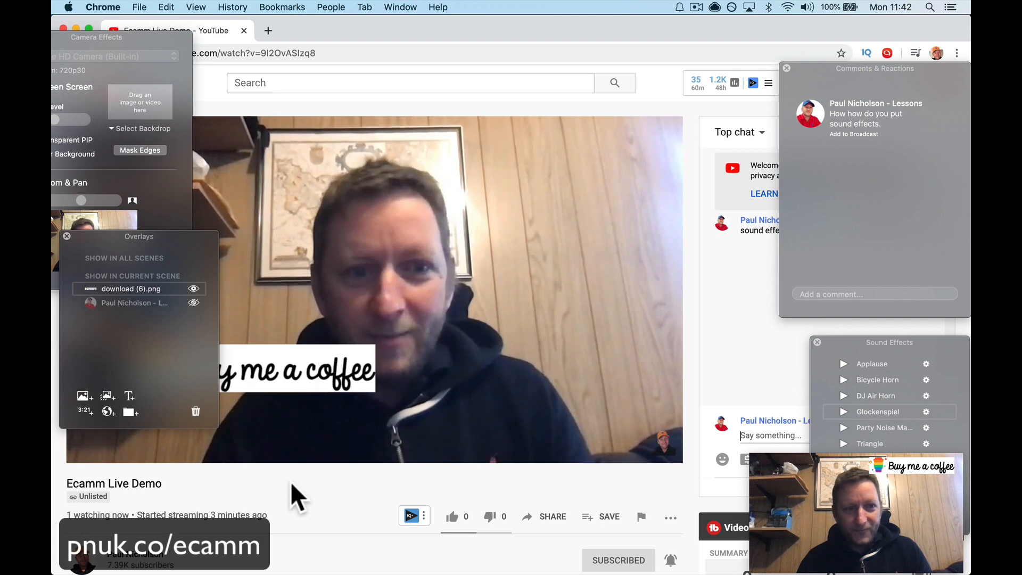
{"action": "left_click", "coordinate": [398, 184]}
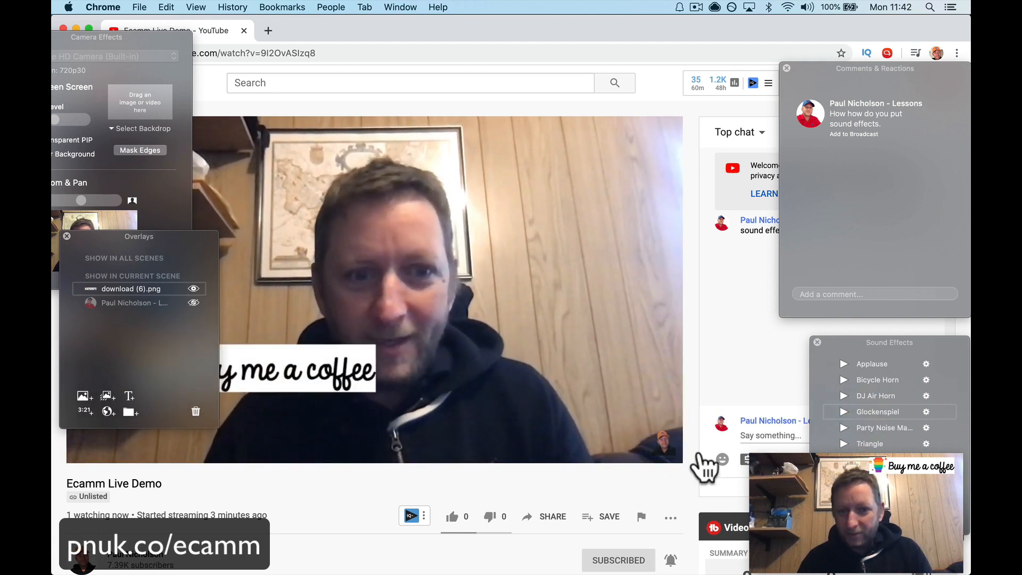
Step: Return to Ecamm Live and share the screen in the broadcast, showing only Activity Monitor
{"action": "left_click", "coordinate": [847, 511]}
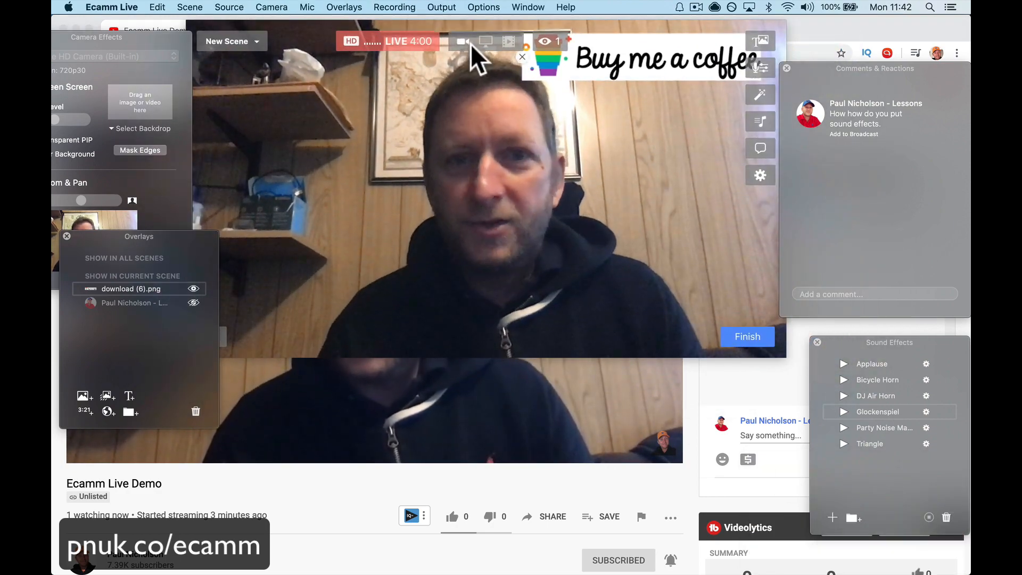
{"action": "left_click", "coordinate": [486, 42]}
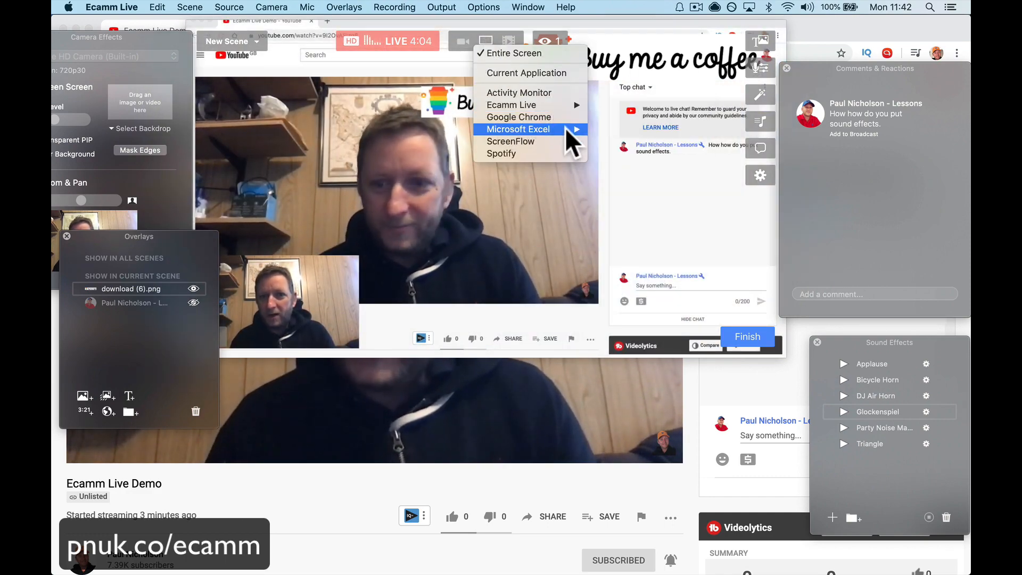
{"action": "mouse_move", "coordinate": [547, 129]}
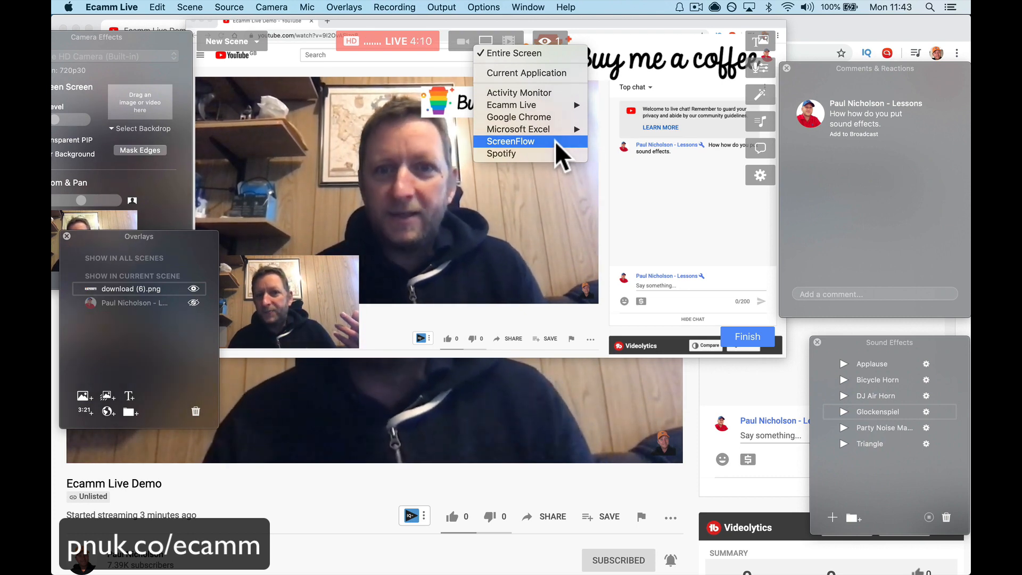
{"action": "left_click", "coordinate": [554, 93]}
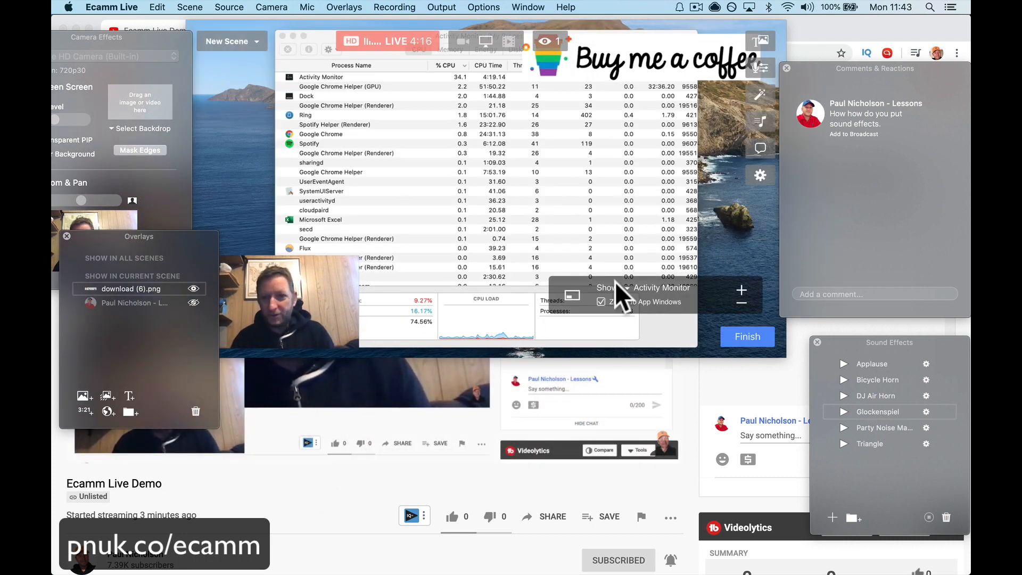
Step: Switch between the YouTube stream, ScreenFlow, Ecamm Live and Safari to examine which window the broadcast shows, ending on the YouTube page
{"action": "mouse_move", "coordinate": [533, 572]}
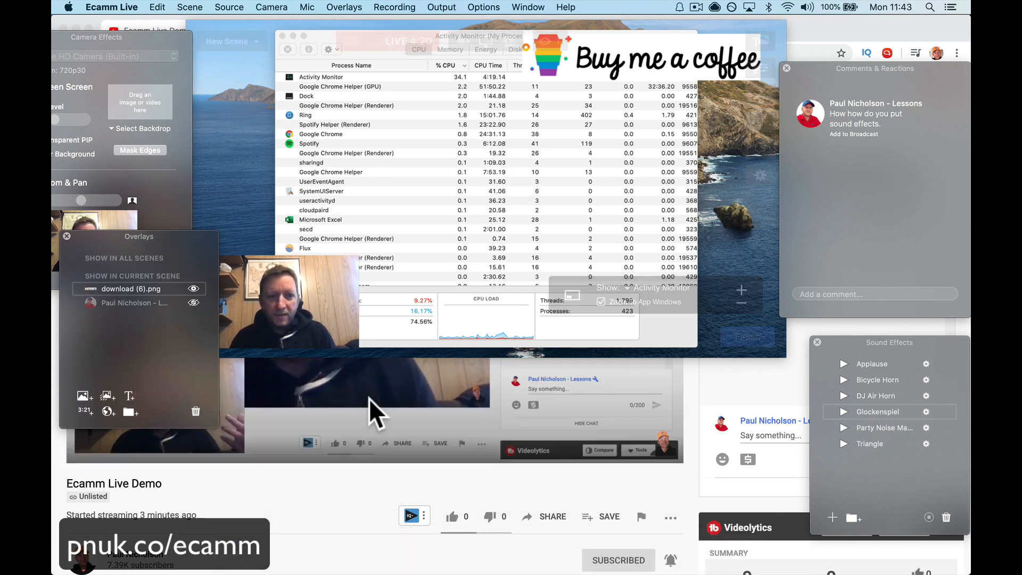
{"action": "left_click", "coordinate": [308, 512]}
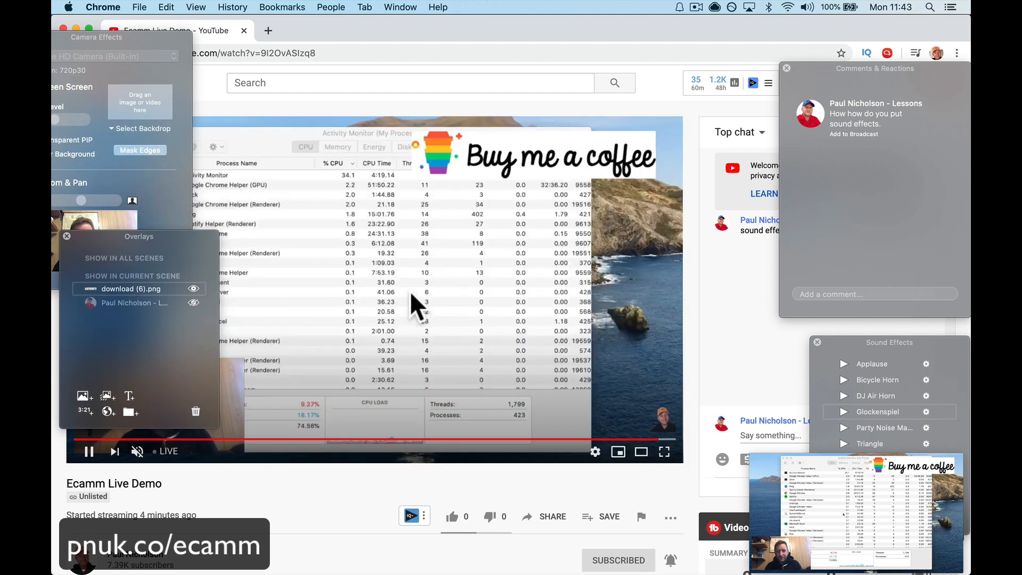
{"action": "mouse_move", "coordinate": [619, 565]}
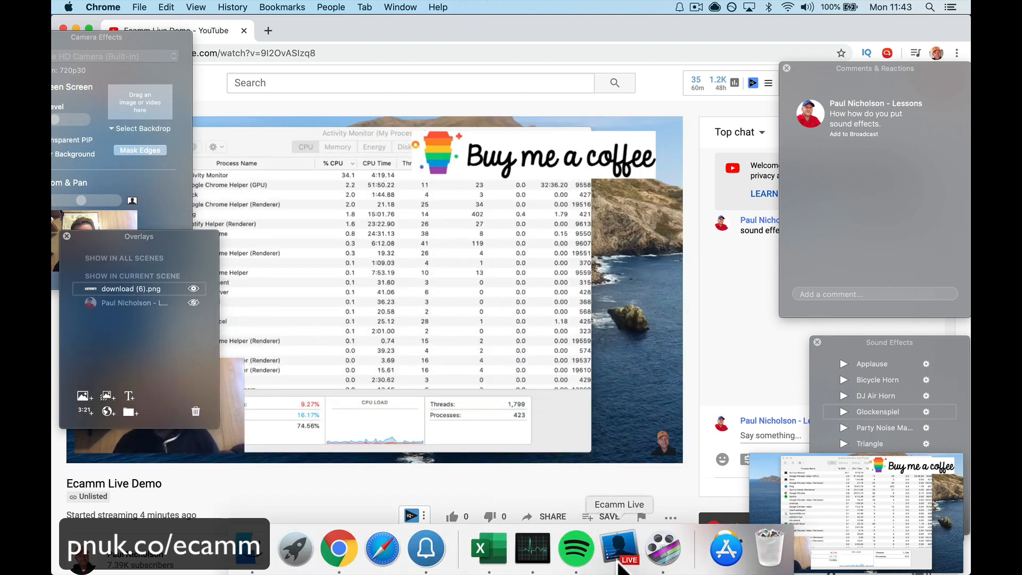
{"action": "left_click", "coordinate": [660, 562]}
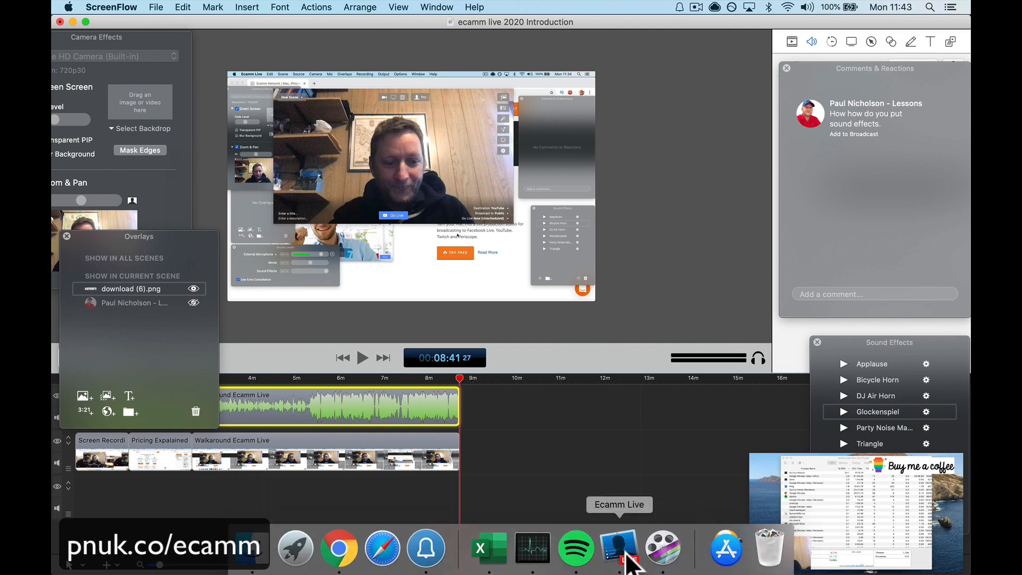
{"action": "left_click", "coordinate": [622, 554]}
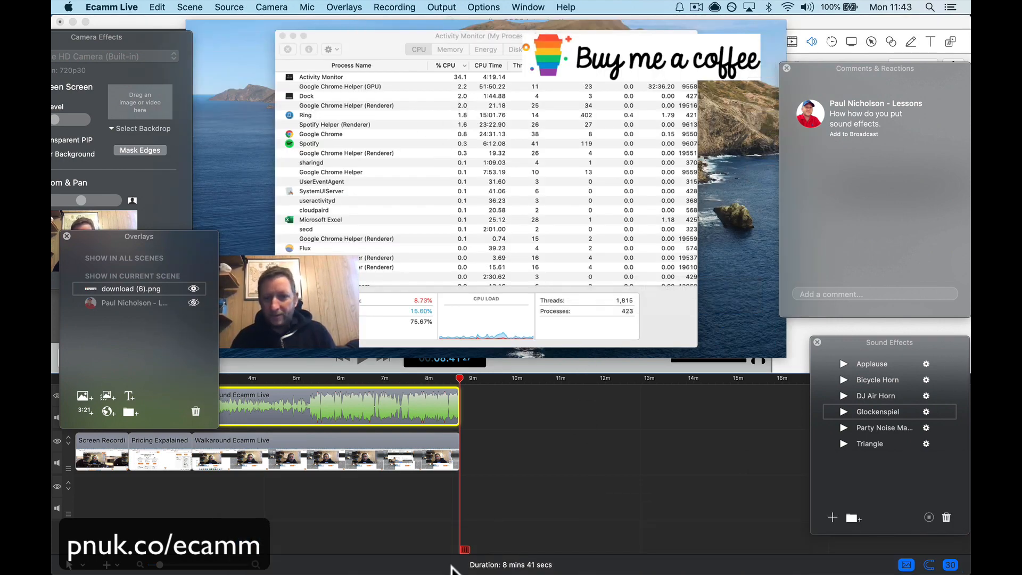
{"action": "mouse_move", "coordinate": [421, 568]}
{"action": "left_click", "coordinate": [347, 565]}
{"action": "left_click", "coordinate": [397, 564]}
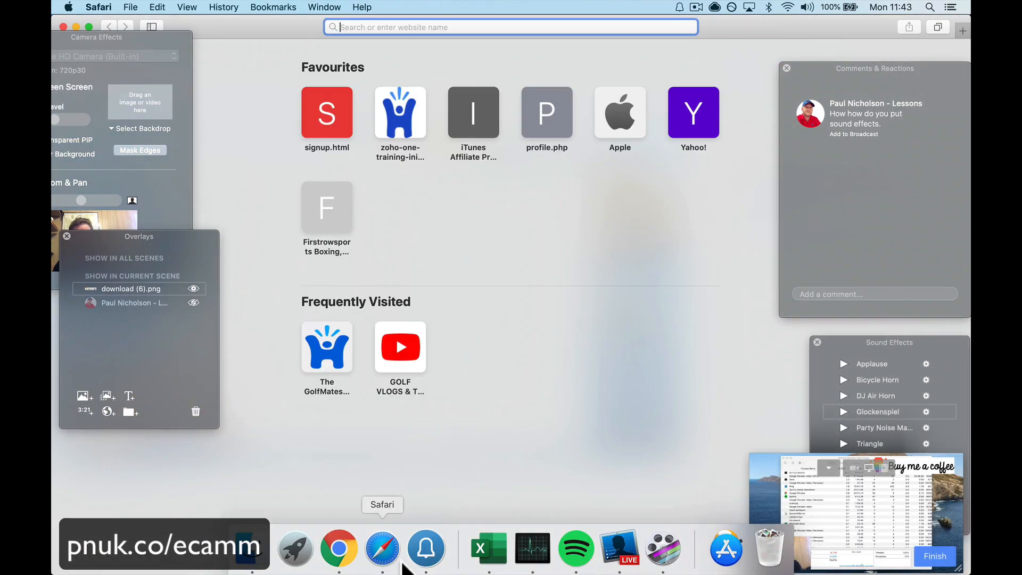
{"action": "left_click", "coordinate": [339, 548]}
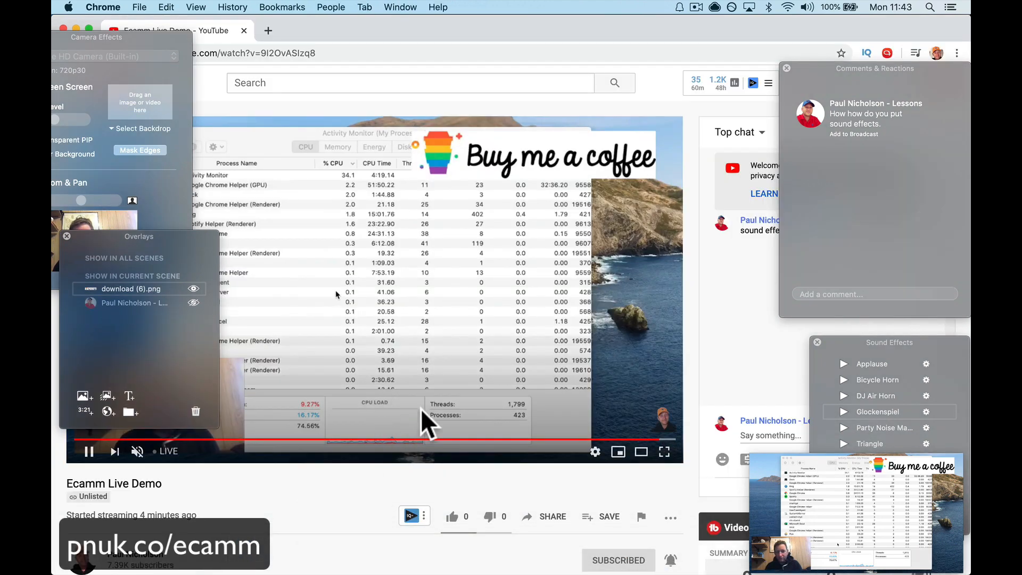
Step: Switch through ScreenFlow back to Ecamm Live and set the shared screen source to Current Application
{"action": "left_click", "coordinate": [665, 560]}
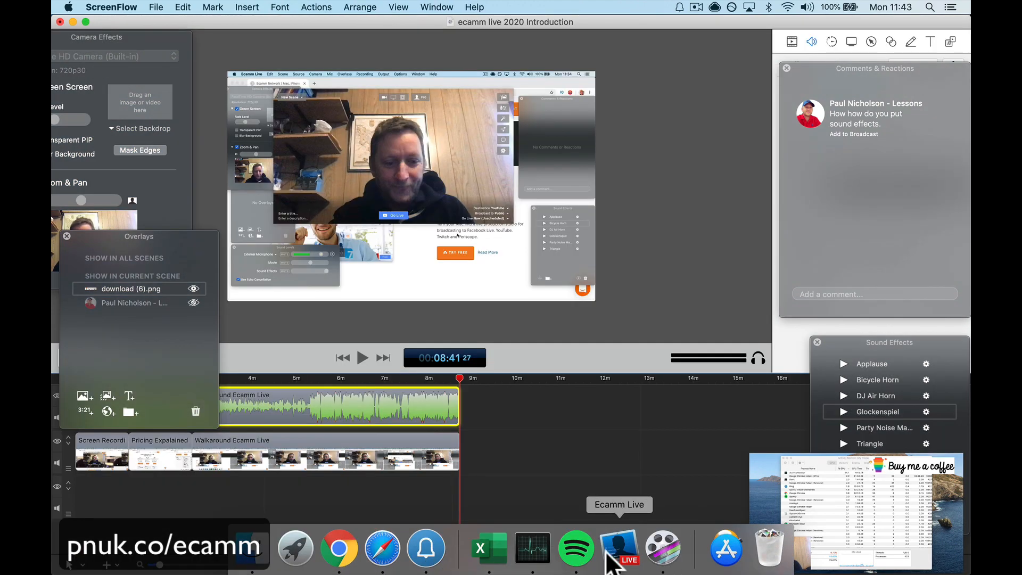
{"action": "left_click", "coordinate": [607, 553]}
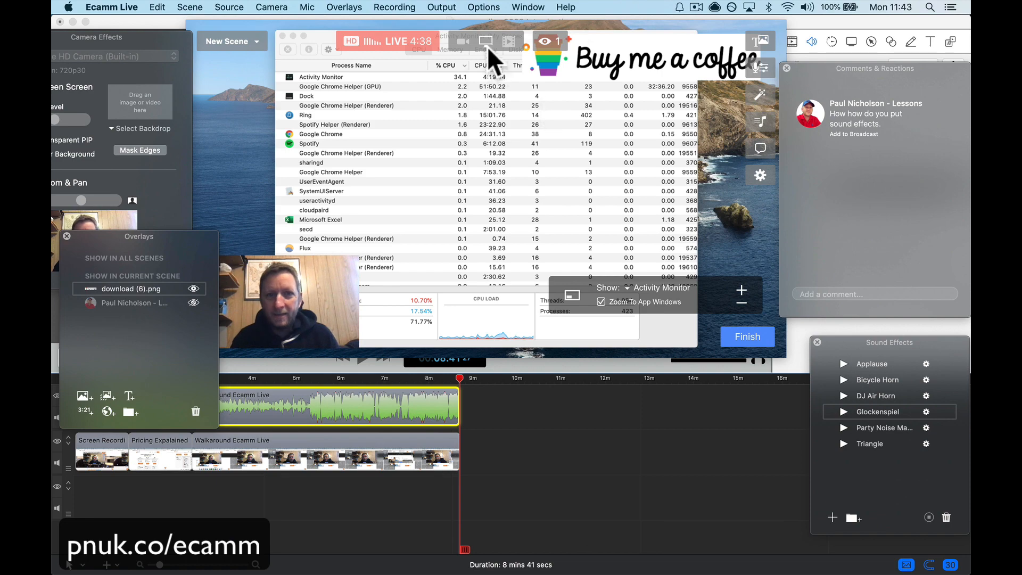
{"action": "left_click", "coordinate": [487, 46]}
{"action": "left_click", "coordinate": [491, 70]}
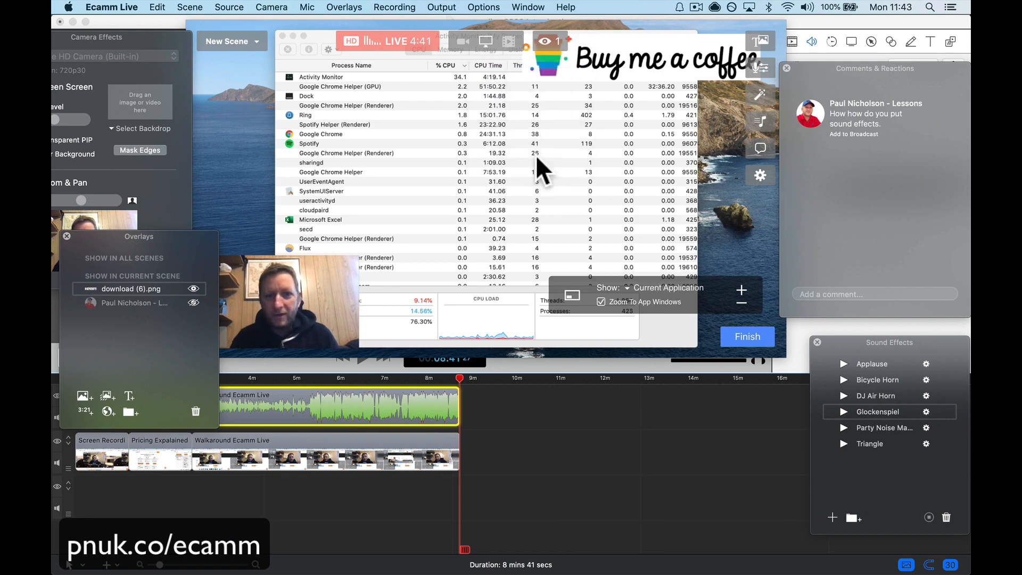
Step: Switch to Chrome so the YouTube page becomes the shared application, and return to Ecamm Live
{"action": "mouse_move", "coordinate": [429, 569]}
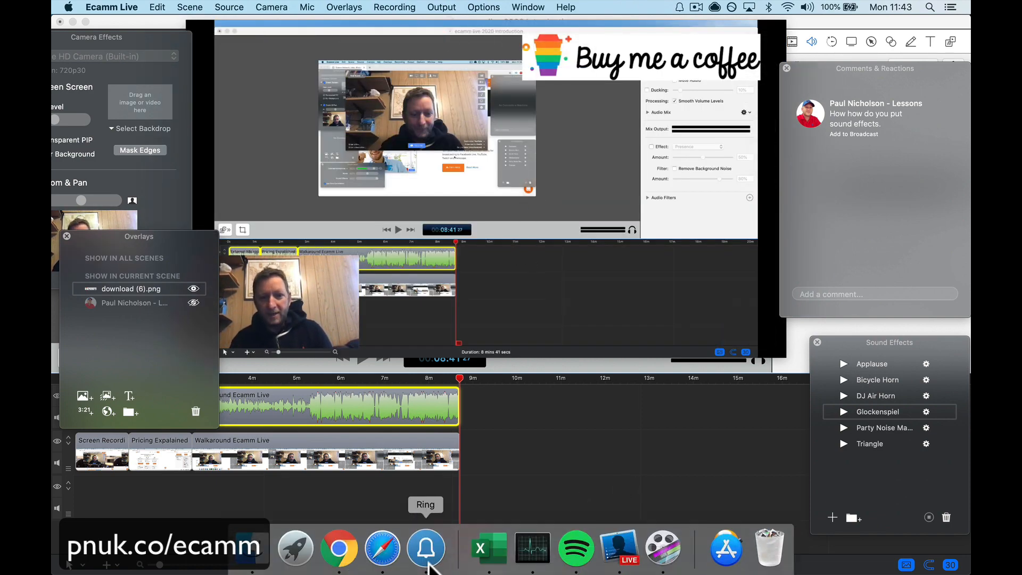
{"action": "left_click", "coordinate": [352, 563]}
{"action": "left_click", "coordinate": [617, 551]}
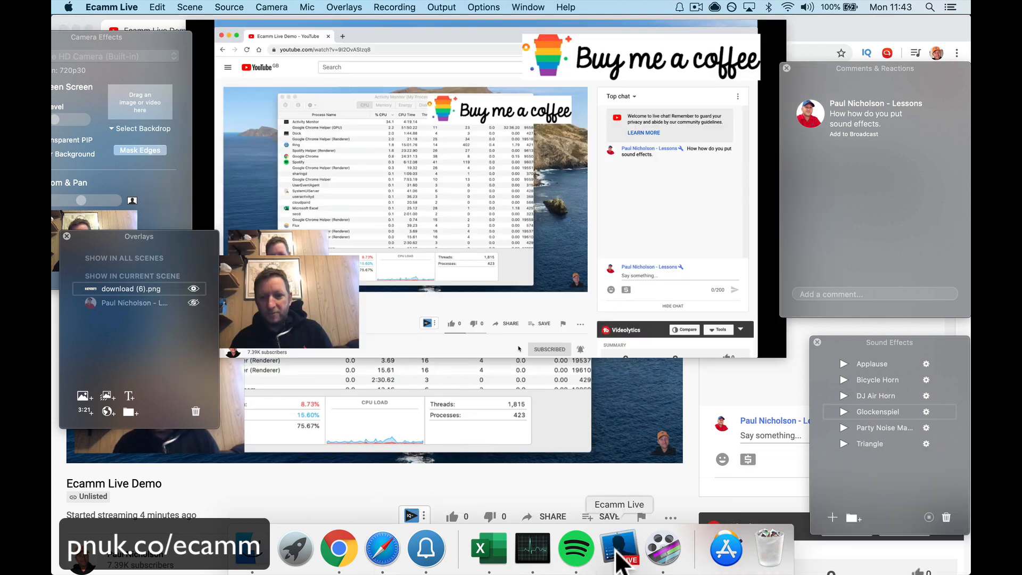
Step: Move the Overlays window clear of the video and reposition the Buy me a coffee overlay over the middle right of the picture
{"action": "mouse_move", "coordinate": [411, 111]}
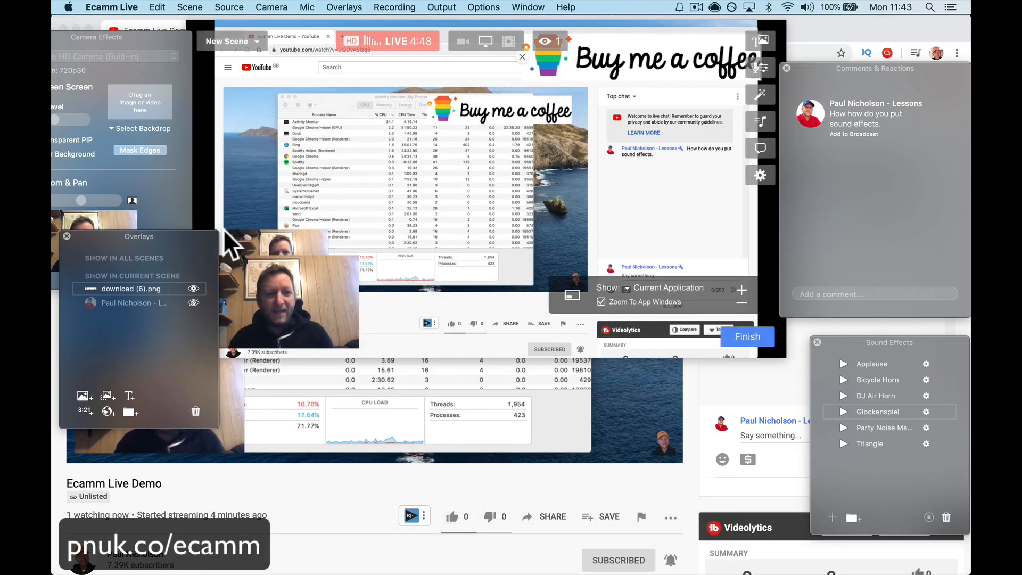
{"action": "left_click_drag", "start_coordinate": [216, 237], "coordinate": [170, 305]}
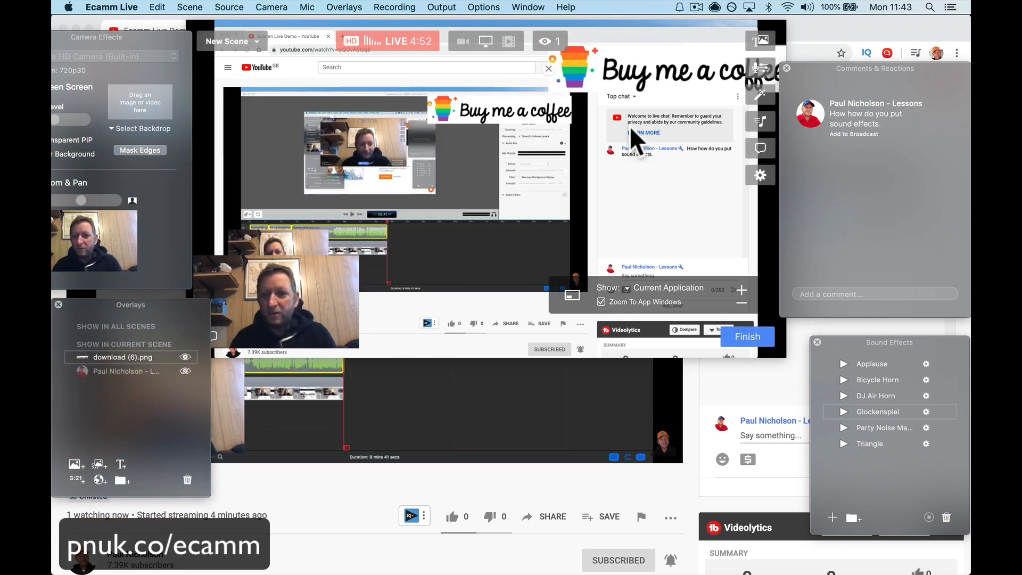
{"action": "left_click_drag", "start_coordinate": [654, 74], "coordinate": [584, 203]}
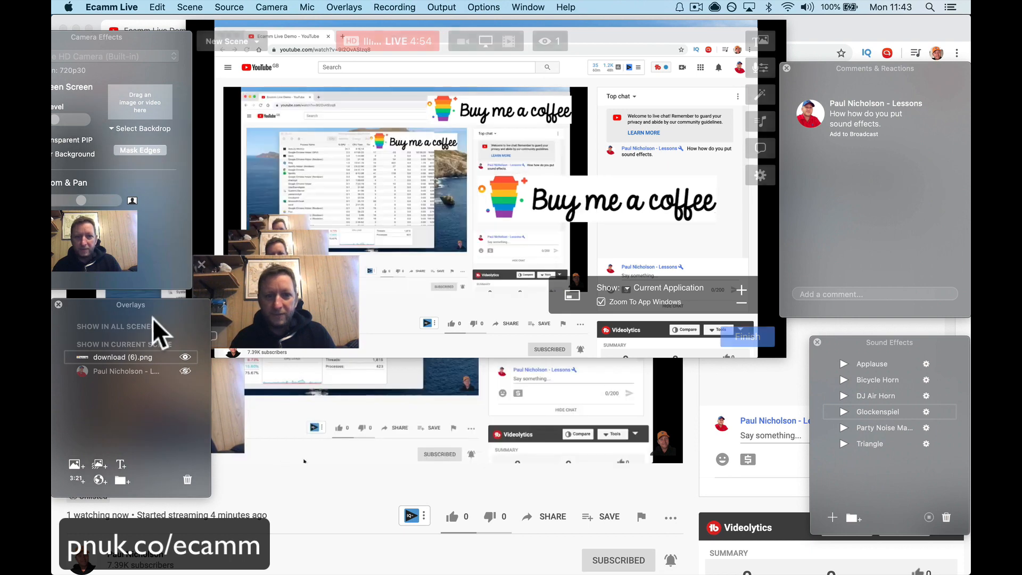
Step: Hide and show the download (6).png overlay in the current scene twice
{"action": "left_click", "coordinate": [185, 357]}
{"action": "left_click", "coordinate": [185, 358]}
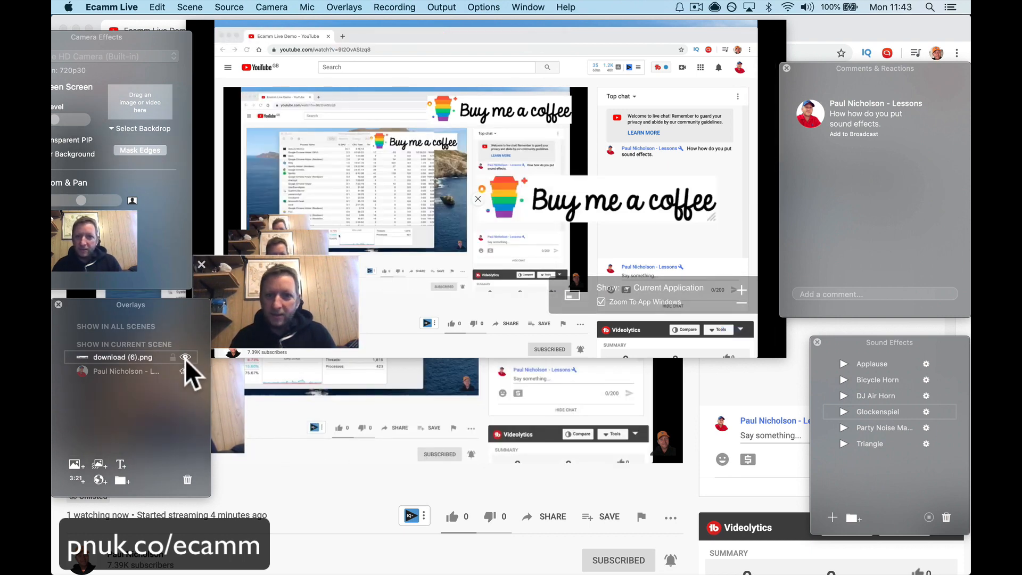
{"action": "left_click", "coordinate": [185, 357]}
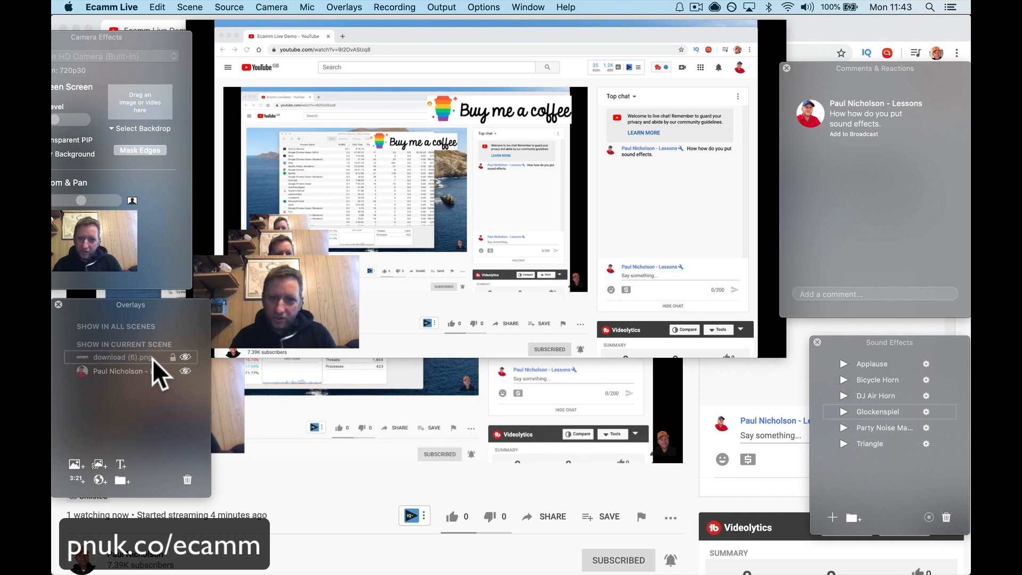
{"action": "left_click", "coordinate": [186, 357]}
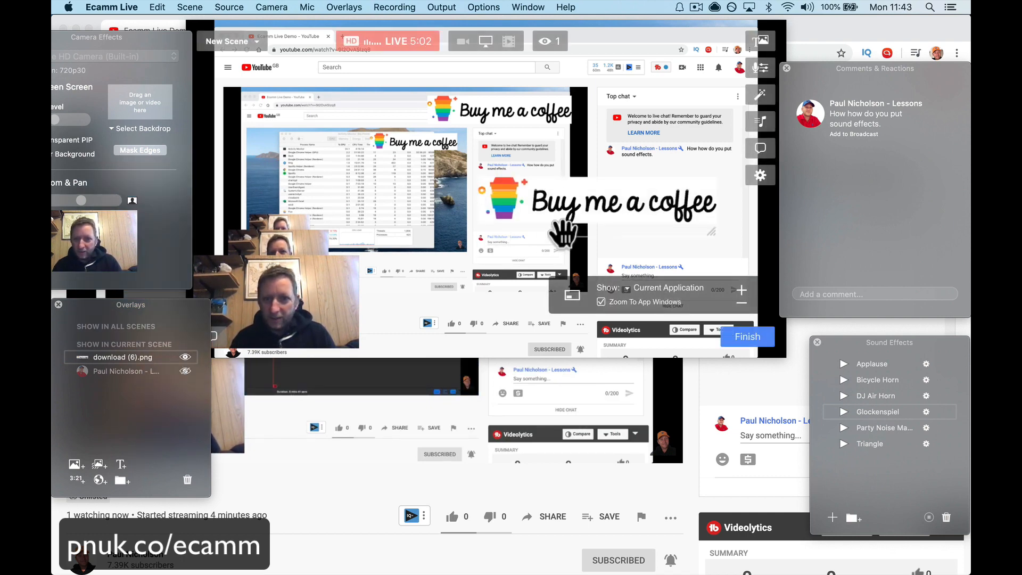
Step: Move the Buy me a coffee overlay to the video's upper-left corner and hide it from the scene
{"action": "left_click_drag", "start_coordinate": [538, 218], "coordinate": [280, 94]}
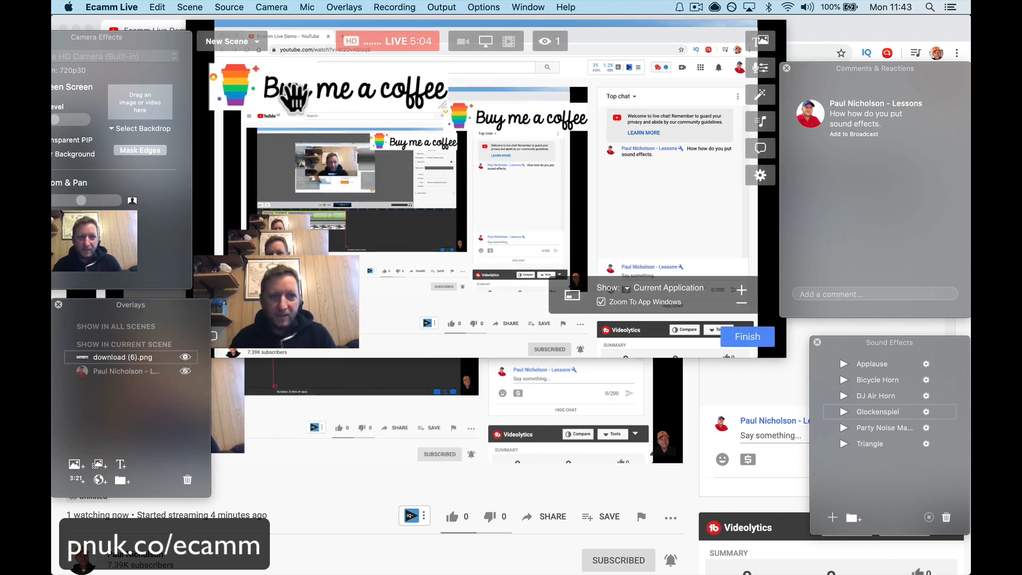
{"action": "left_click", "coordinate": [186, 357]}
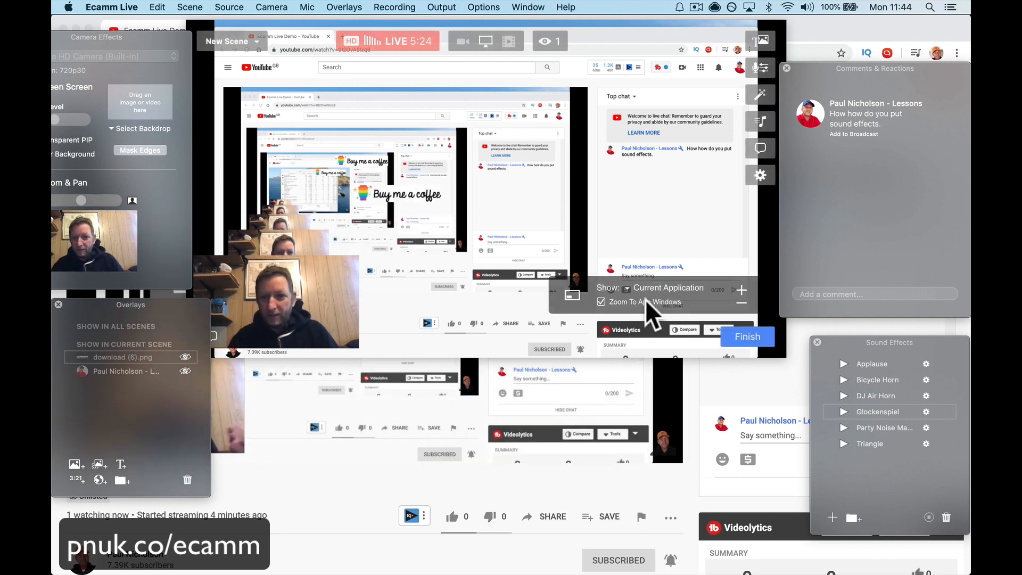
Step: End the live broadcast and switch to the YouTube stream page in Chrome
{"action": "left_click", "coordinate": [757, 339]}
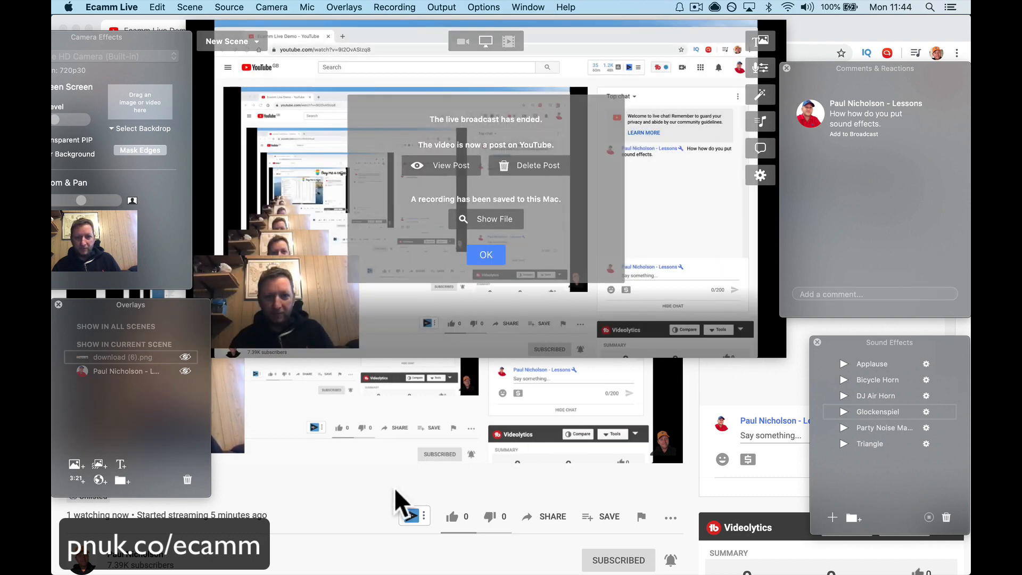
{"action": "left_click", "coordinate": [352, 488]}
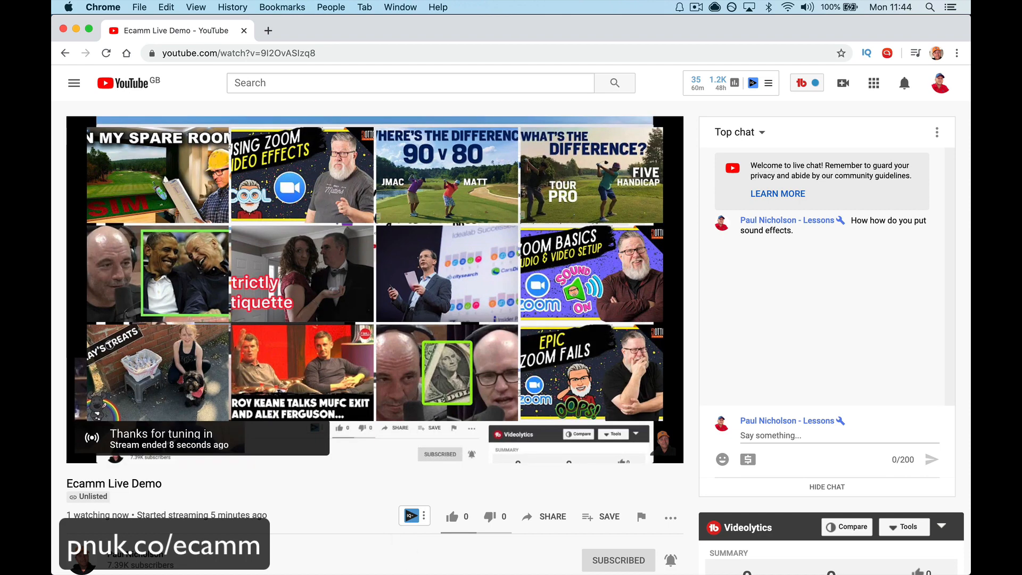
Step: Switch to Ecamm Live, open the ended broadcast's post on YouTube, and close its browser tab
{"action": "mouse_move", "coordinate": [496, 572]}
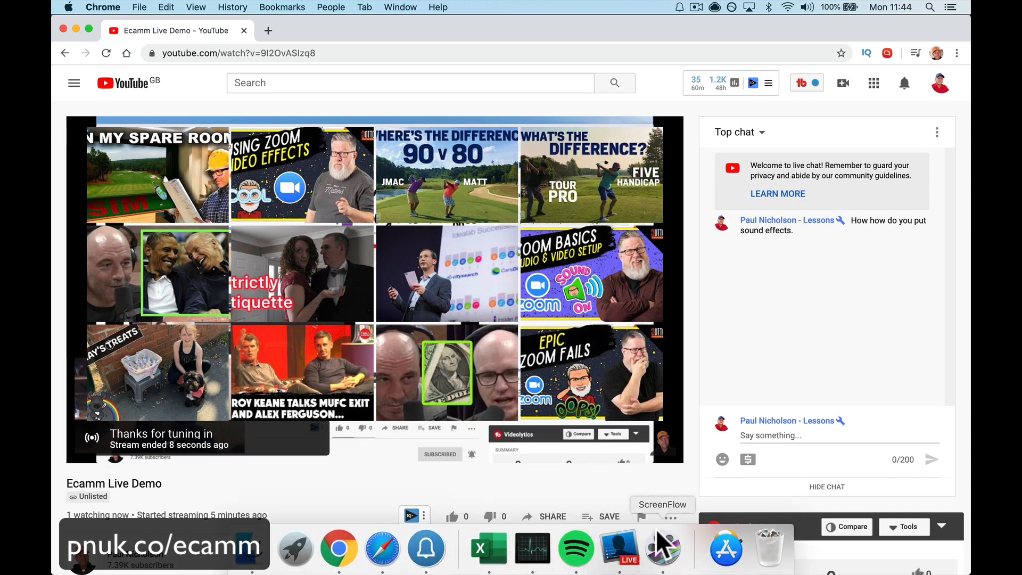
{"action": "left_click", "coordinate": [621, 555]}
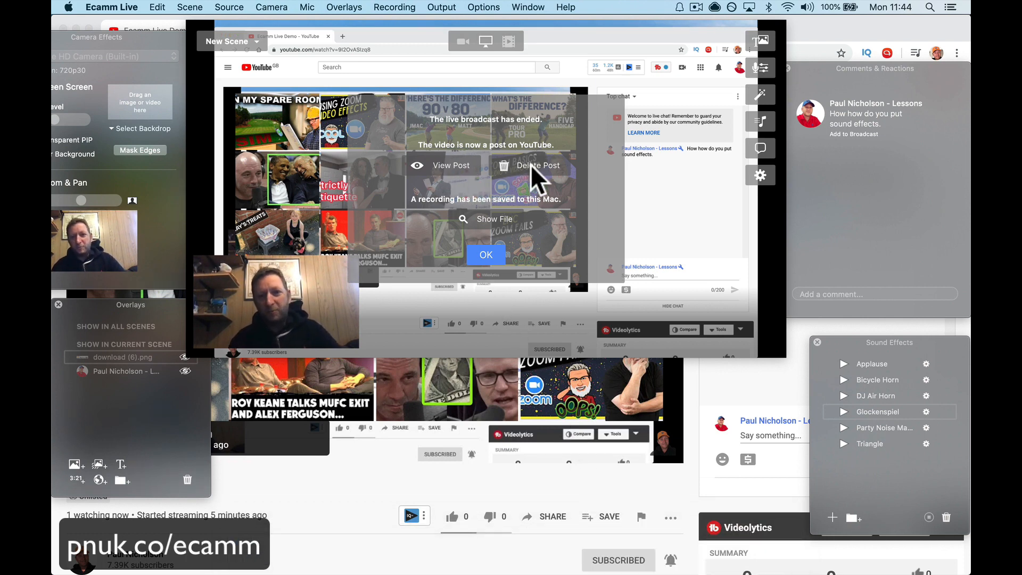
{"action": "left_click", "coordinate": [439, 164]}
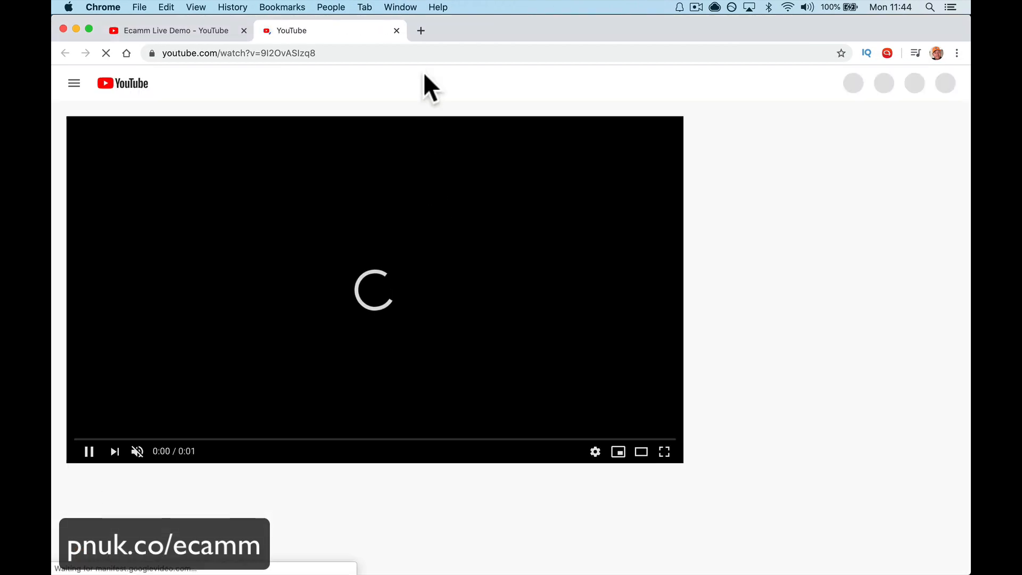
{"action": "left_click", "coordinate": [397, 30]}
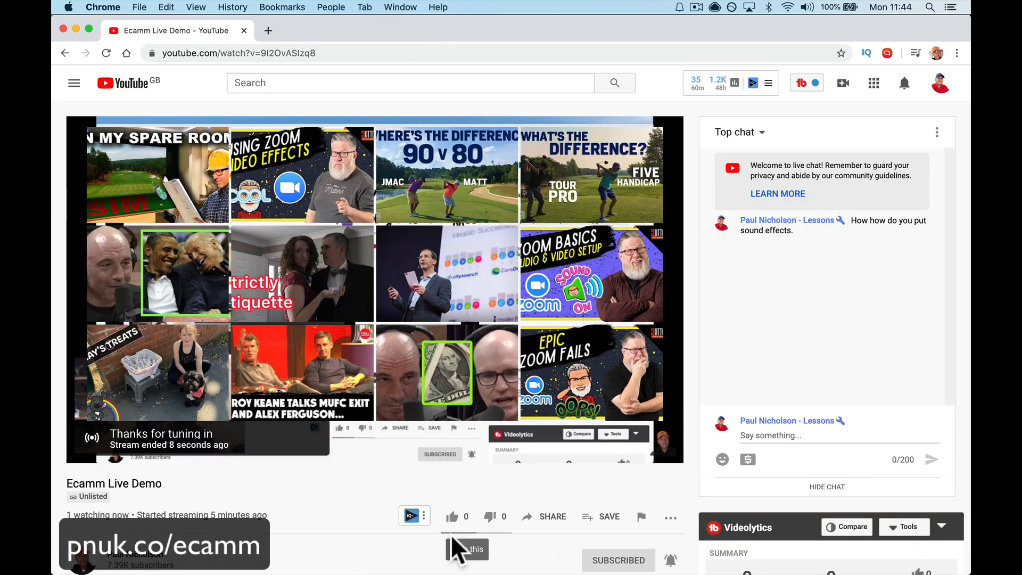
Step: Return to Ecamm Live and delete the ended broadcast's post from YouTube
{"action": "left_click", "coordinate": [618, 551]}
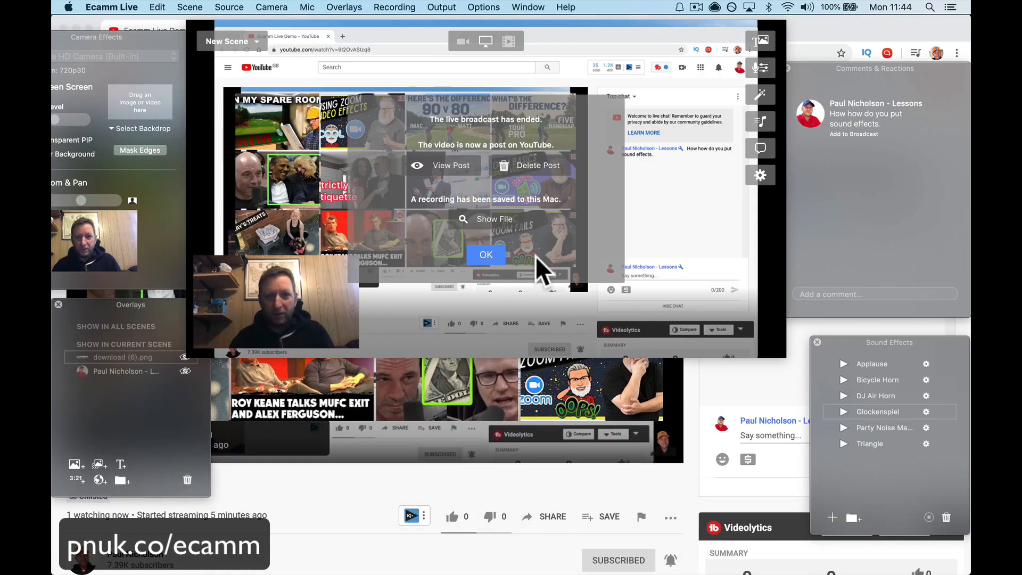
{"action": "left_click", "coordinate": [535, 167]}
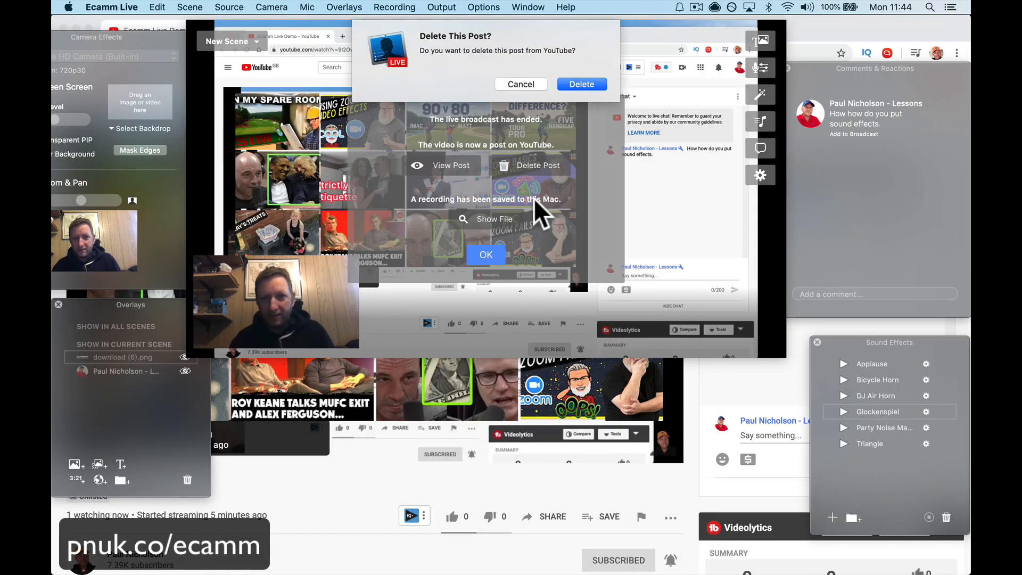
{"action": "left_click", "coordinate": [583, 85]}
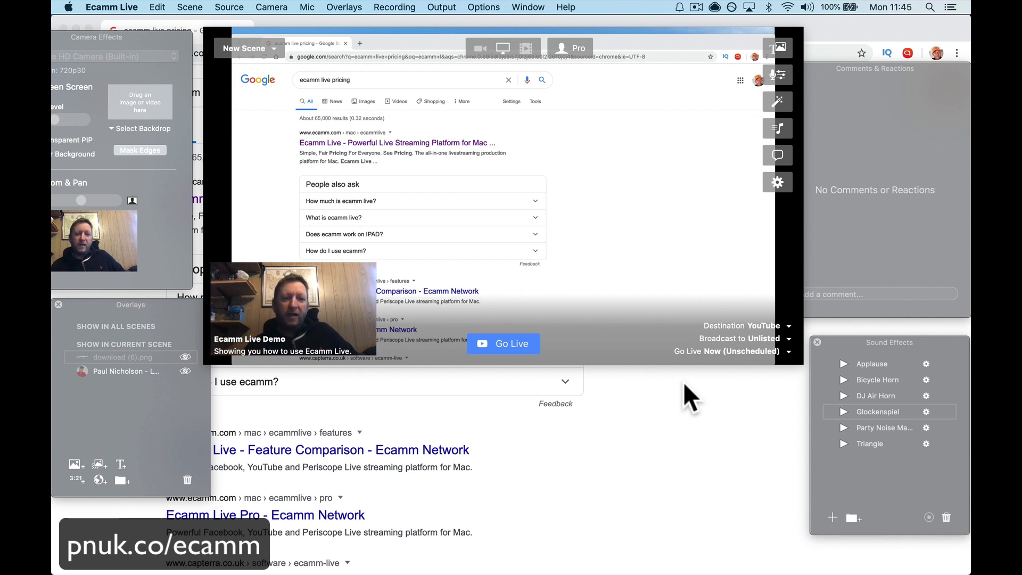
Step: Examine the available streaming destinations for the broadcast and close the list without choosing another one
{"action": "left_click", "coordinate": [775, 325]}
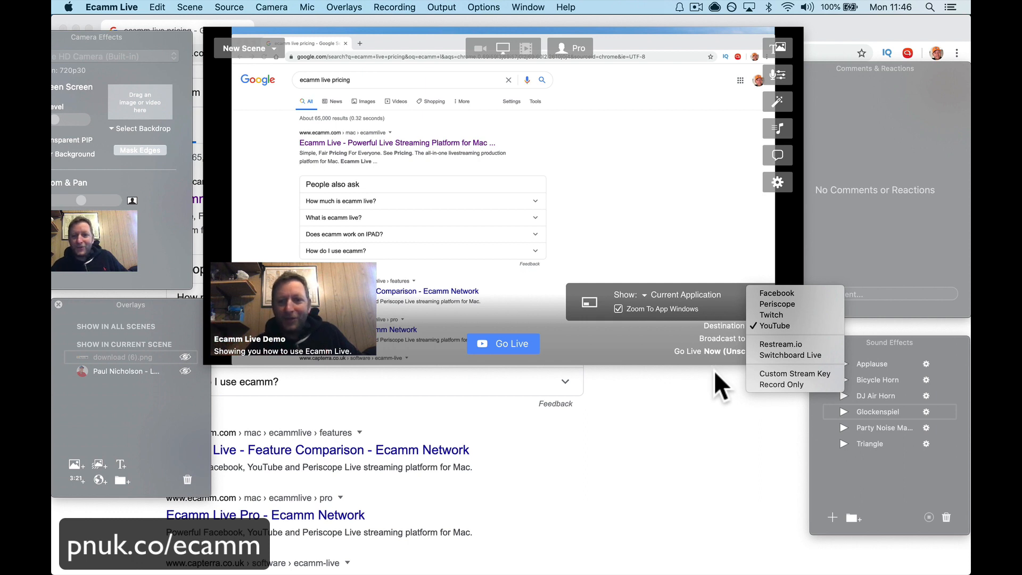
{"action": "left_click", "coordinate": [734, 260]}
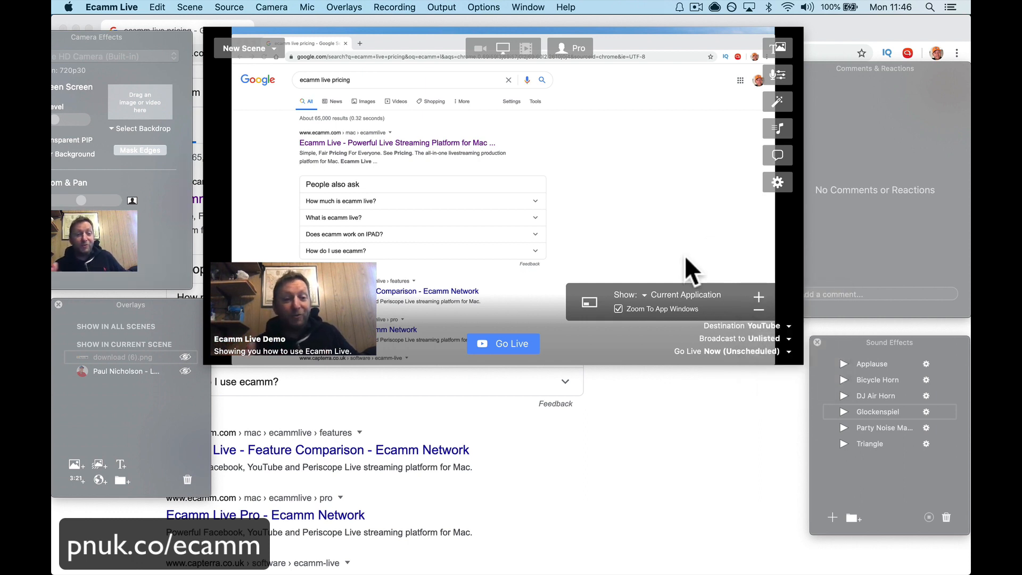